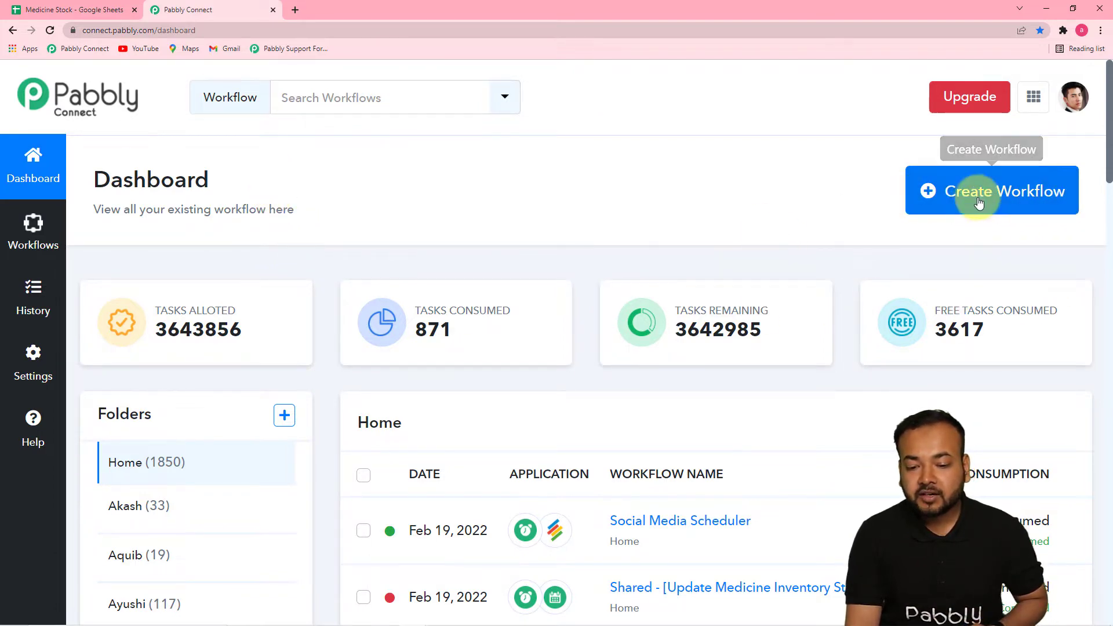
Create a new workflow whose name begins "Auto Update Medicine Inventory Status in Google Sheets as Exp"
click(970, 197)
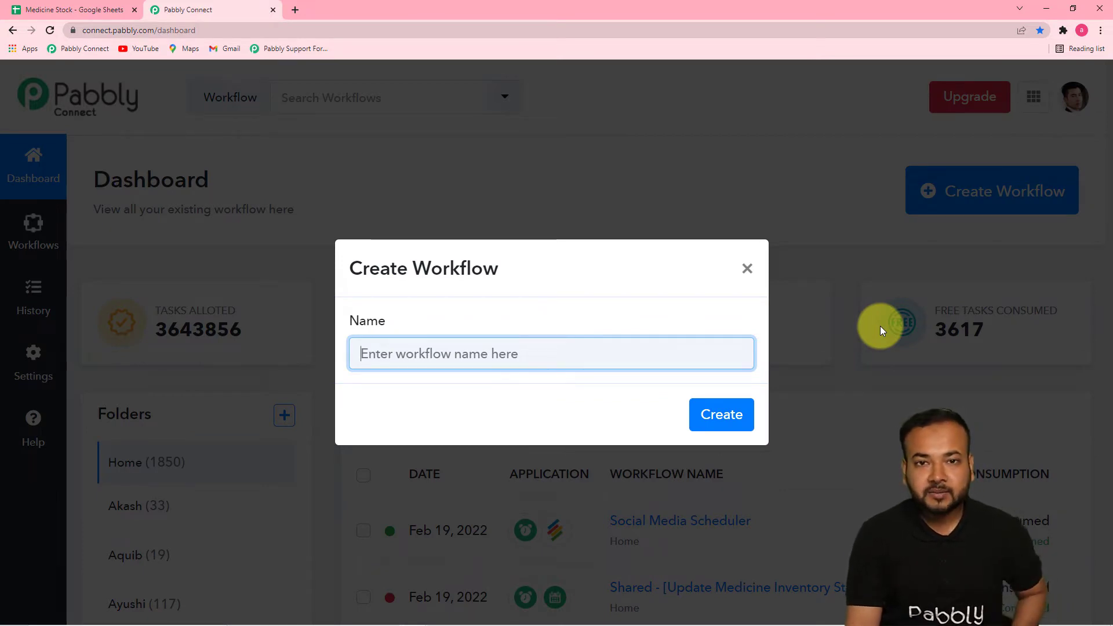
key(ctrl+v)
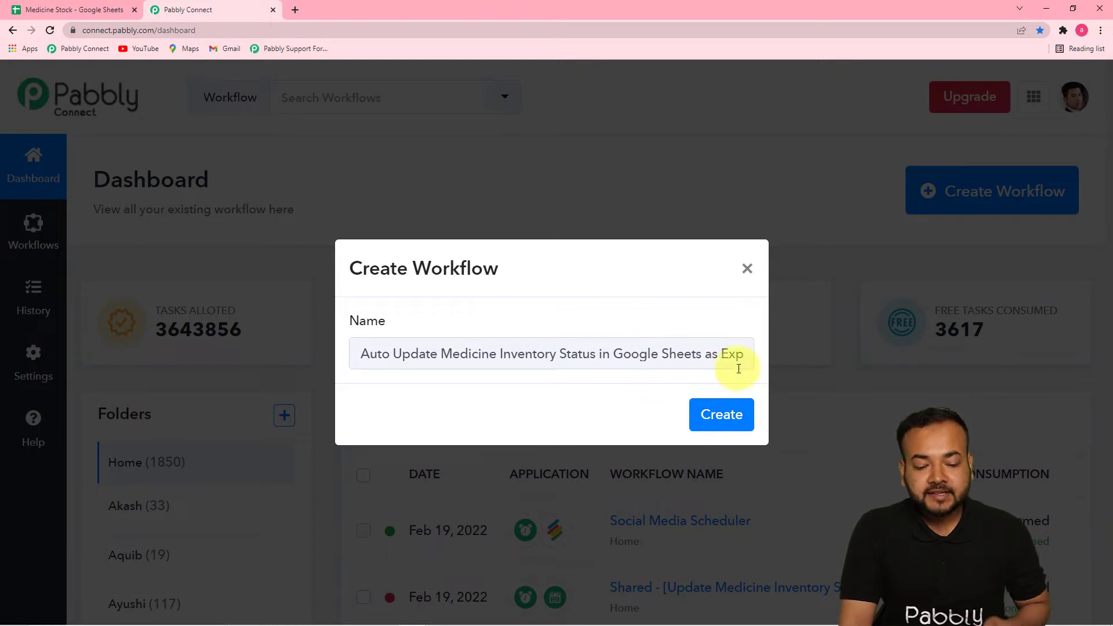
click(721, 415)
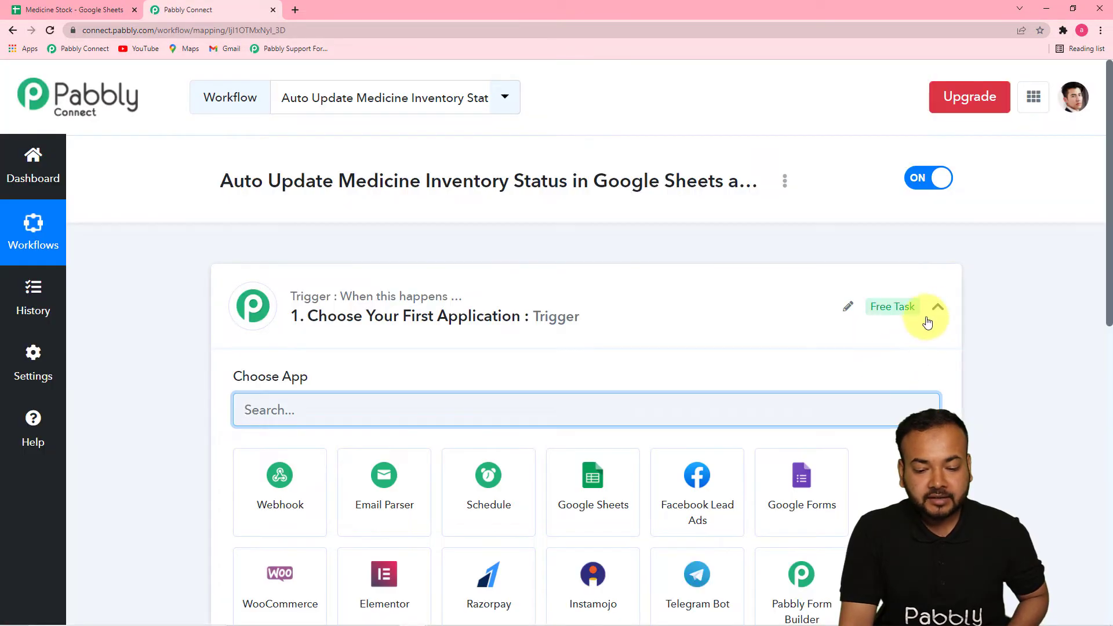
Collapse the trigger step and look over the workflow's trigger and action steps
click(938, 307)
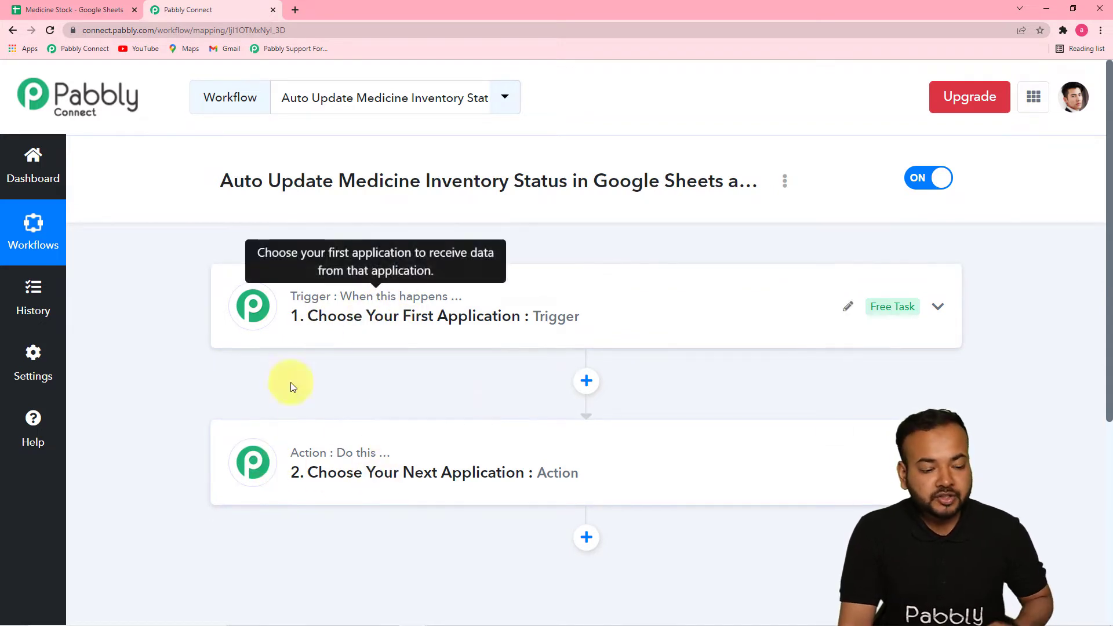
mouse_move(328, 451)
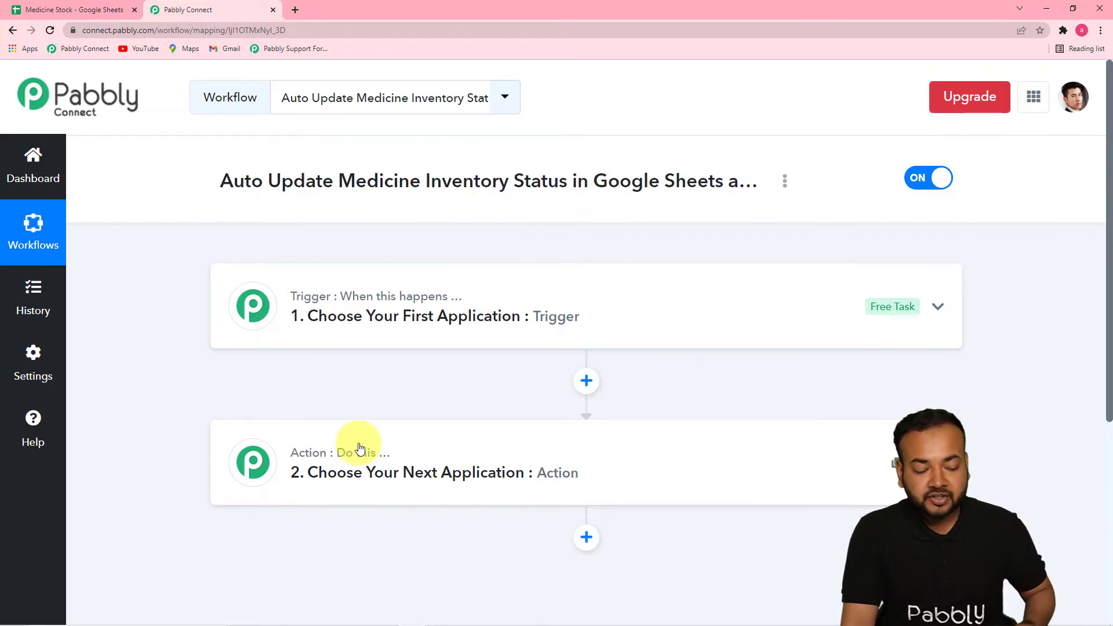
mouse_move(361, 458)
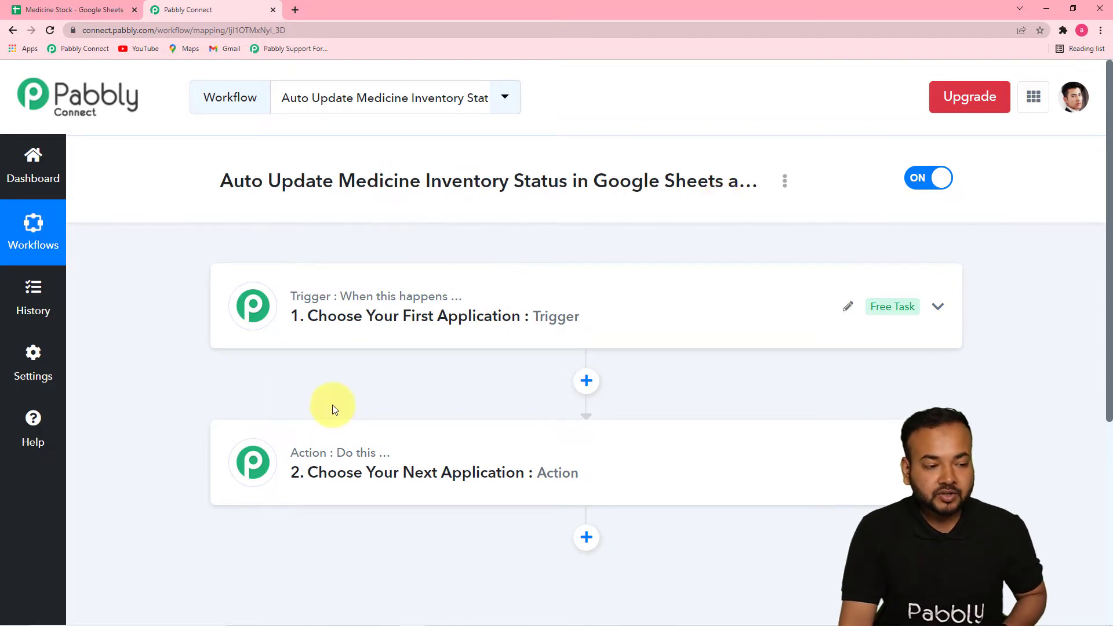
Choose Schedule by Pabbly as the trigger app and set the workflow to run every day
click(371, 324)
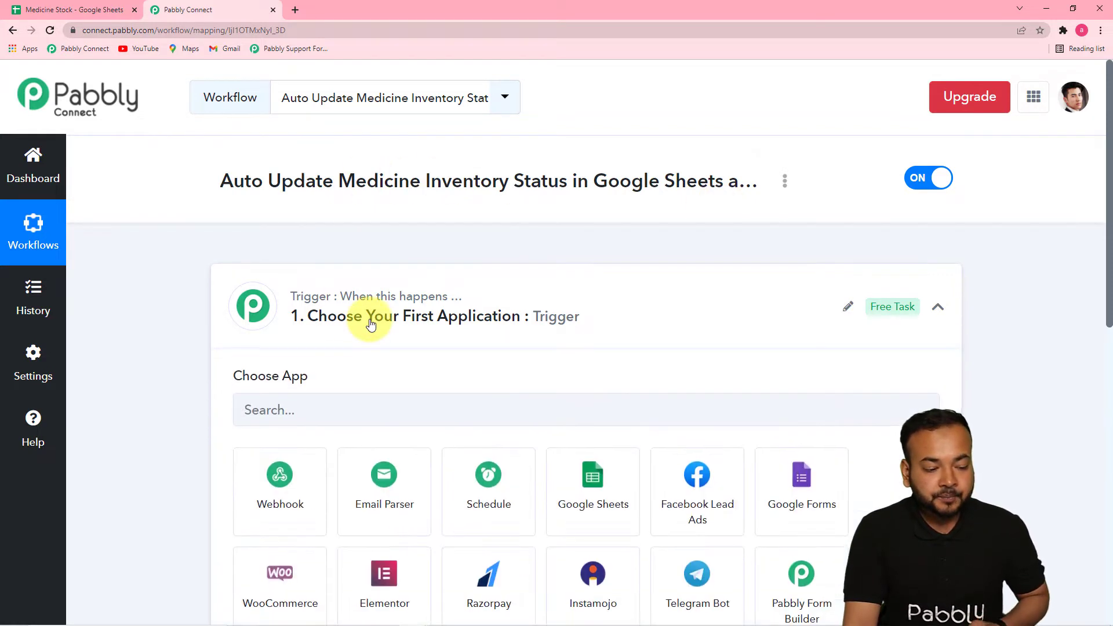
drag(1105, 223, 1110, 308)
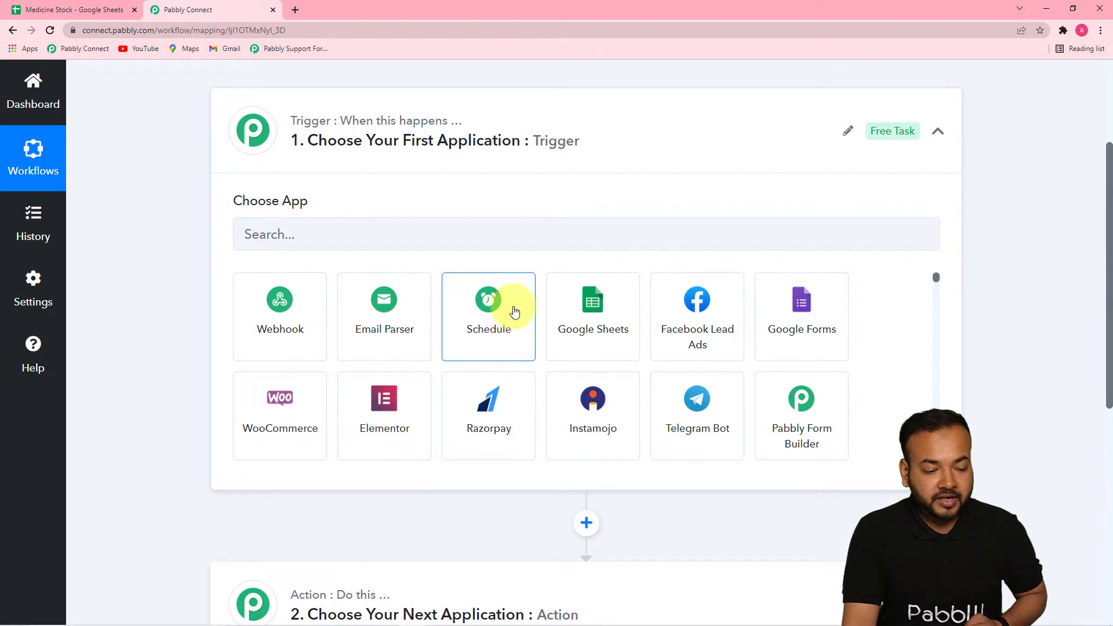
click(490, 332)
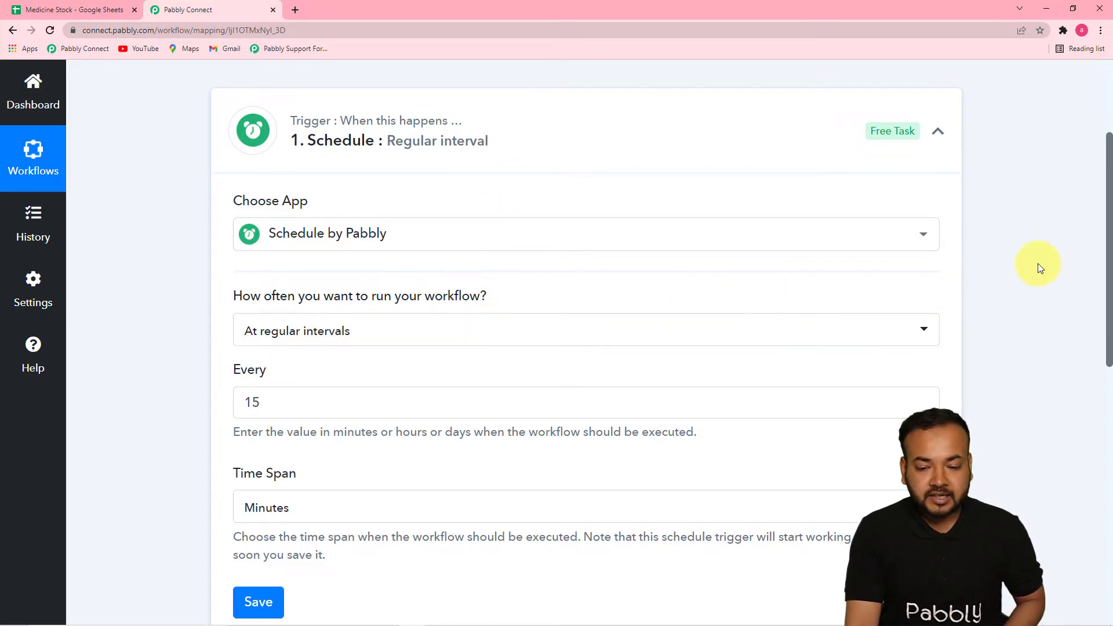
drag(1111, 224, 932, 273)
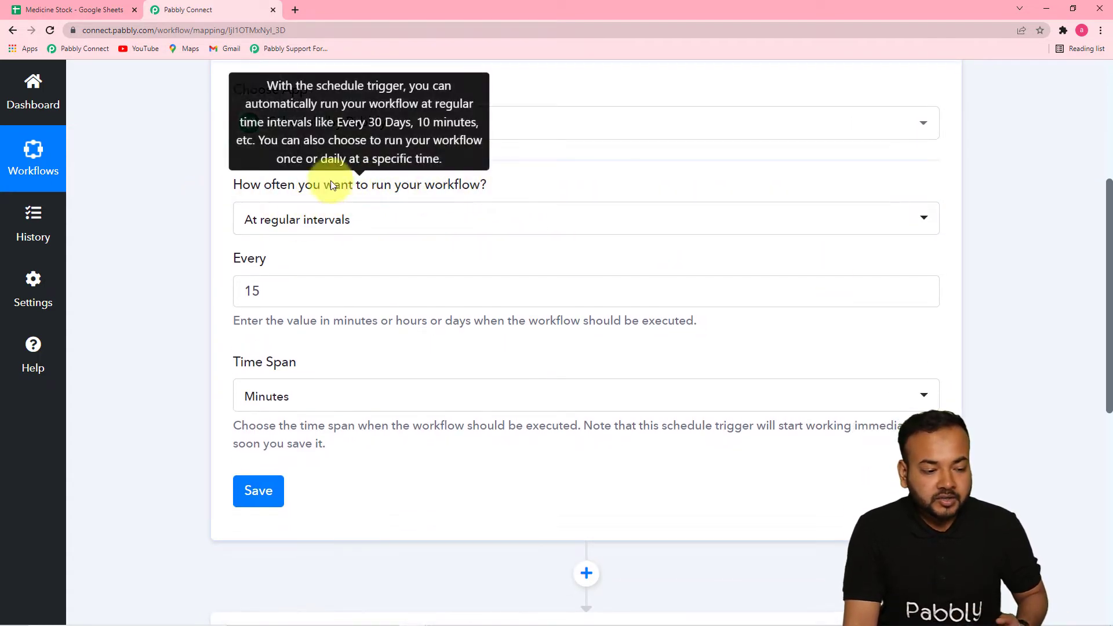
click(392, 226)
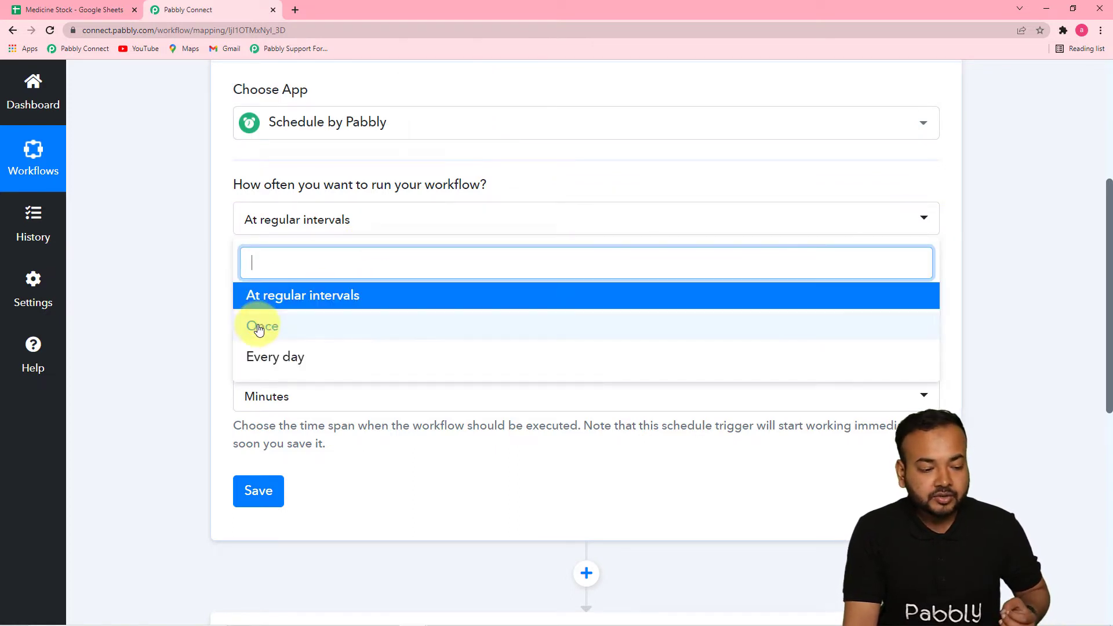
click(279, 357)
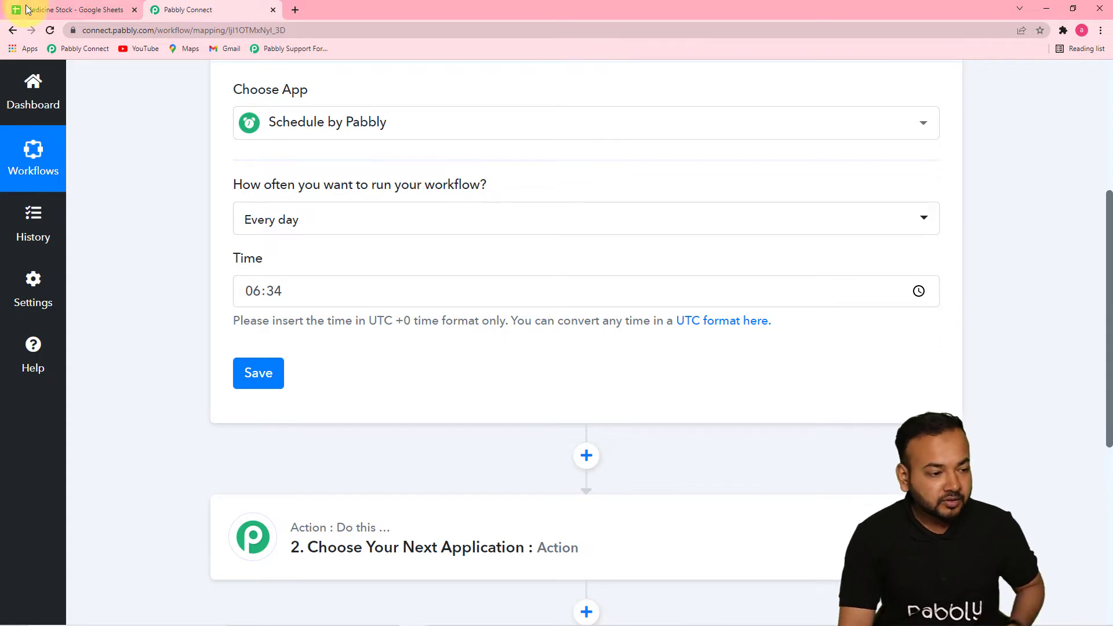
Check the Medicine Stock sheet in Google Sheets, return to Pabbly Connect, and save the schedule trigger with its daily time set to 03:30
click(54, 14)
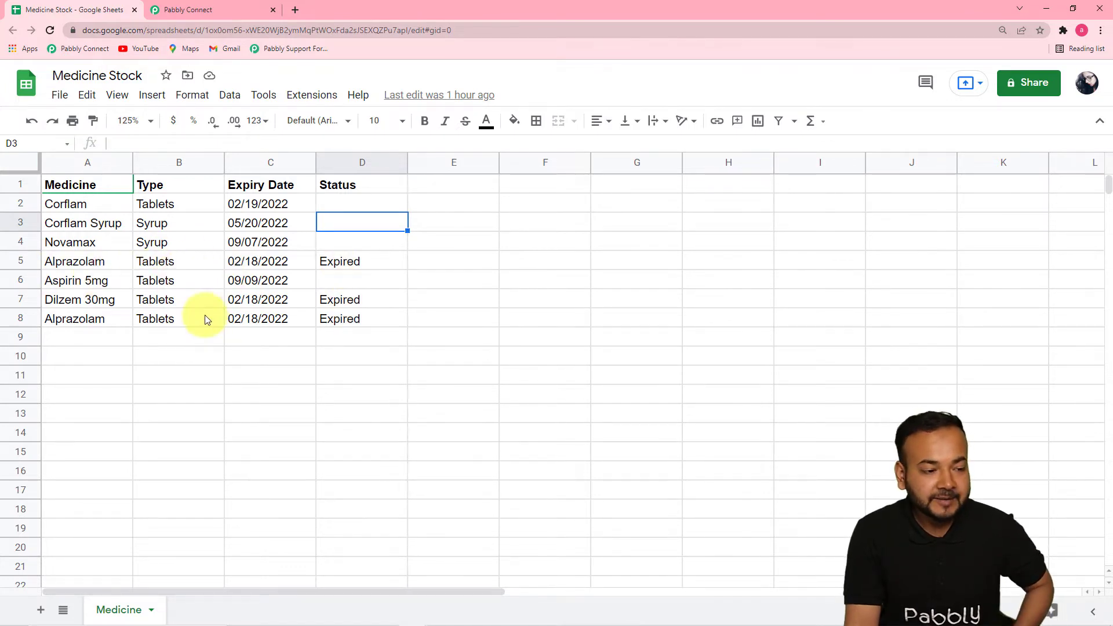
click(217, 14)
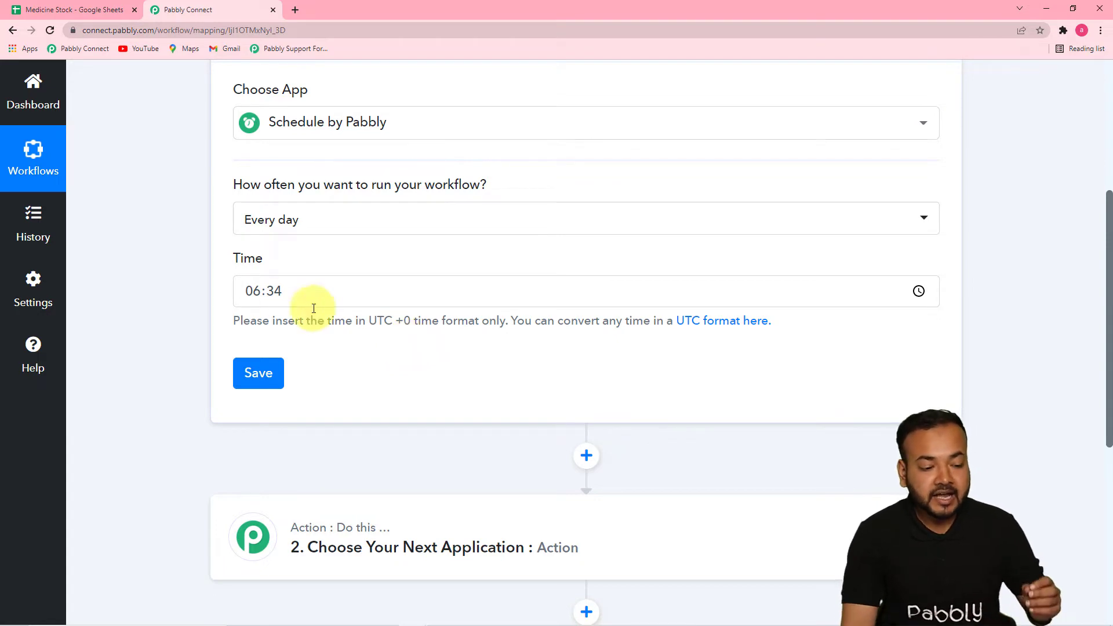
click(258, 294)
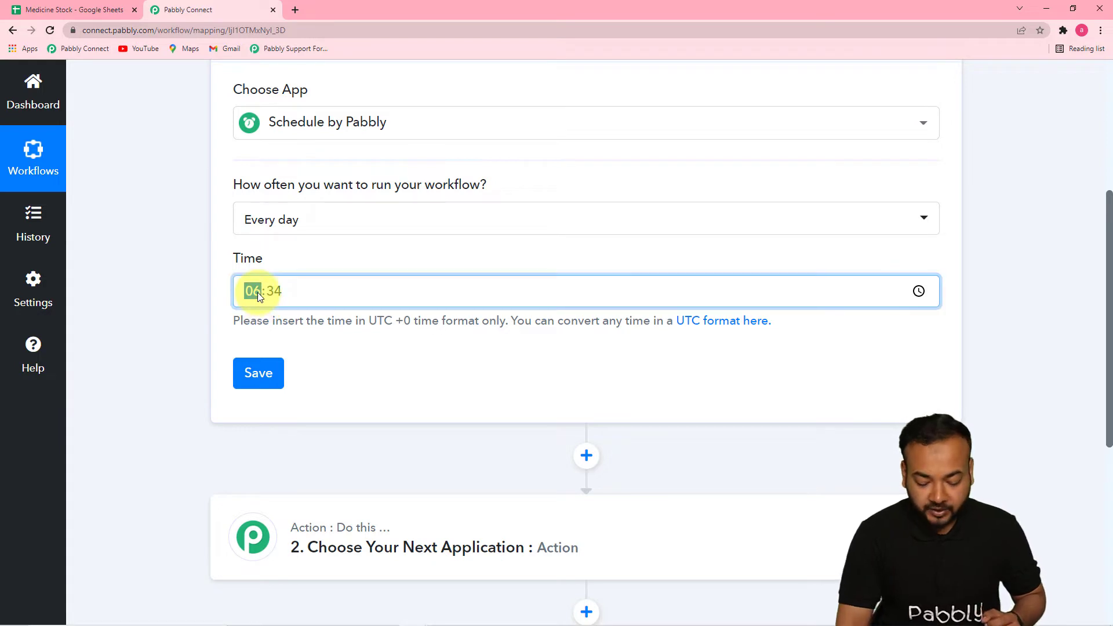
text(03:30)
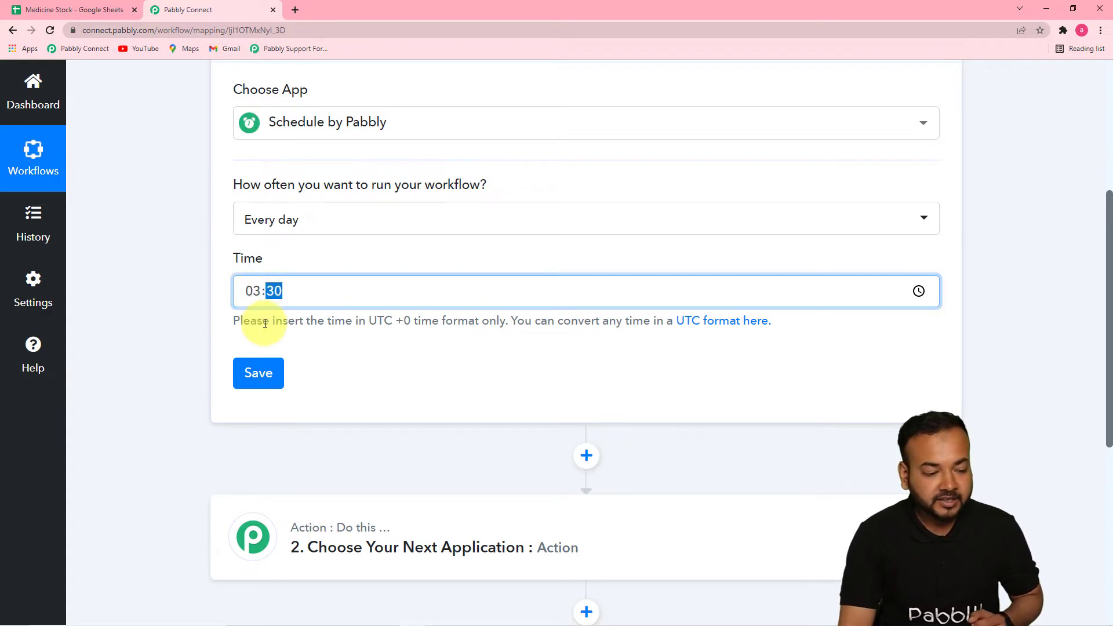
click(497, 374)
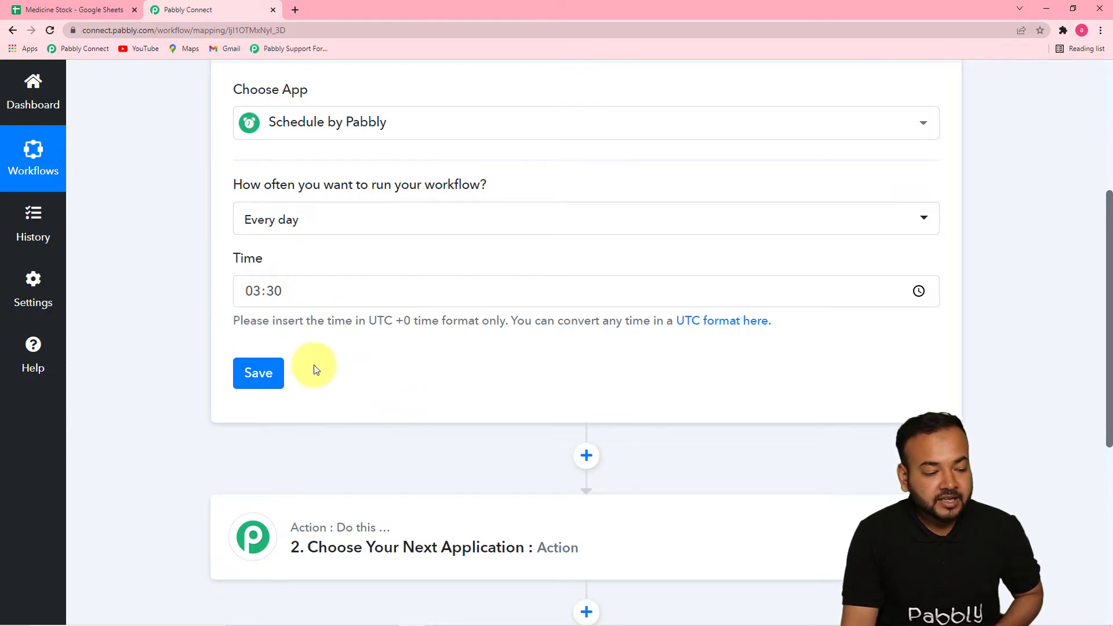
click(257, 377)
click(556, 421)
drag(1108, 257, 1111, 427)
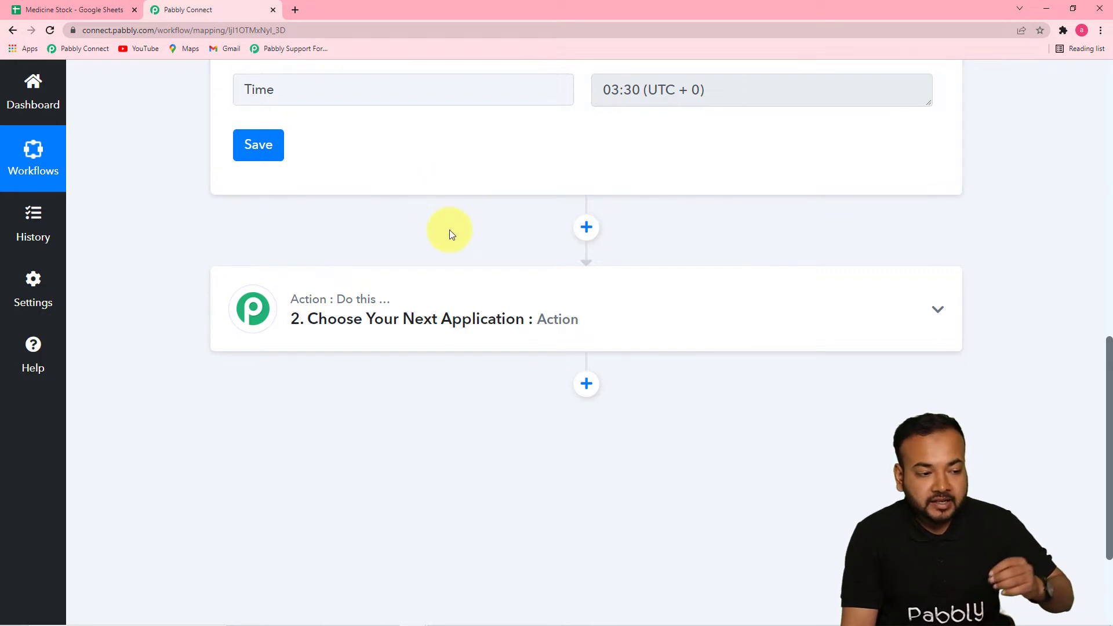
Look at the Medicine Stock sheet in Google Sheets again, return to Pabbly Connect, and choose Date/Time Formatter as the action app
click(75, 12)
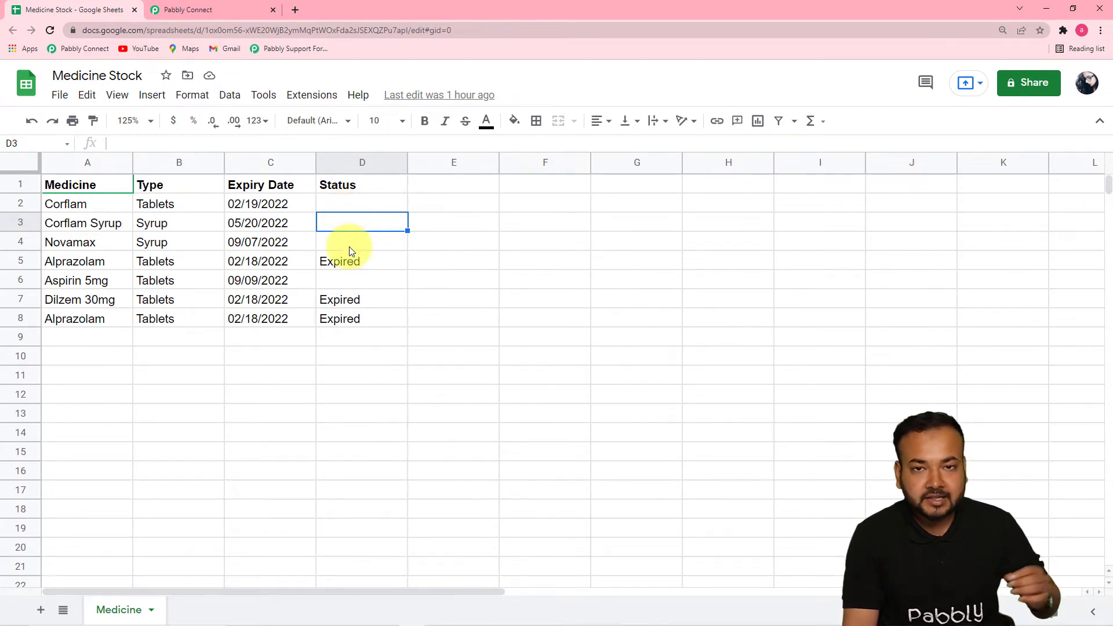
click(213, 13)
click(432, 313)
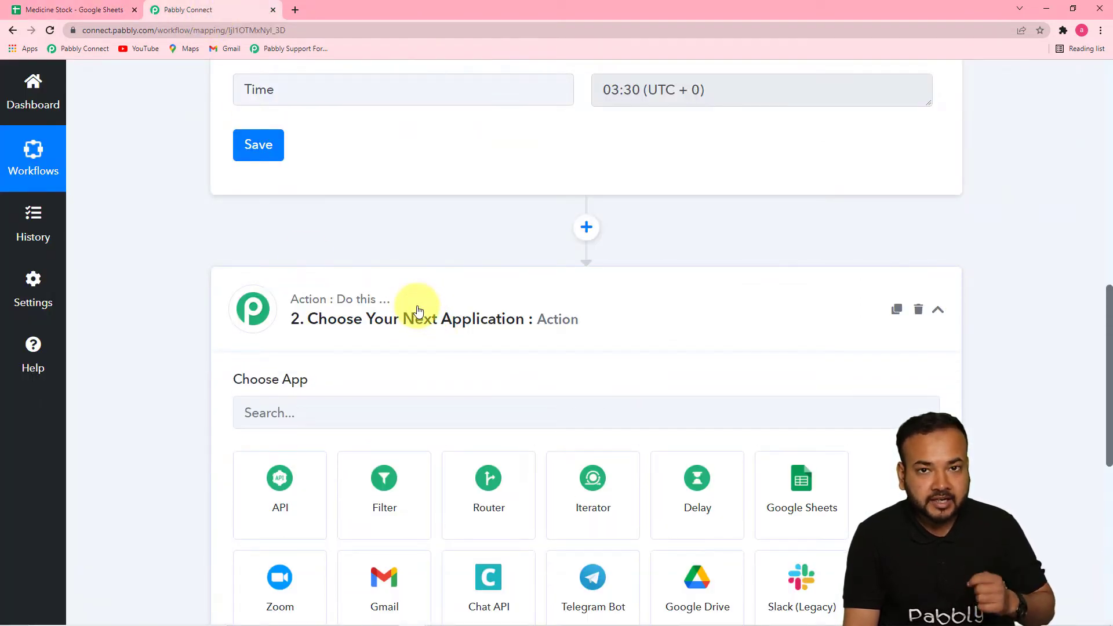
scroll(418, 311, down, 2)
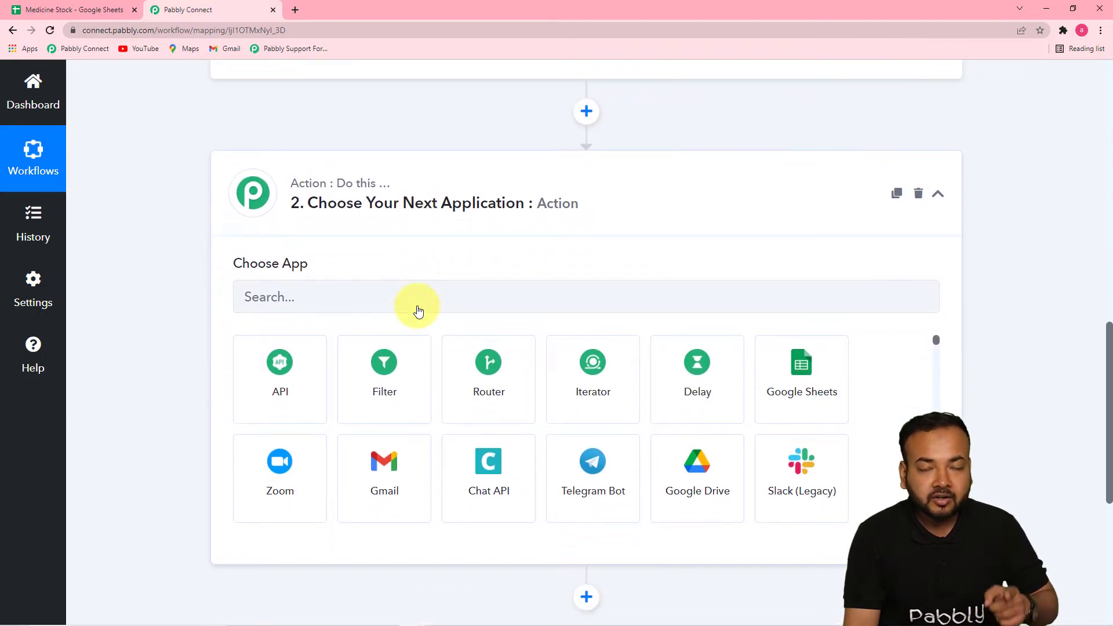
scroll(417, 306, up, 2)
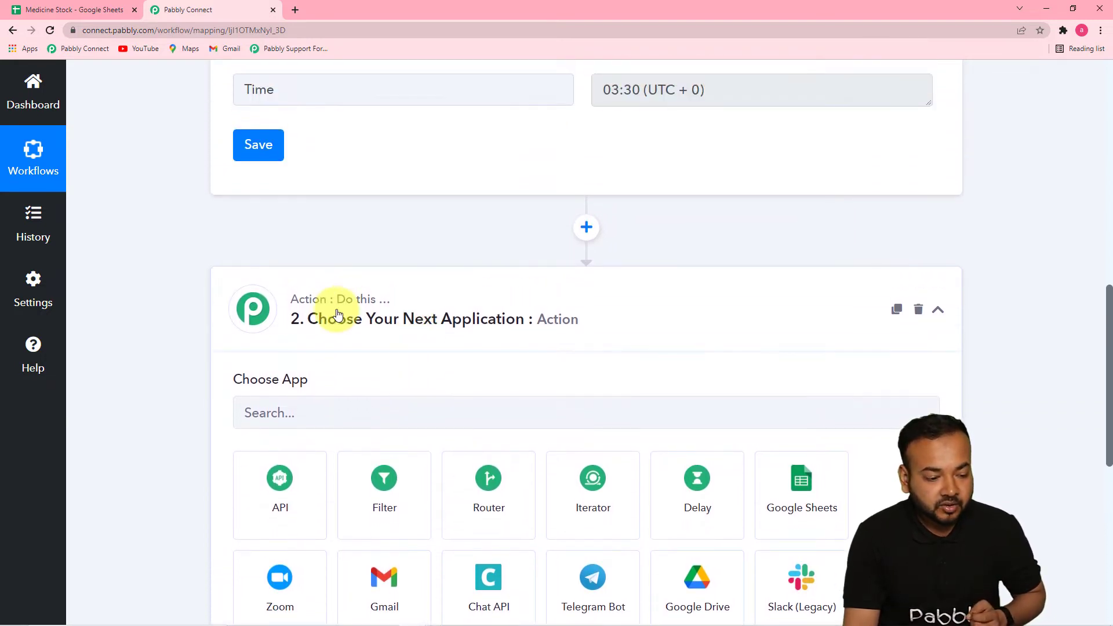
scroll(350, 300, down, 1)
scroll(199, 336, down, 2)
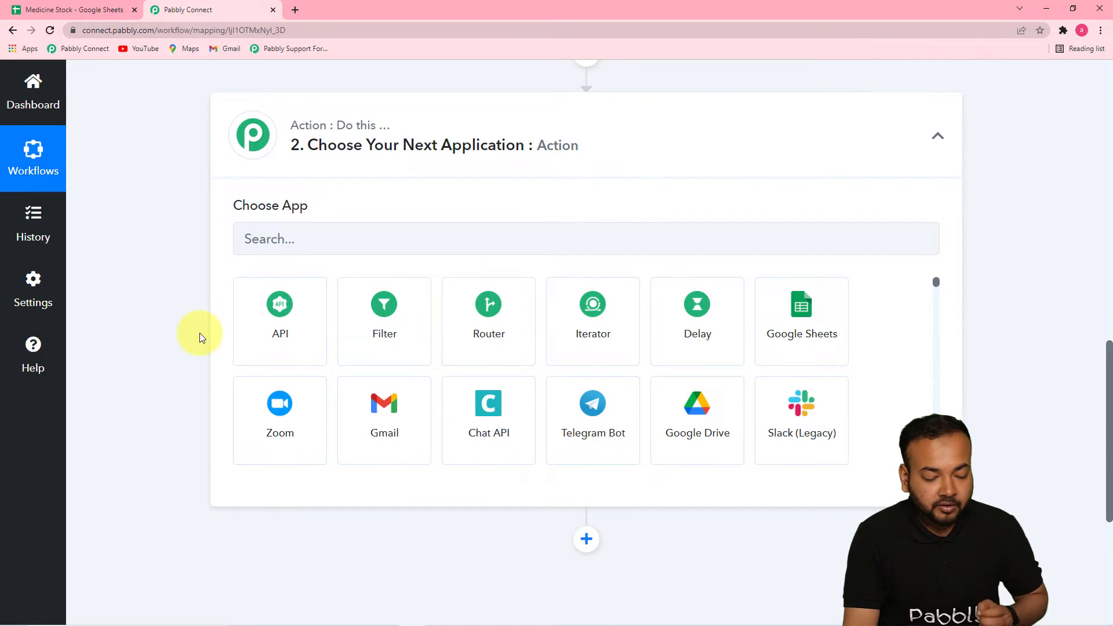
click(391, 250)
text(date)
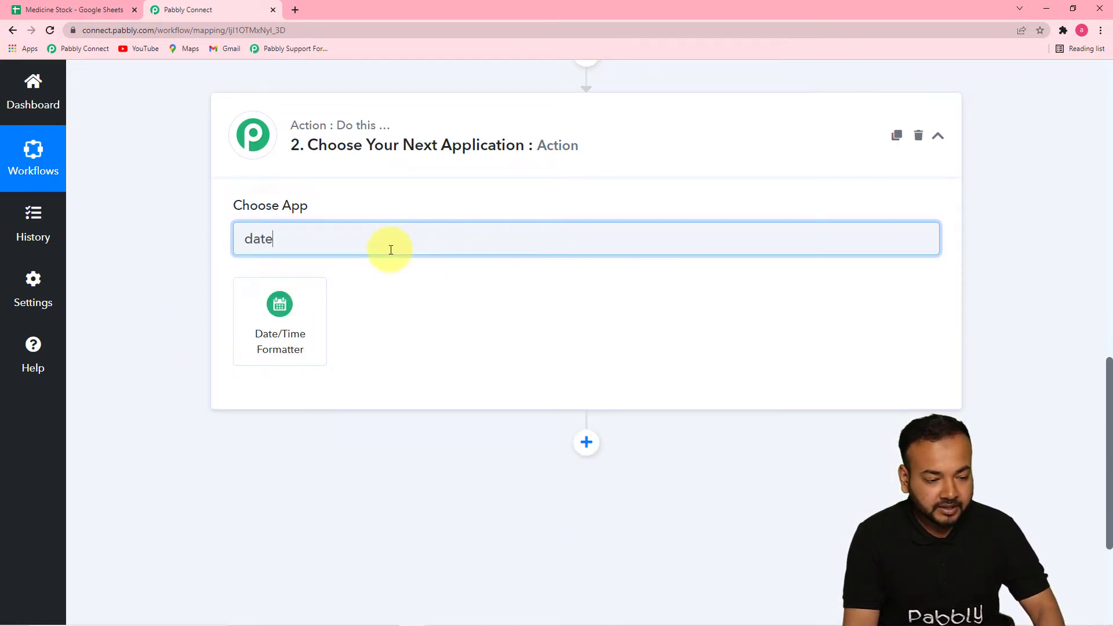
click(294, 317)
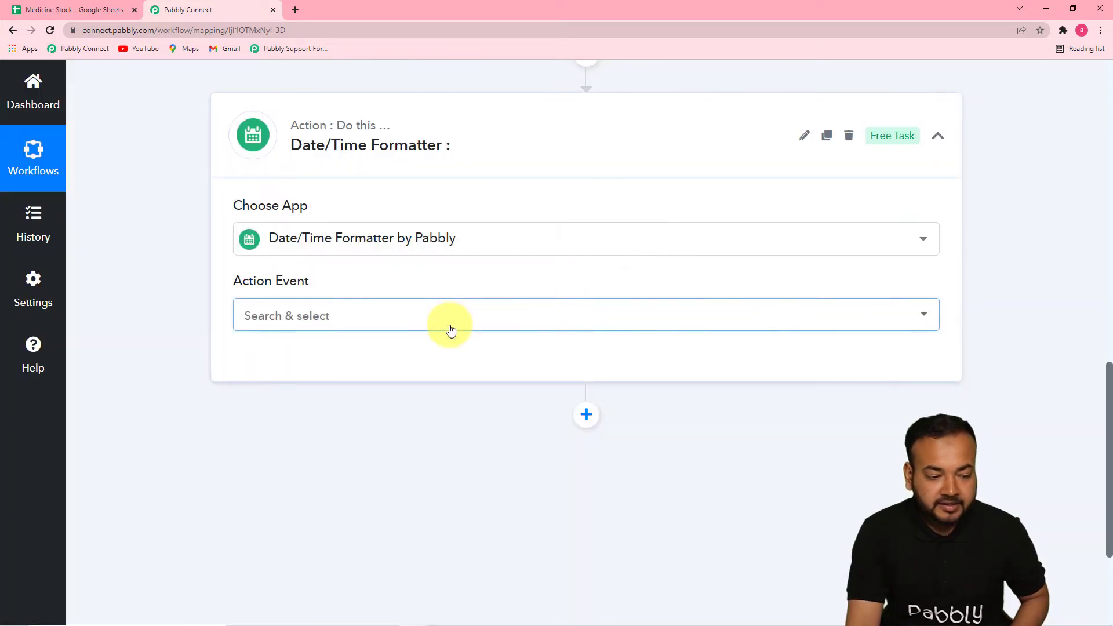
Set the Date/Time Formatter's action event to Current Date and connect it
click(451, 330)
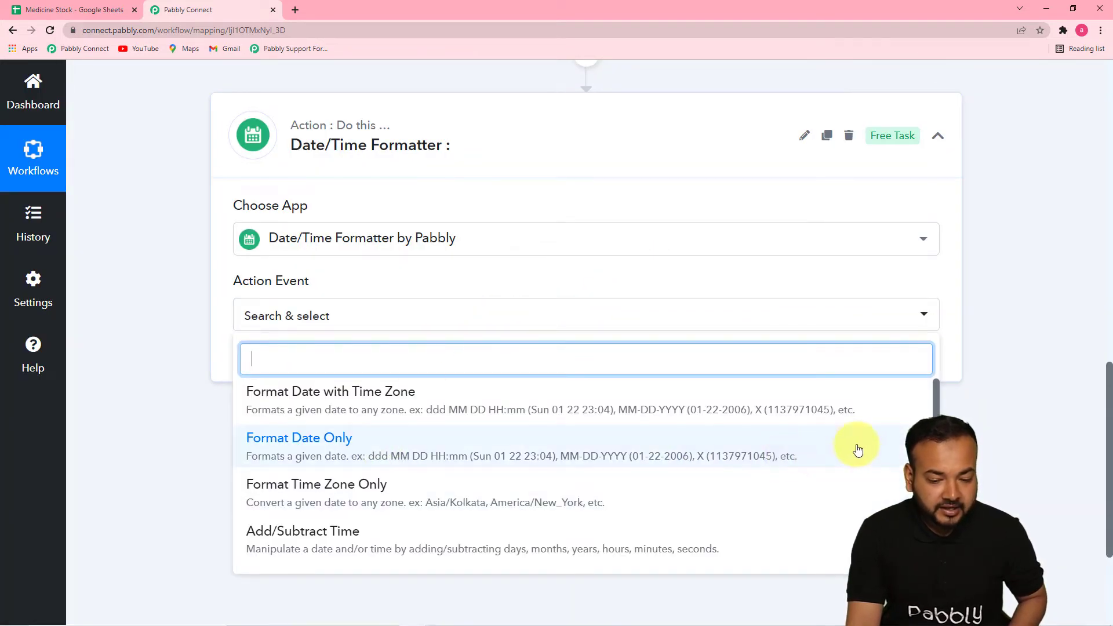
click(938, 402)
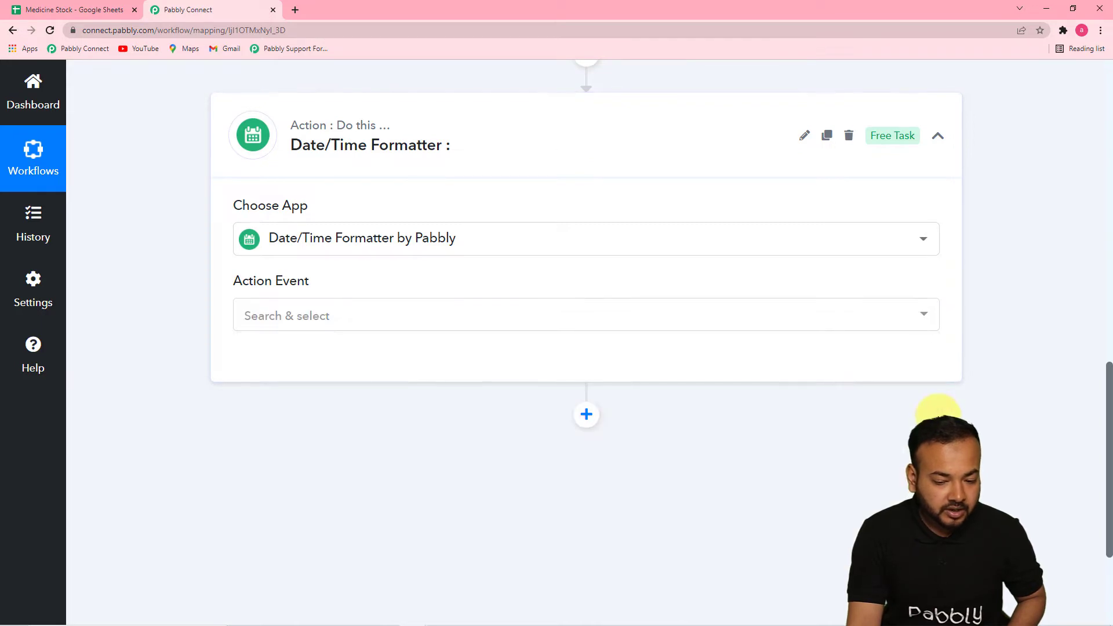
click(569, 324)
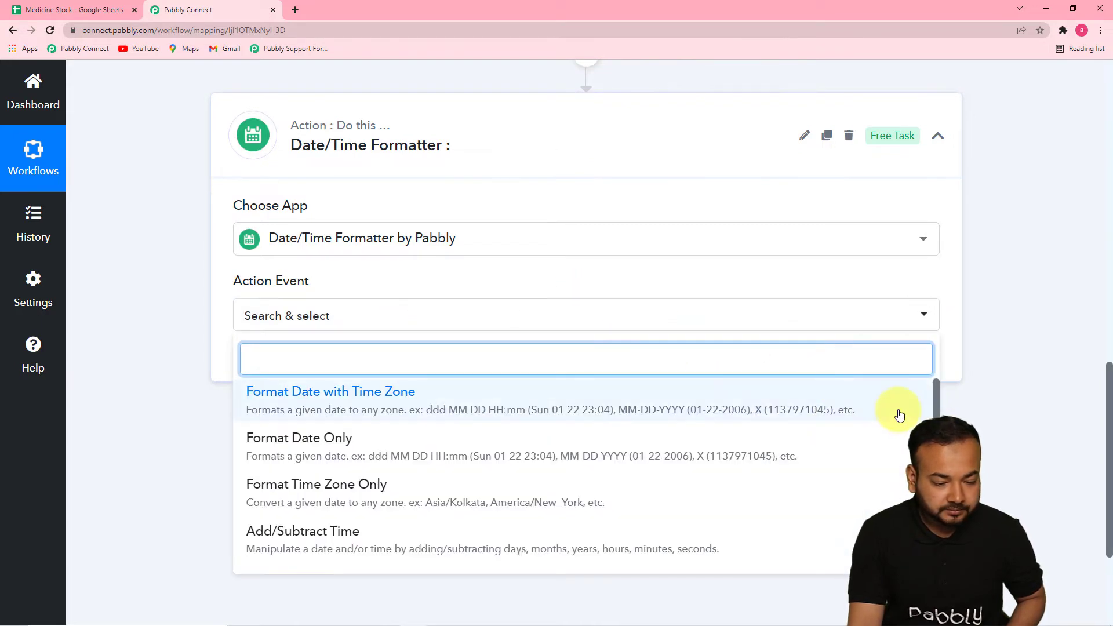
scroll(807, 496, down, 3)
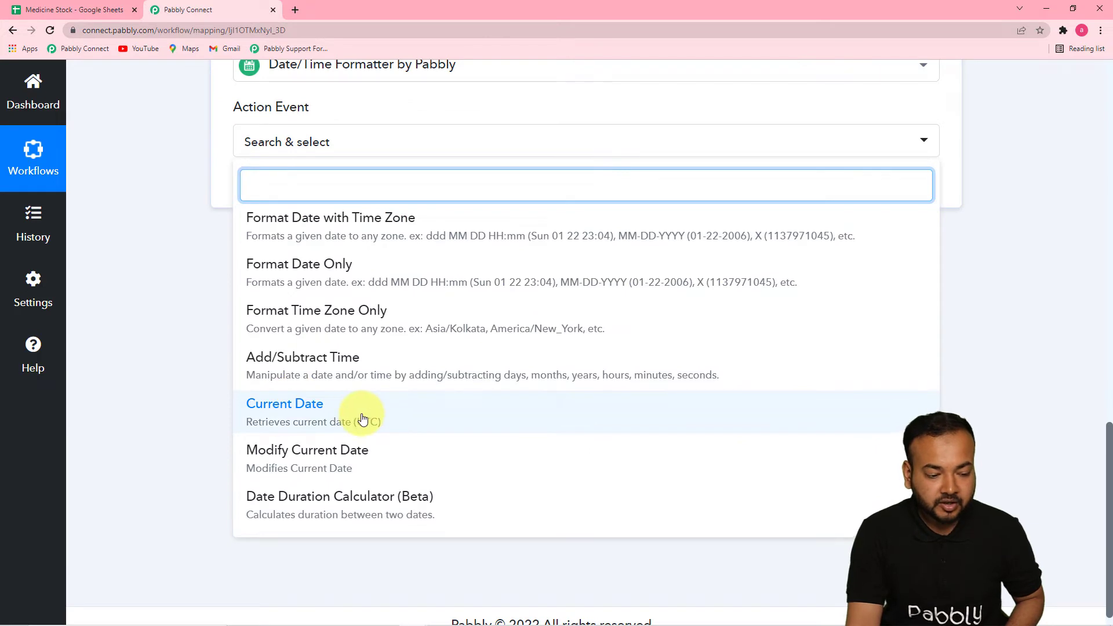
click(332, 422)
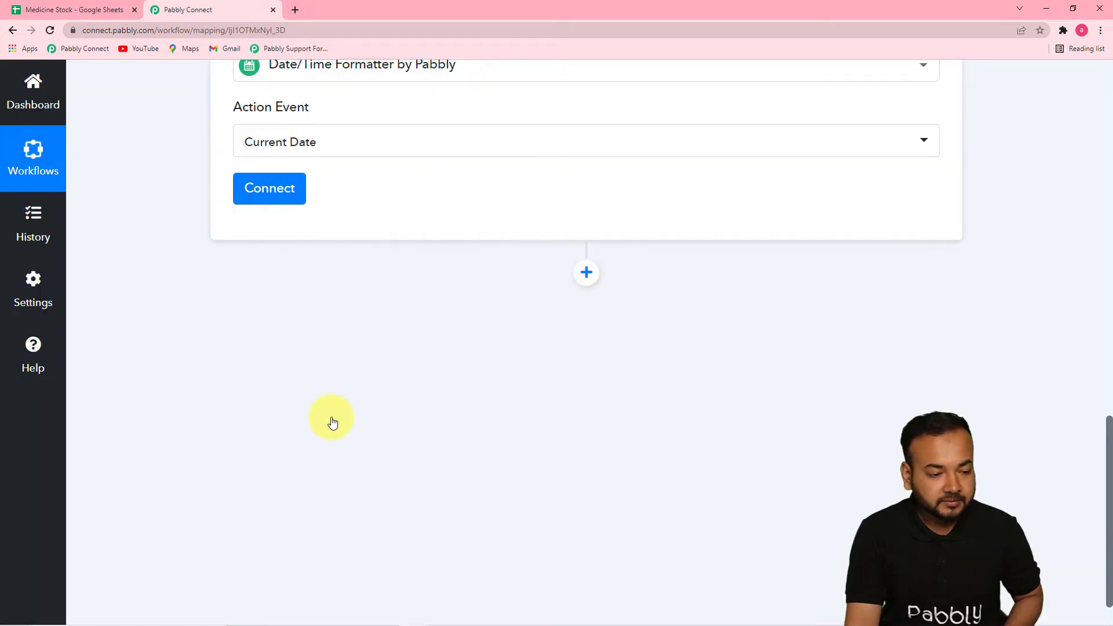
click(273, 191)
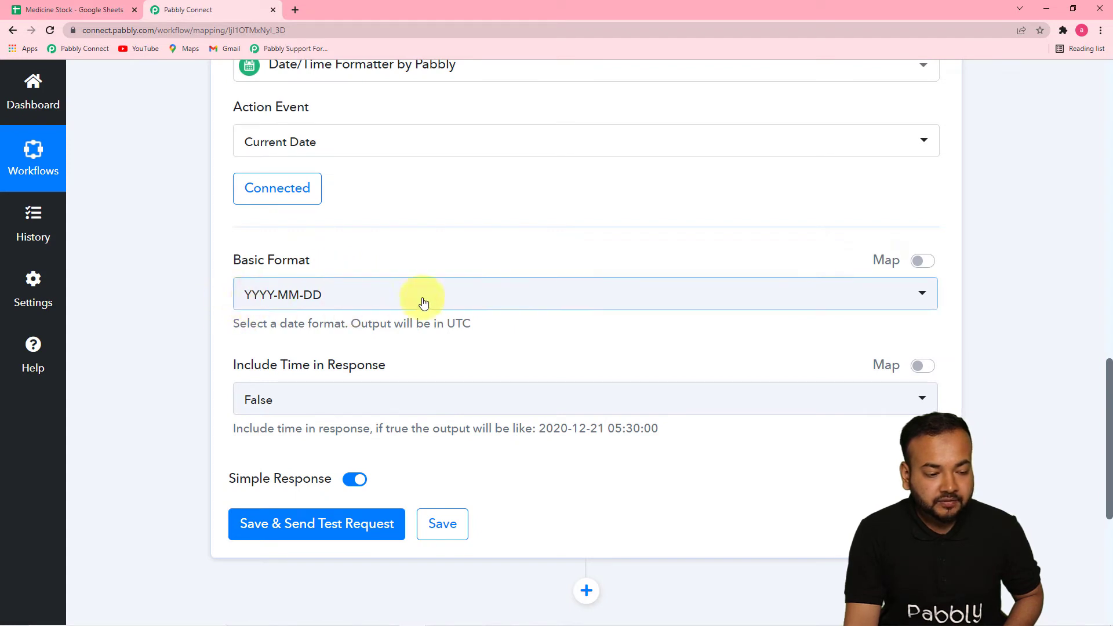
Check the expiry date format in the Google Sheets stock list, return to Pabbly Connect, and set Basic Format to MM-DD-YYYY
click(88, 12)
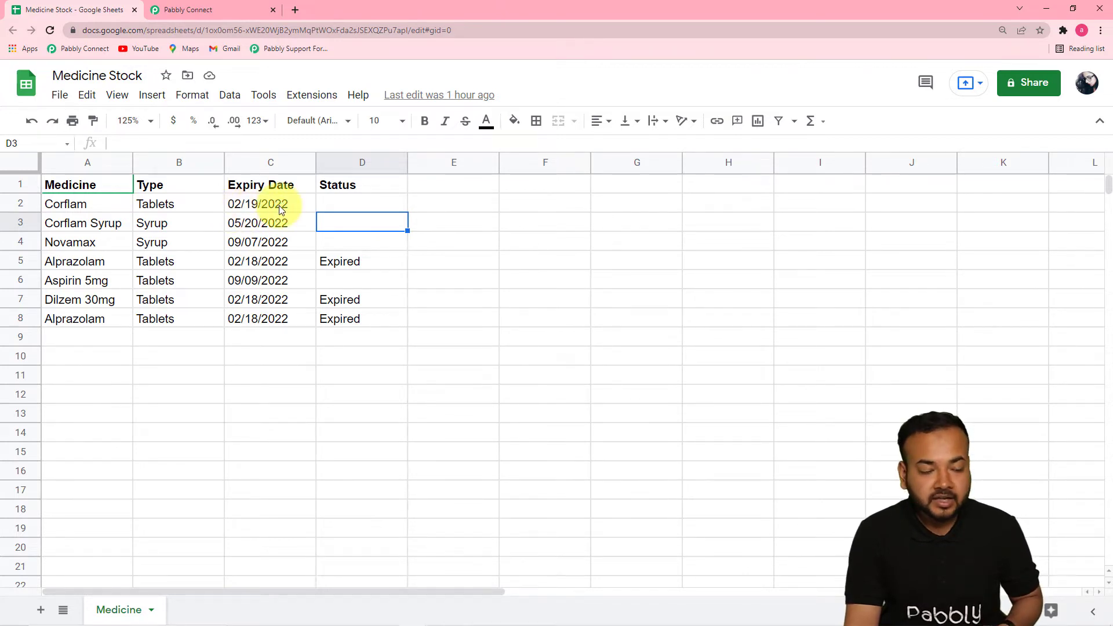
click(238, 12)
click(326, 294)
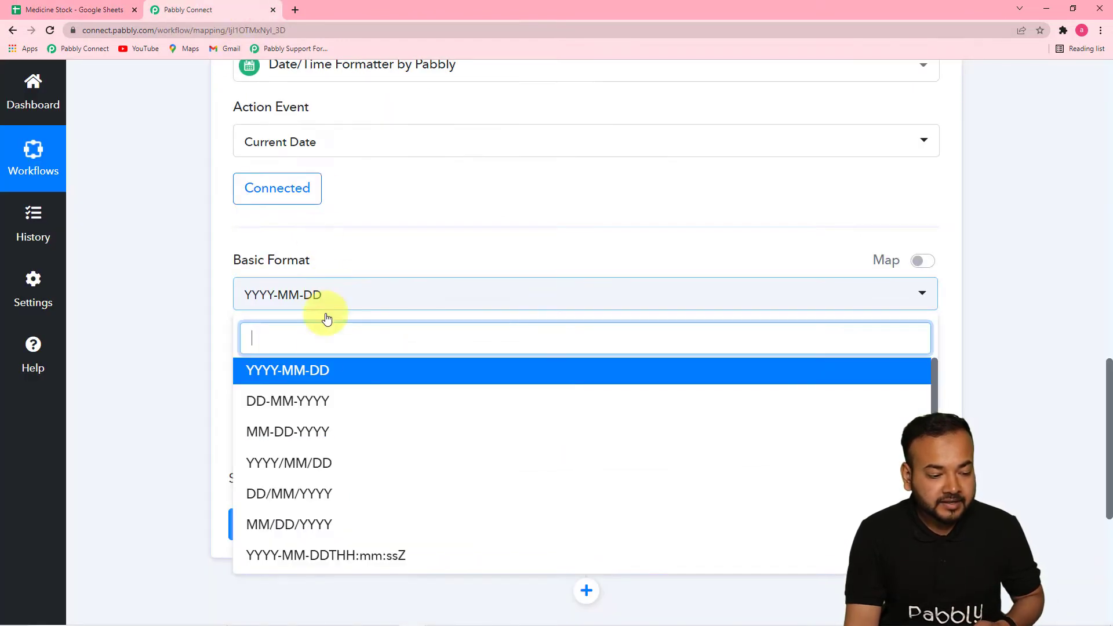
click(291, 435)
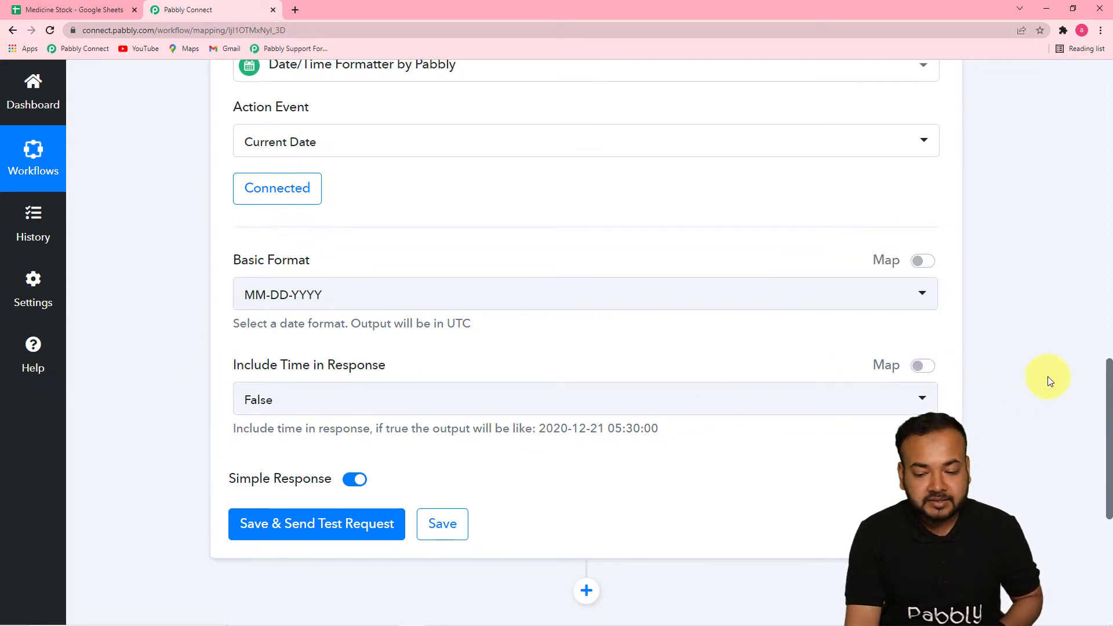
drag(1107, 365, 1108, 428)
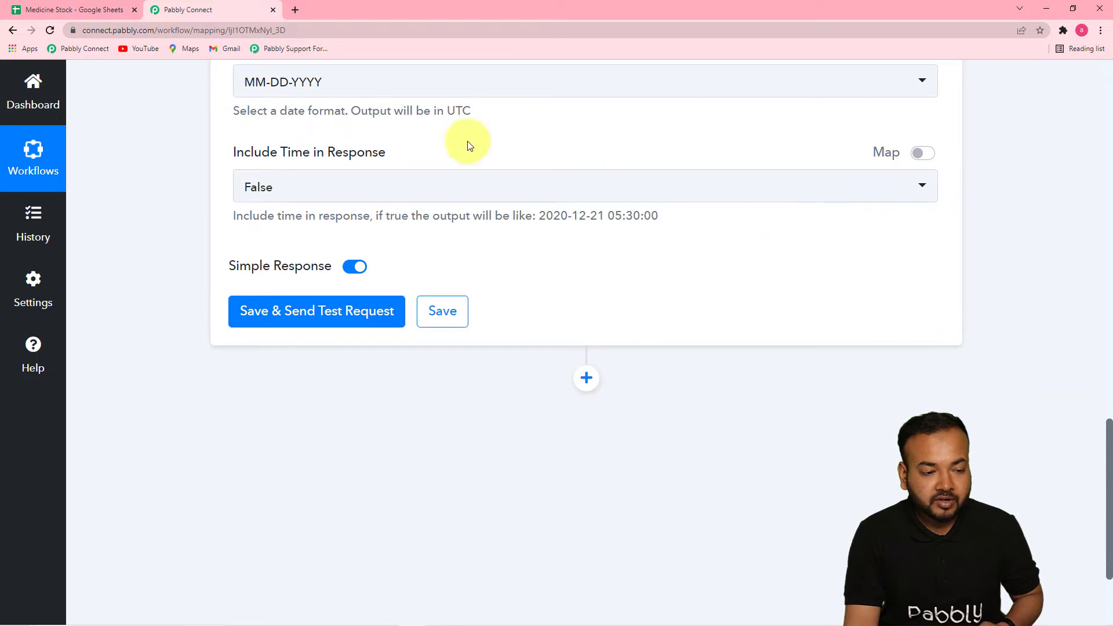
Save and test the Current Date action, check the Medicine Stock sheet in Google Sheets, and return to Pabbly Connect
click(249, 311)
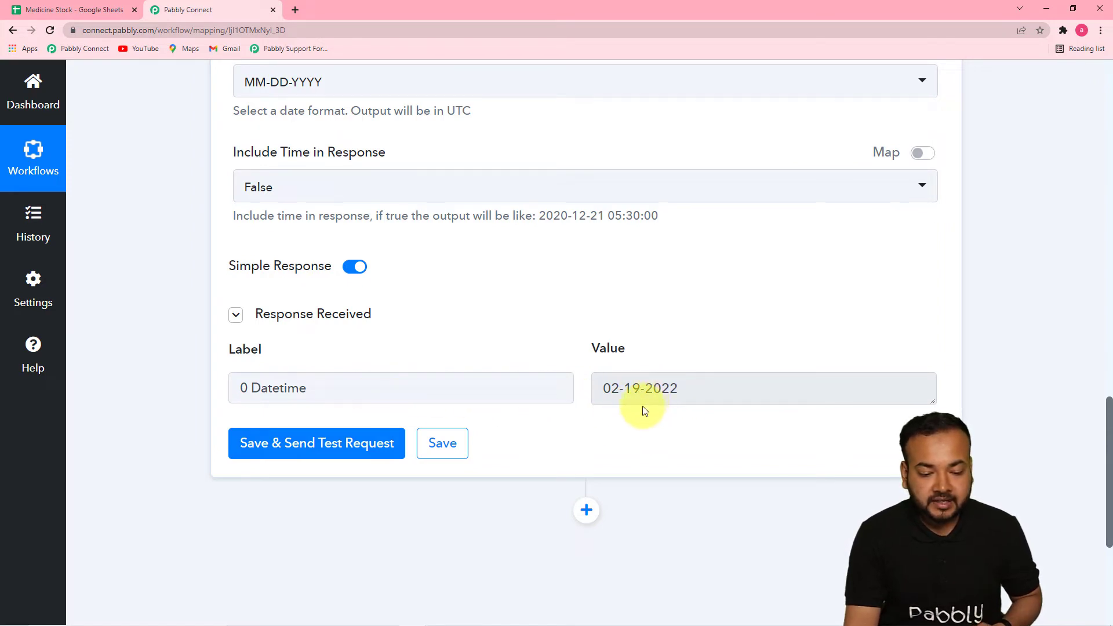
drag(1107, 431, 1109, 509)
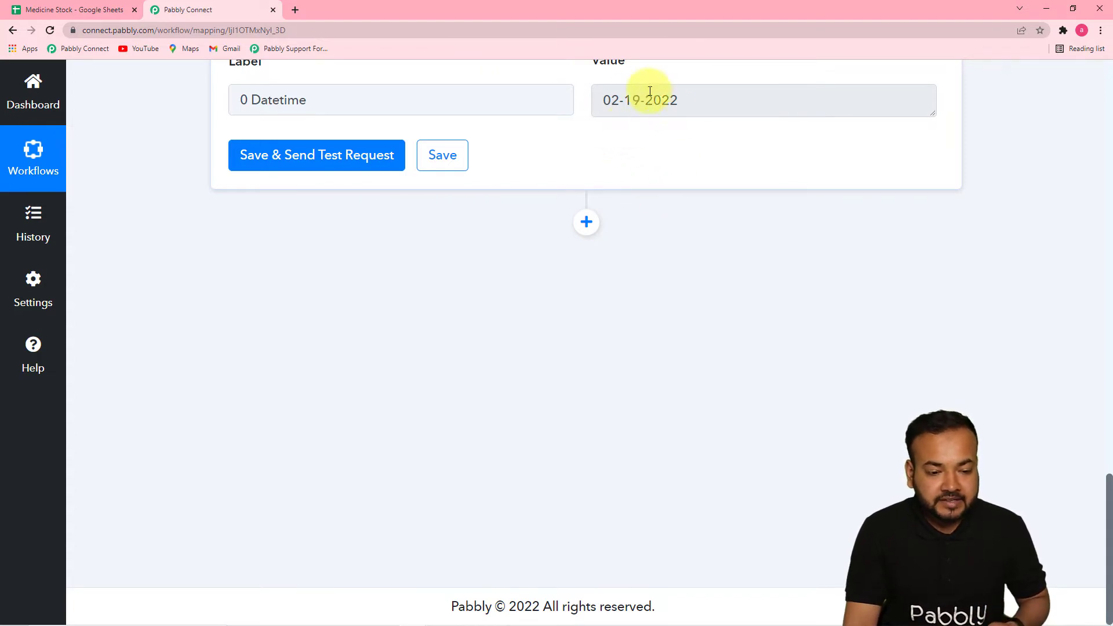
click(102, 15)
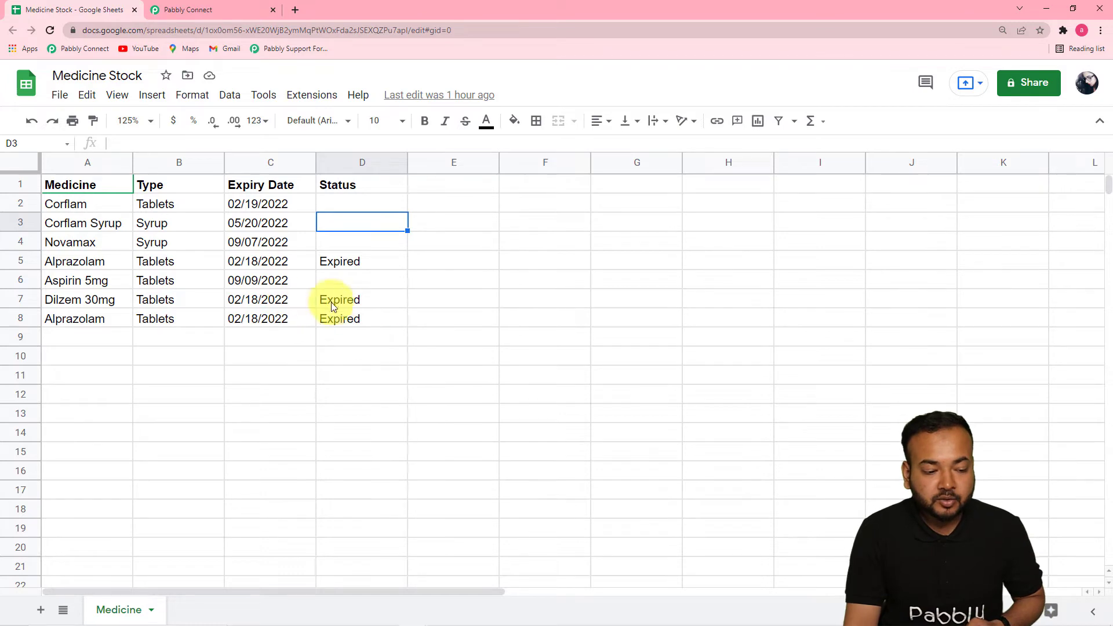
click(245, 13)
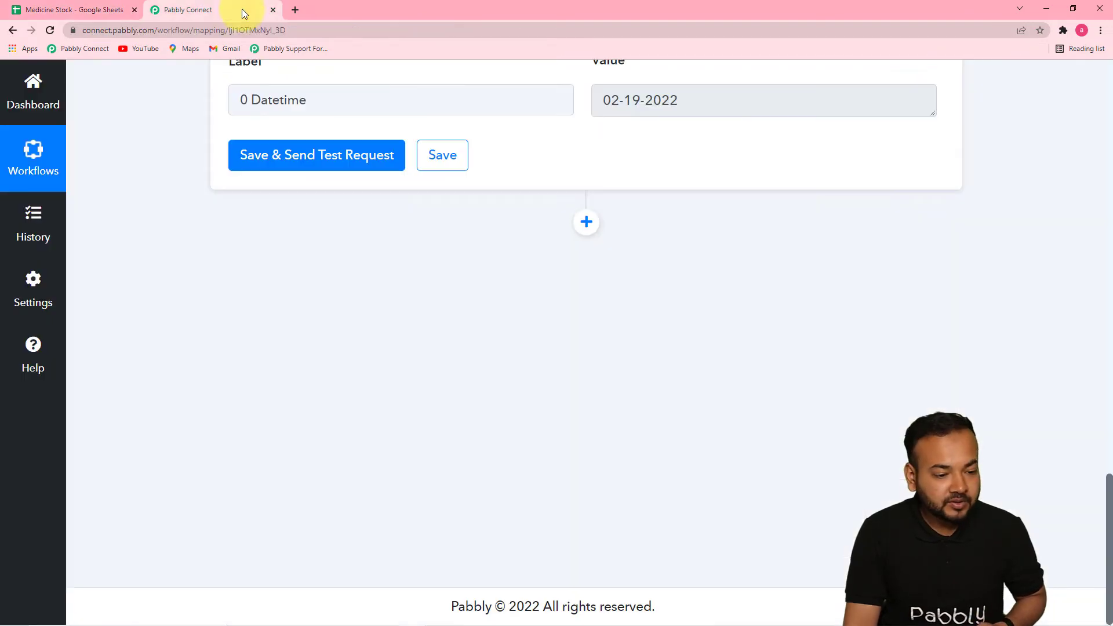
Add a new action step after the Date/Time Formatter and choose Google Sheets as its app
click(586, 223)
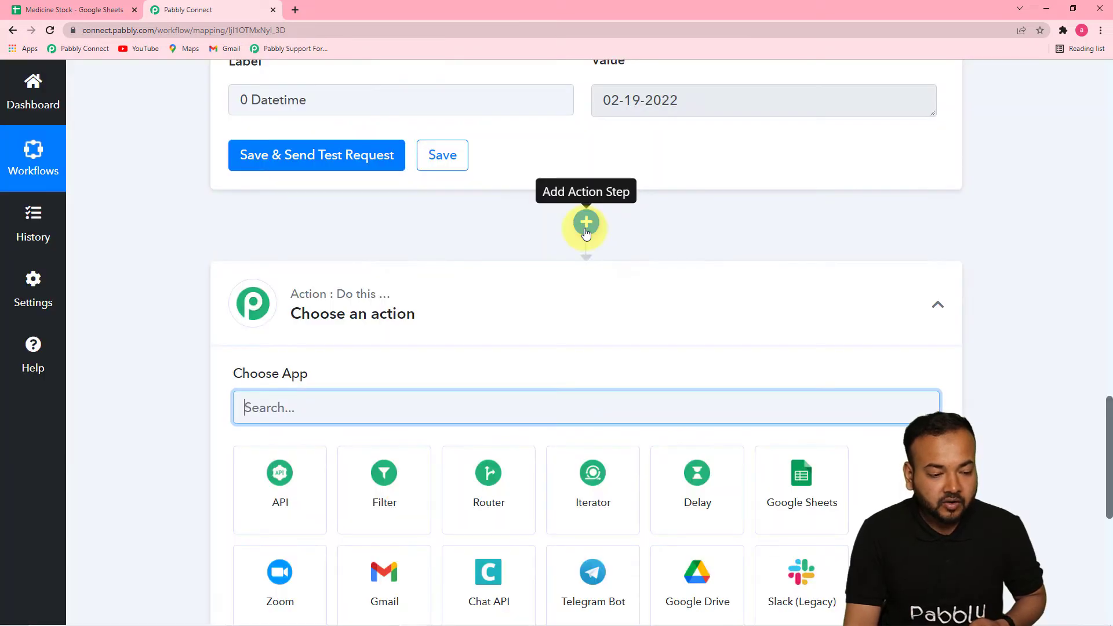
scroll(568, 256, down, 3)
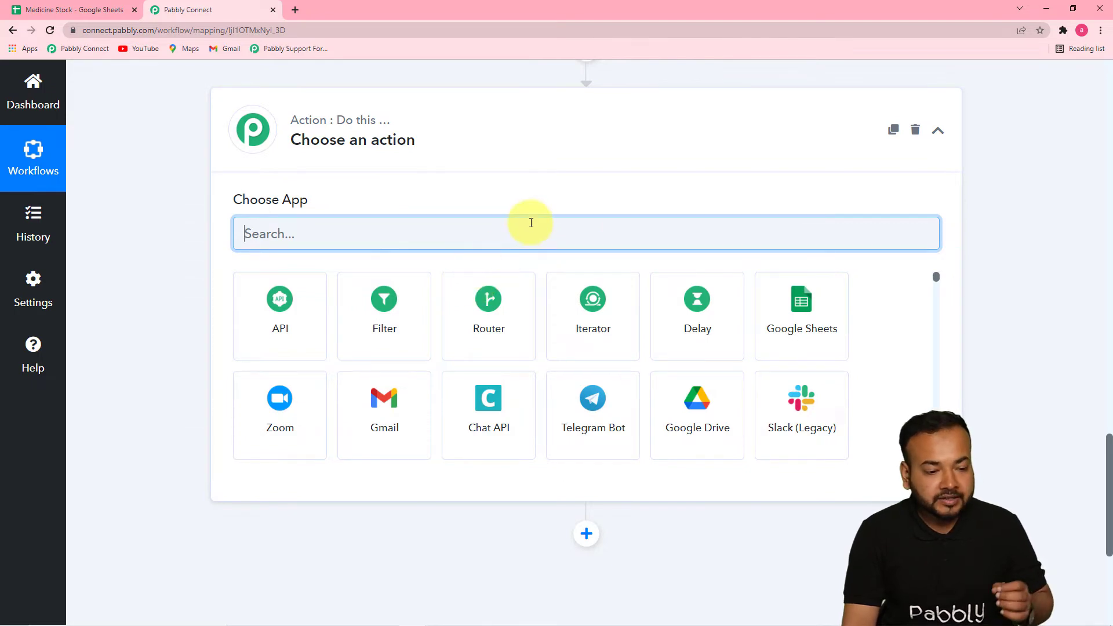
scroll(530, 221, up, 3)
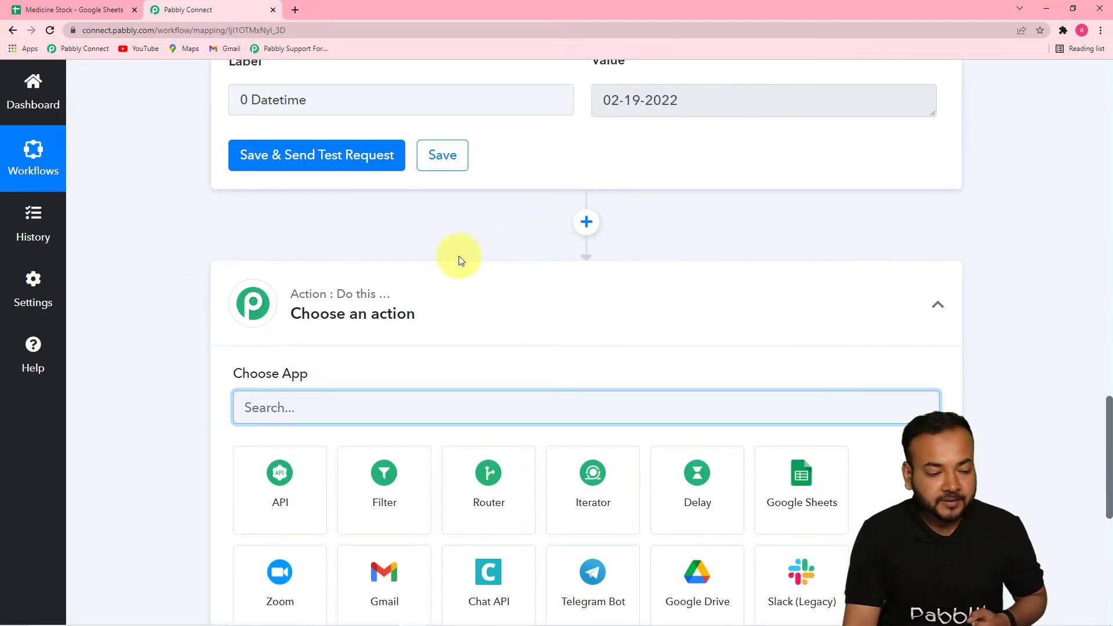
scroll(371, 281, down, 6)
scroll(388, 285, up, 7)
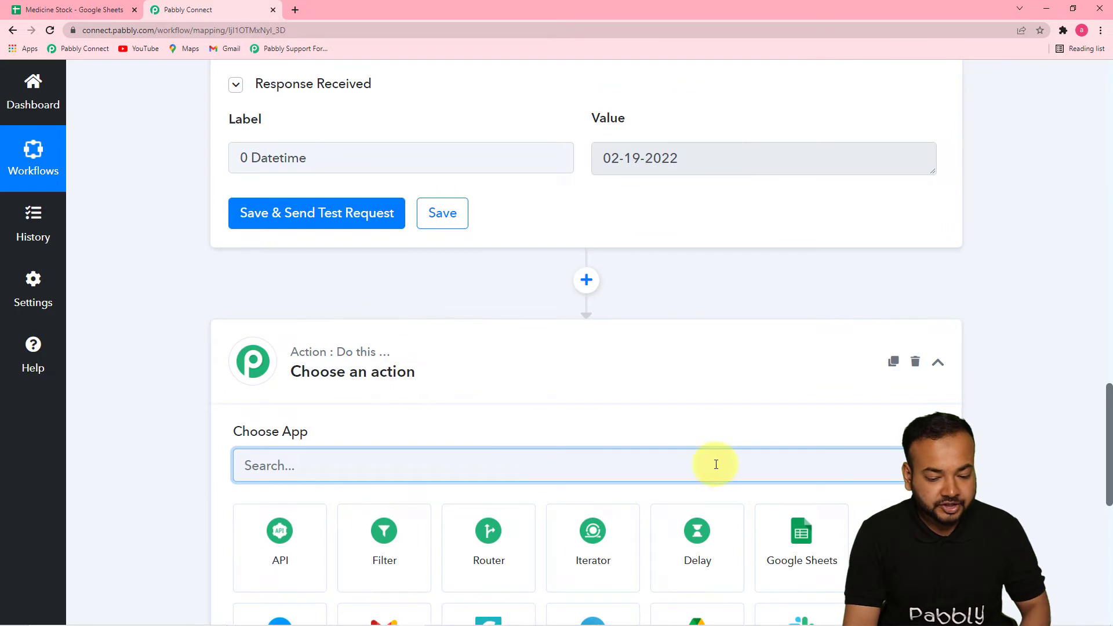
click(802, 538)
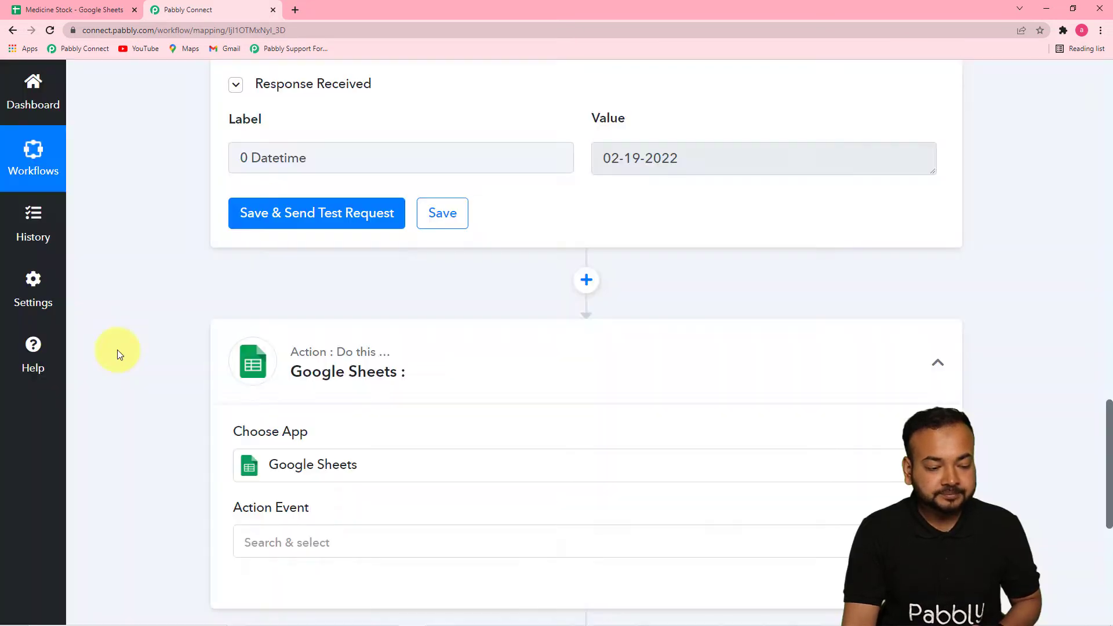
Set the Google Sheets action event to Lookup Spreadsheet Rows and start connecting an account
scroll(119, 348, down, 1)
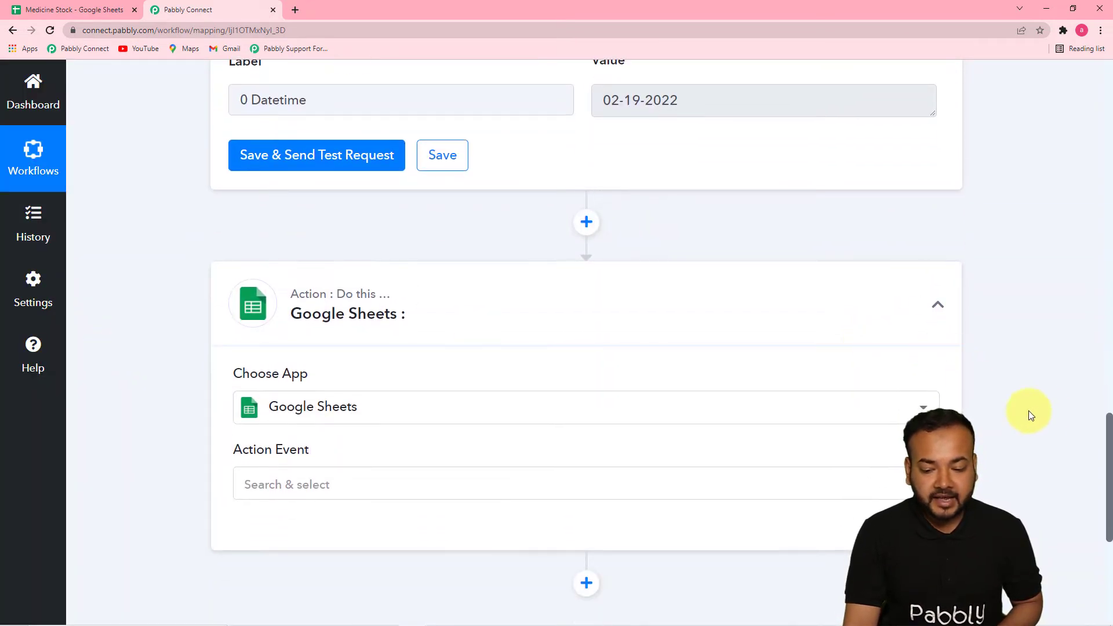
scroll(1111, 429, down, 4)
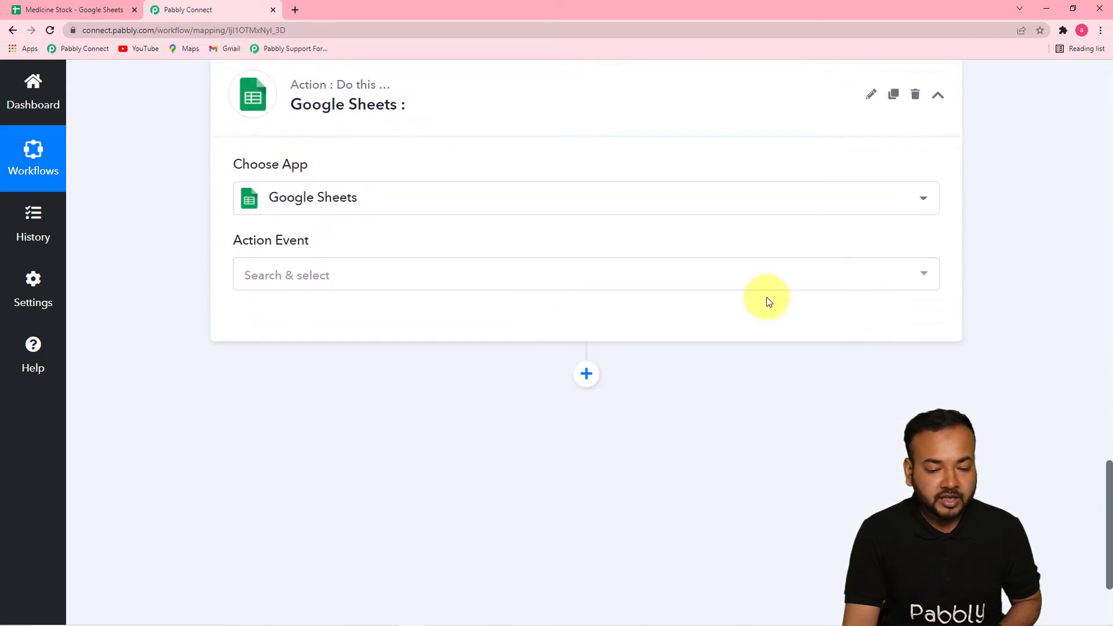
click(694, 272)
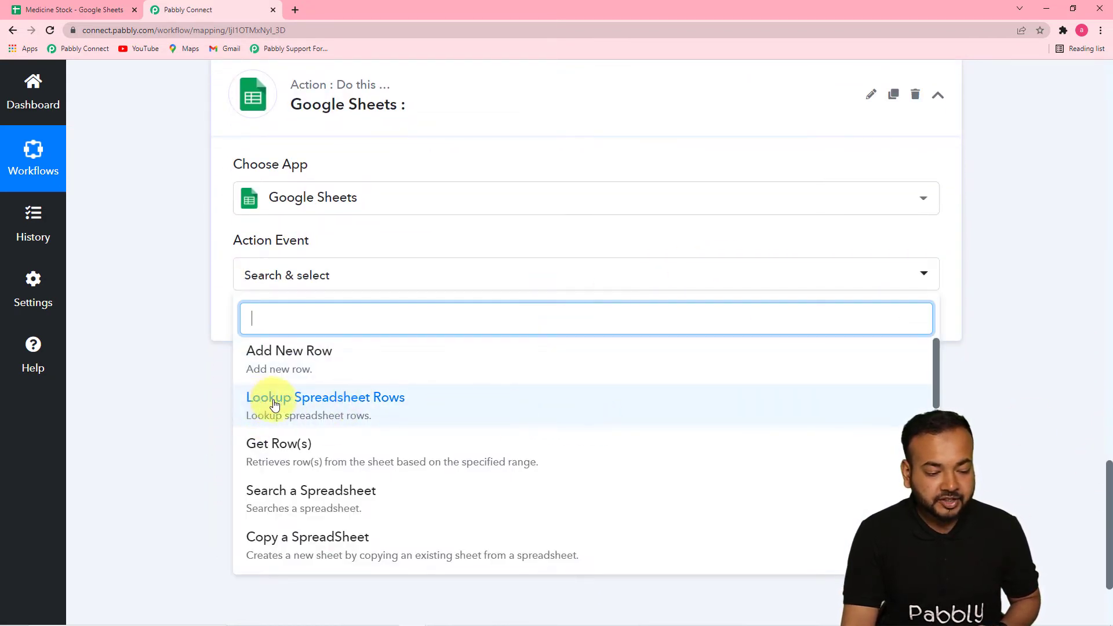
click(375, 414)
click(282, 339)
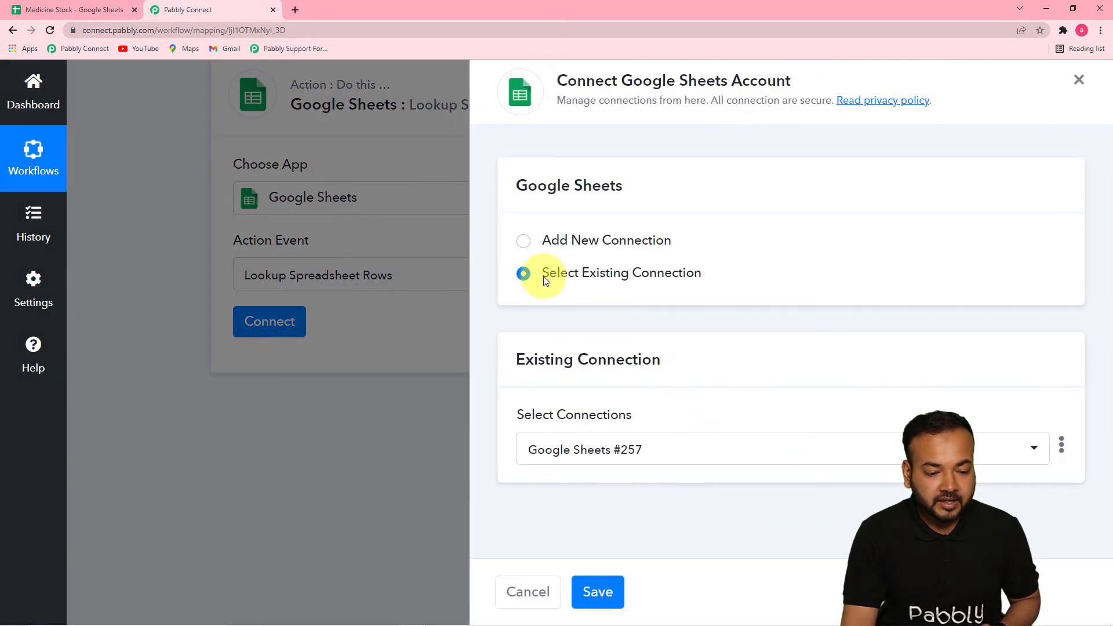
Add a new Google Sheets connection and authorize Pabbly Connect Sheets with the Google account that holds the stock sheet
click(524, 241)
click(578, 426)
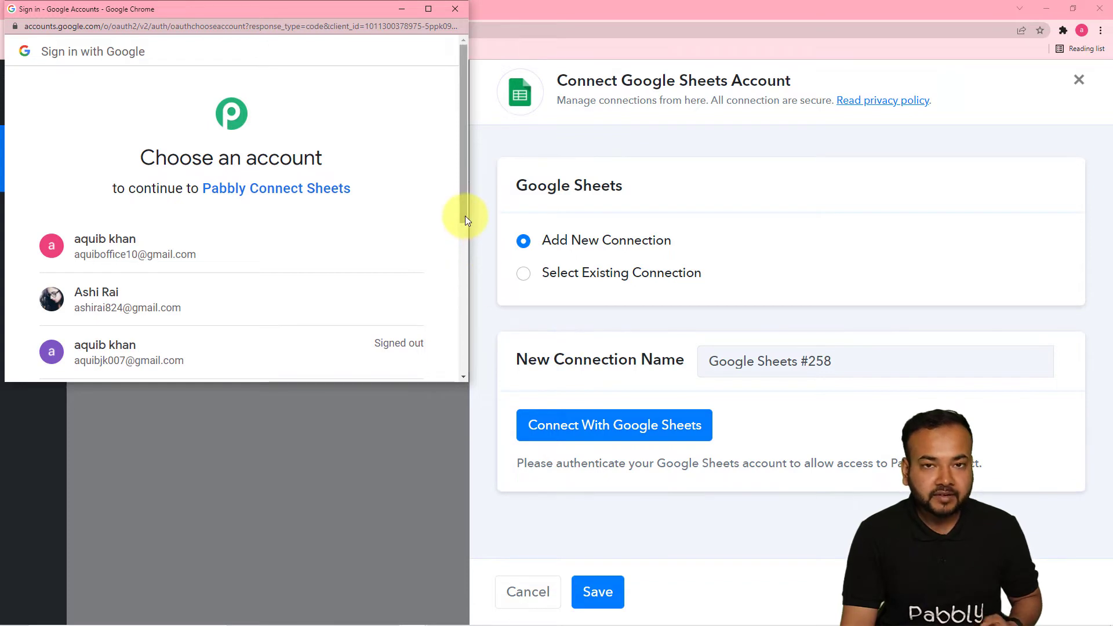
drag(465, 217, 455, 272)
click(304, 207)
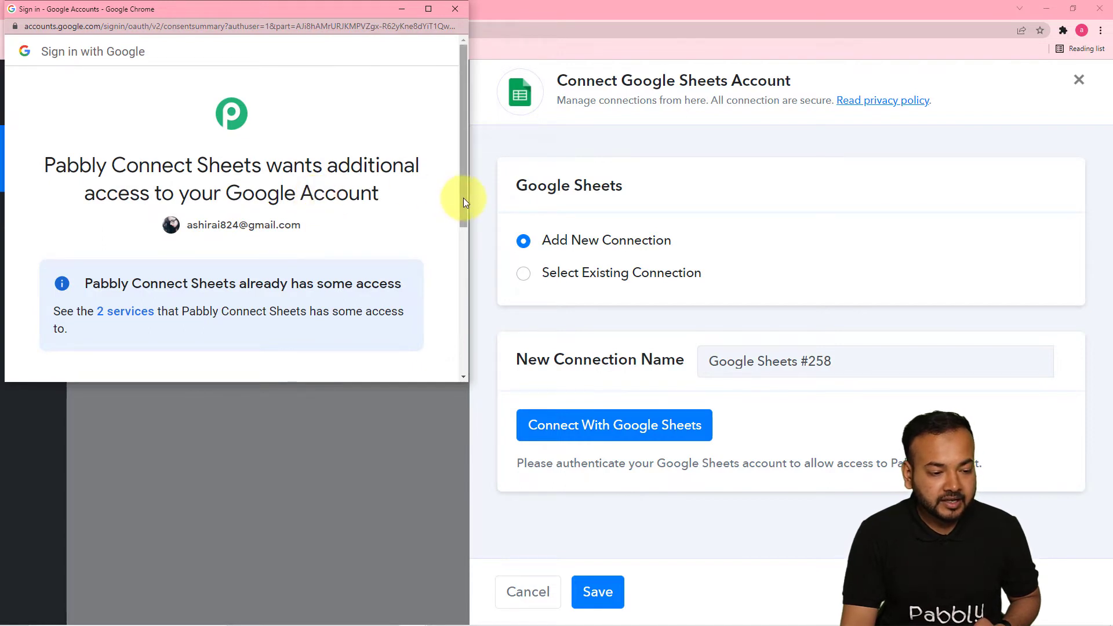
drag(464, 200, 457, 325)
click(380, 299)
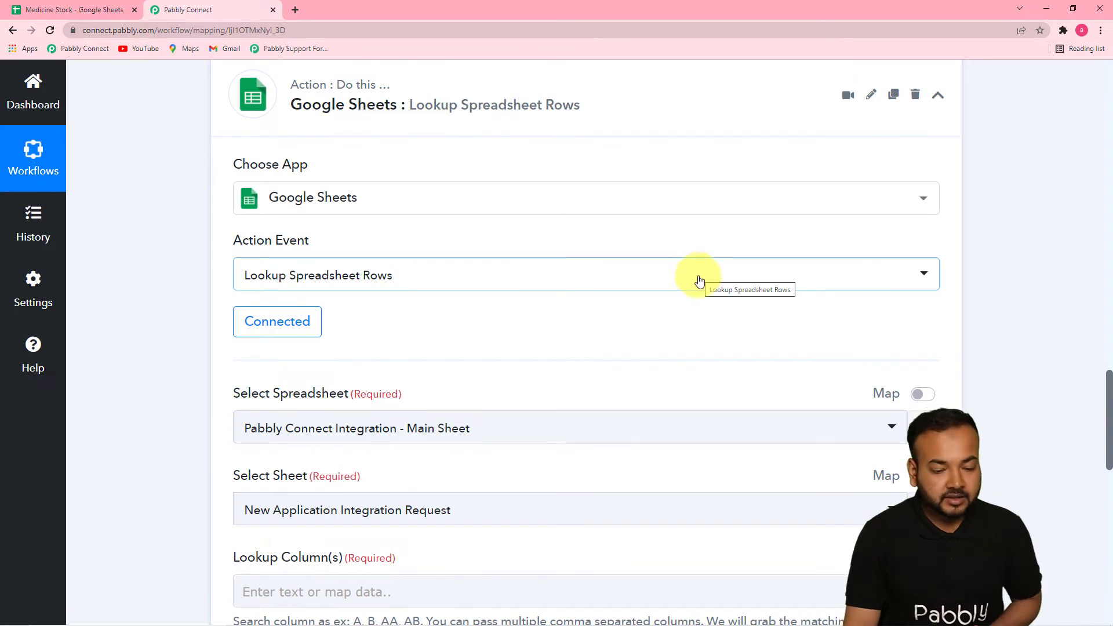
Check the spreadsheet's name in Google Sheets, return to Pabbly Connect, and select Medicine Stock as the lookup spreadsheet
drag(1109, 383, 1109, 438)
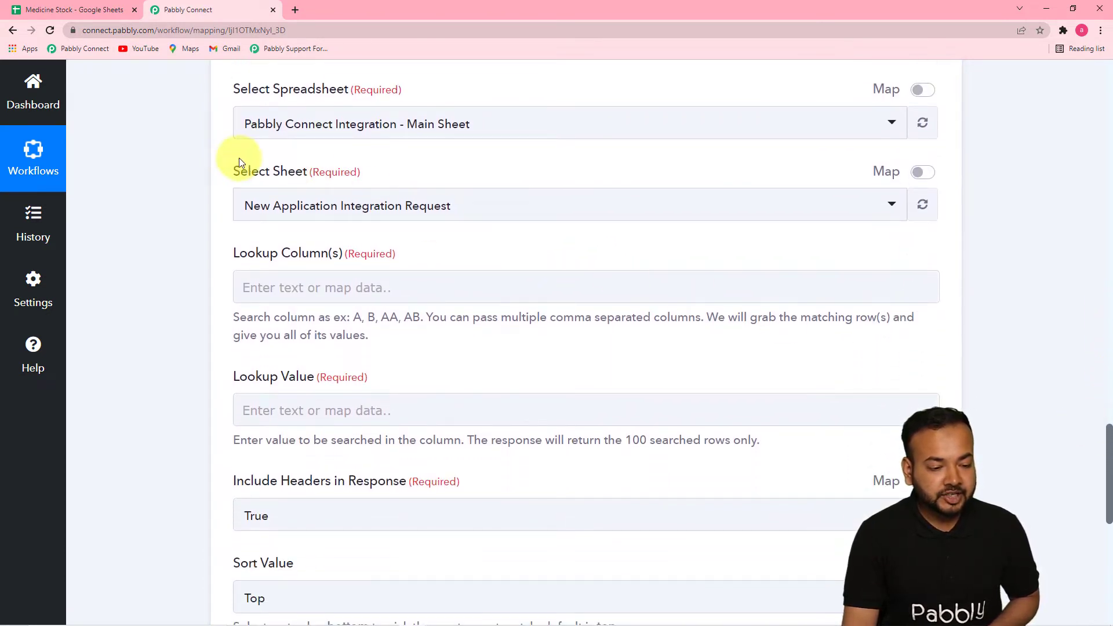
click(474, 137)
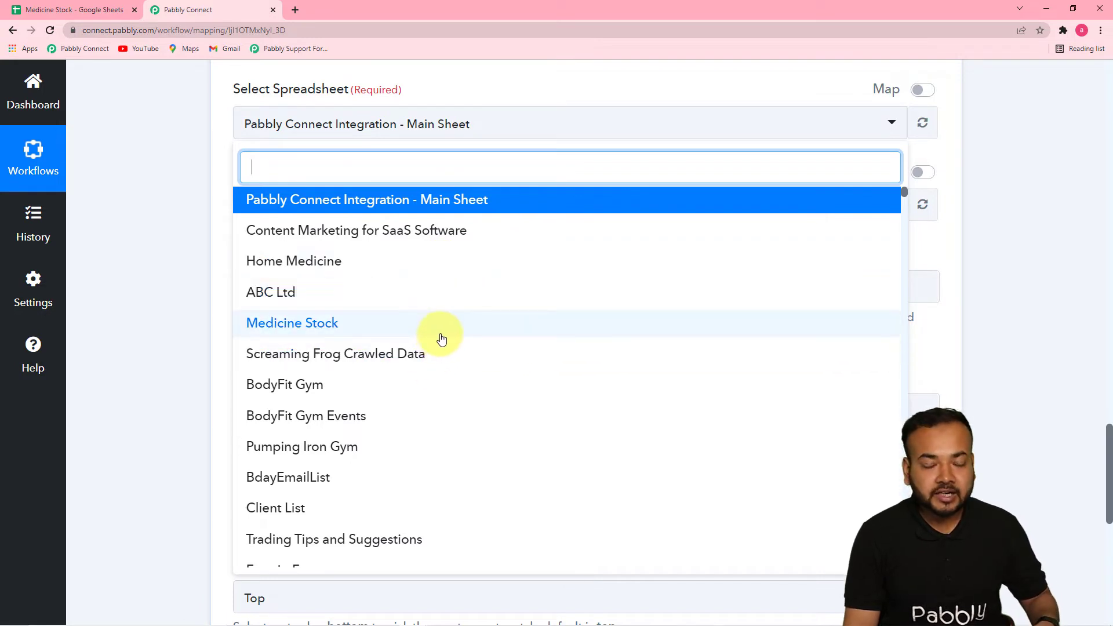
click(90, 9)
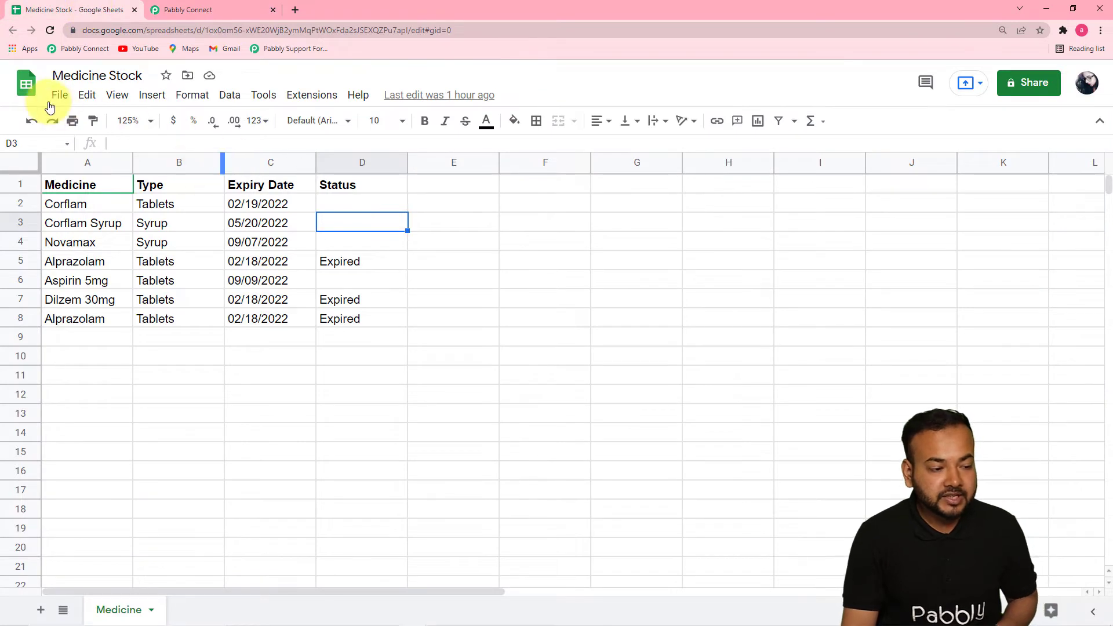
click(226, 10)
text(med)
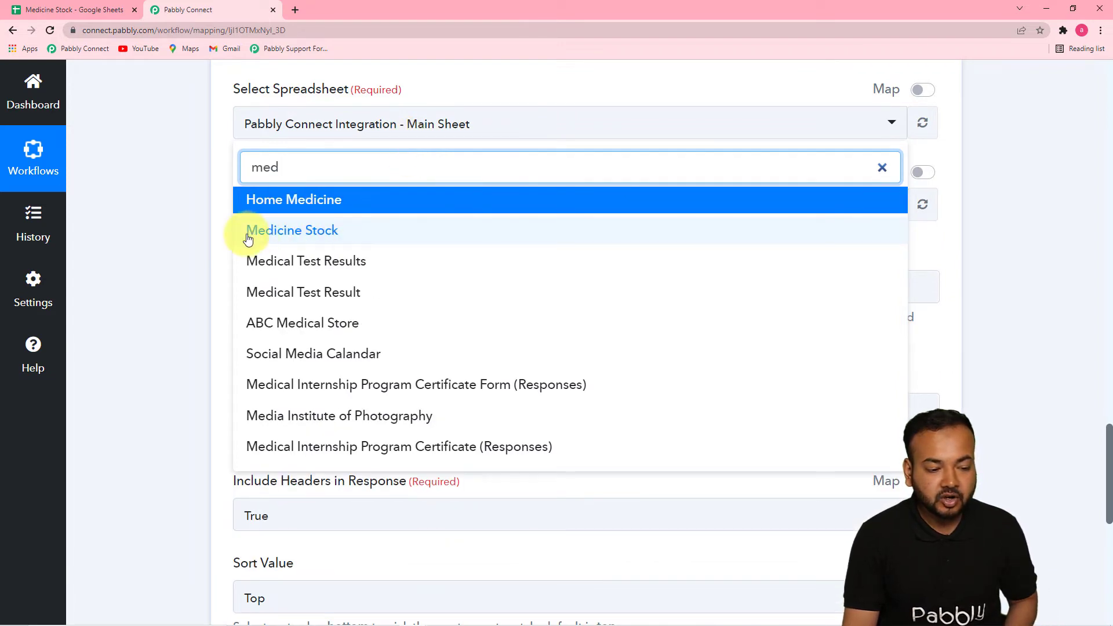
click(318, 237)
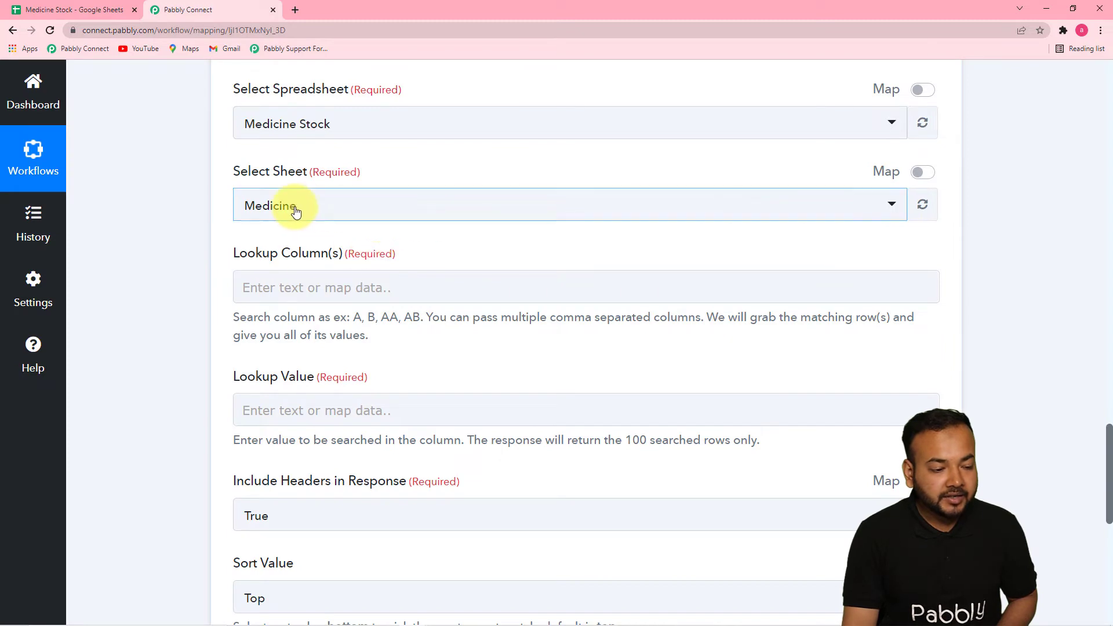
Review the lookup fields and compare the Date/Time Formatter's date response with the expiry dates in the Medicine sheet
click(45, 10)
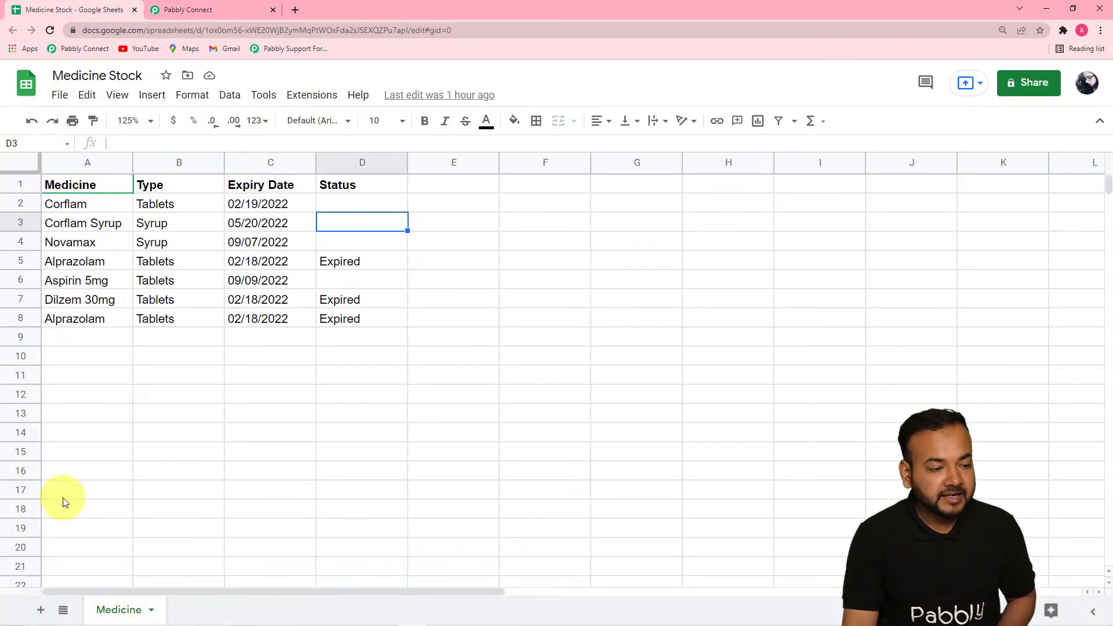
click(200, 18)
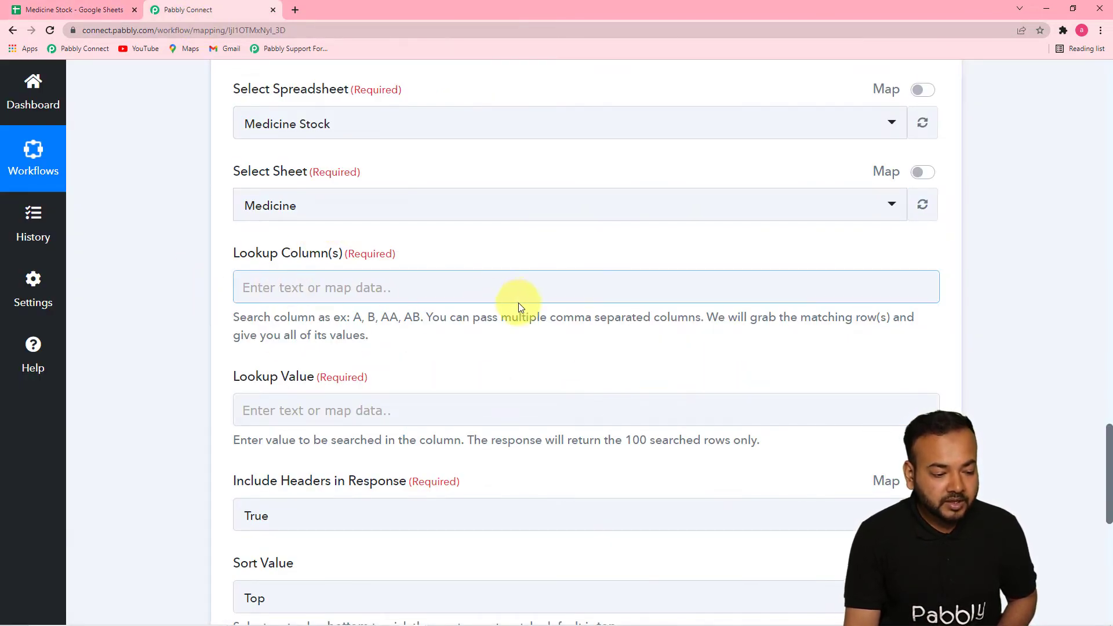
scroll(398, 337, down, 2)
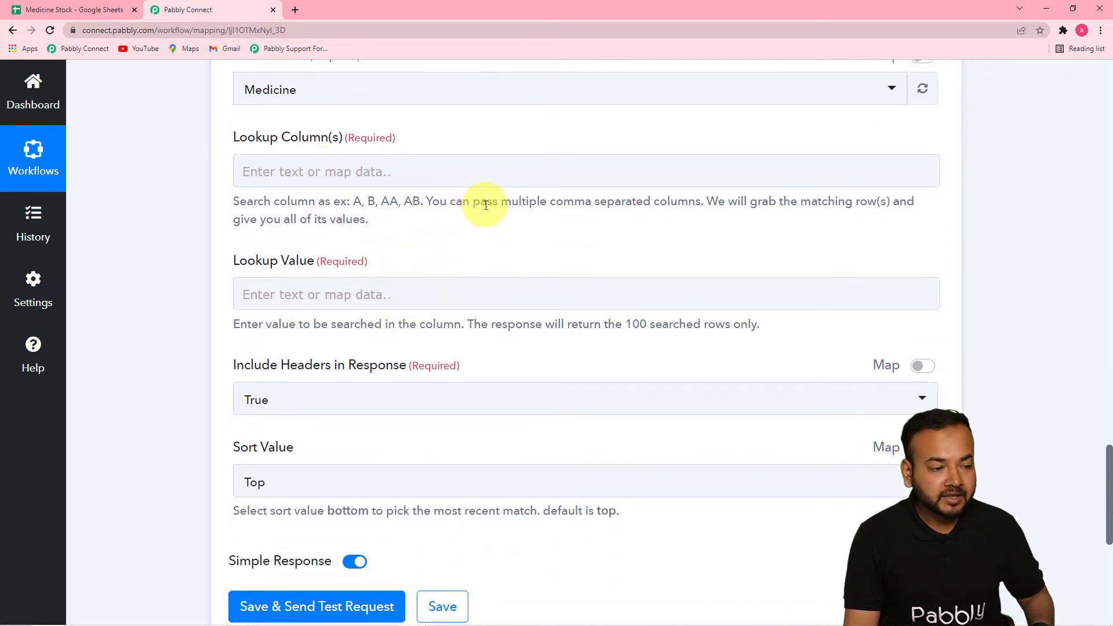
drag(1110, 461, 1109, 410)
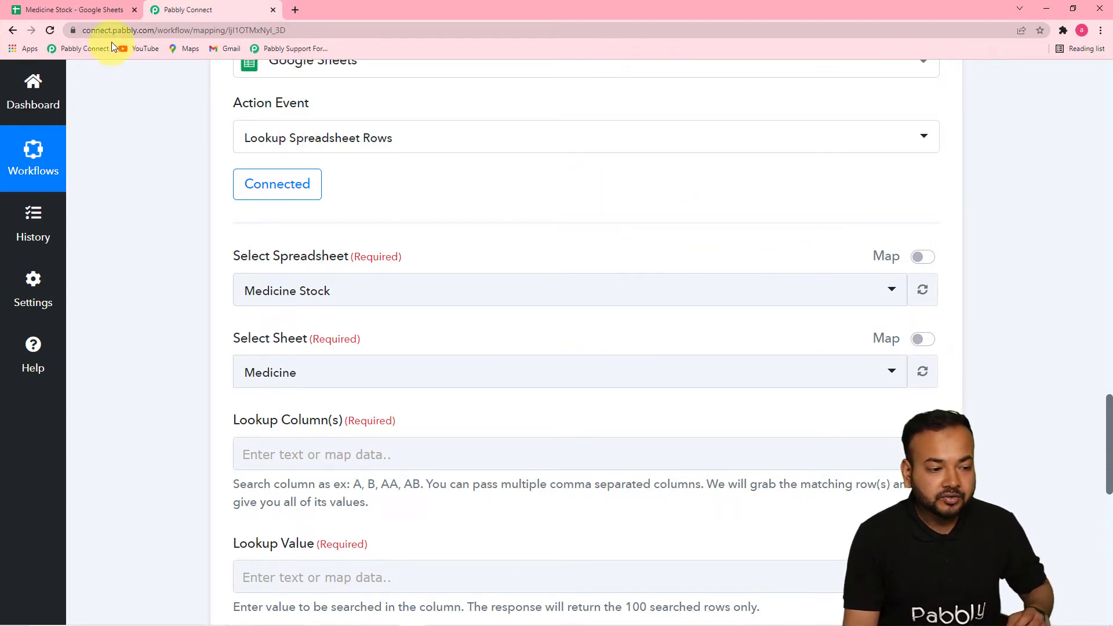
drag(1108, 411, 1101, 331)
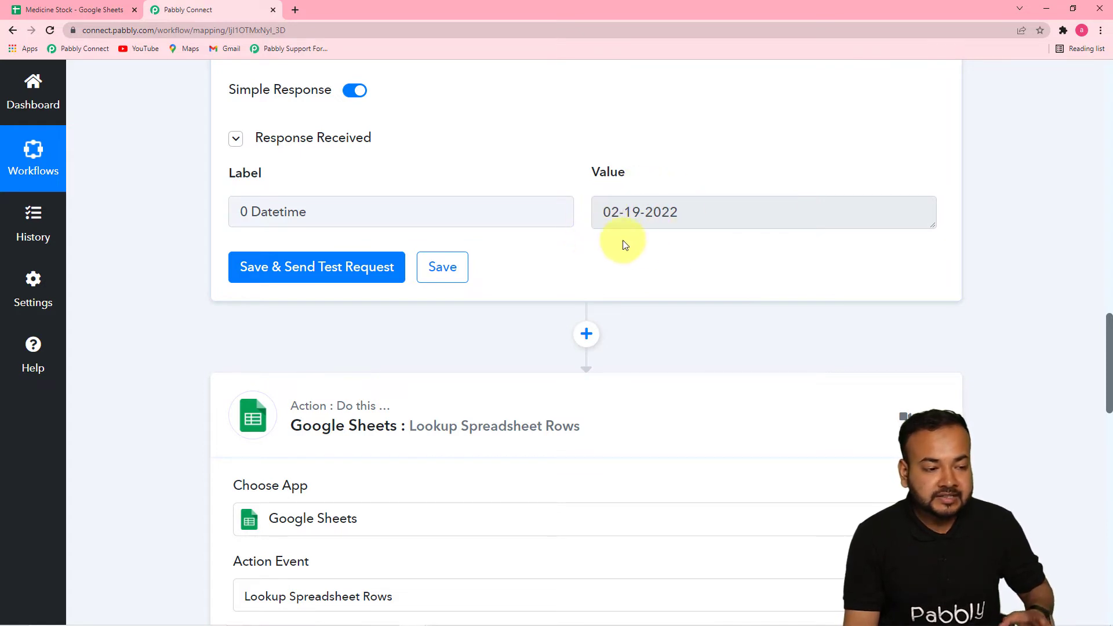
click(101, 12)
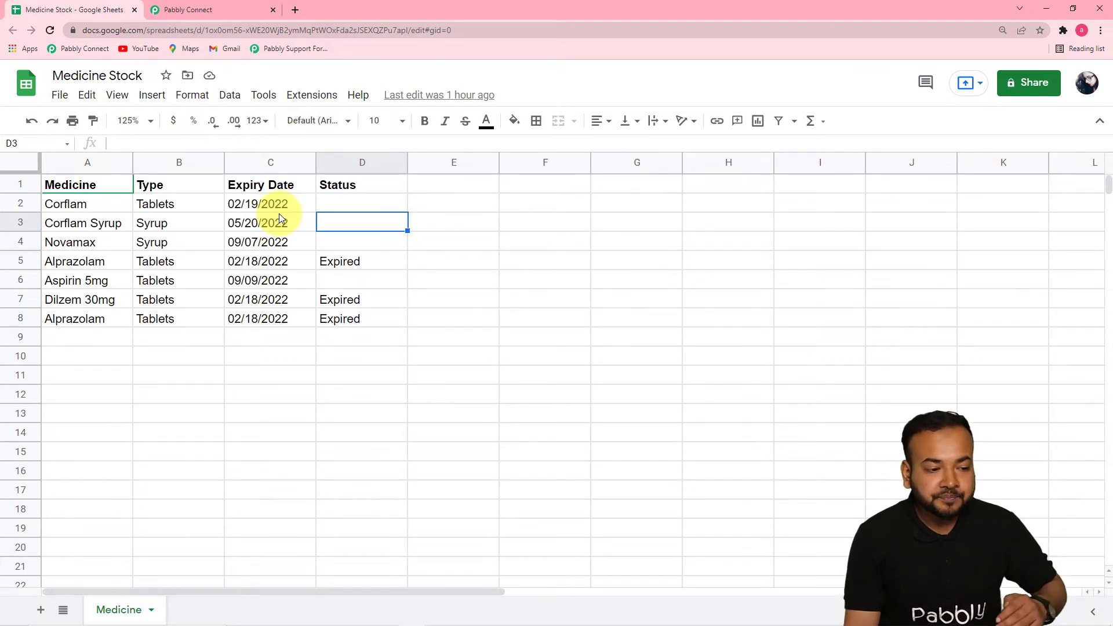
click(222, 11)
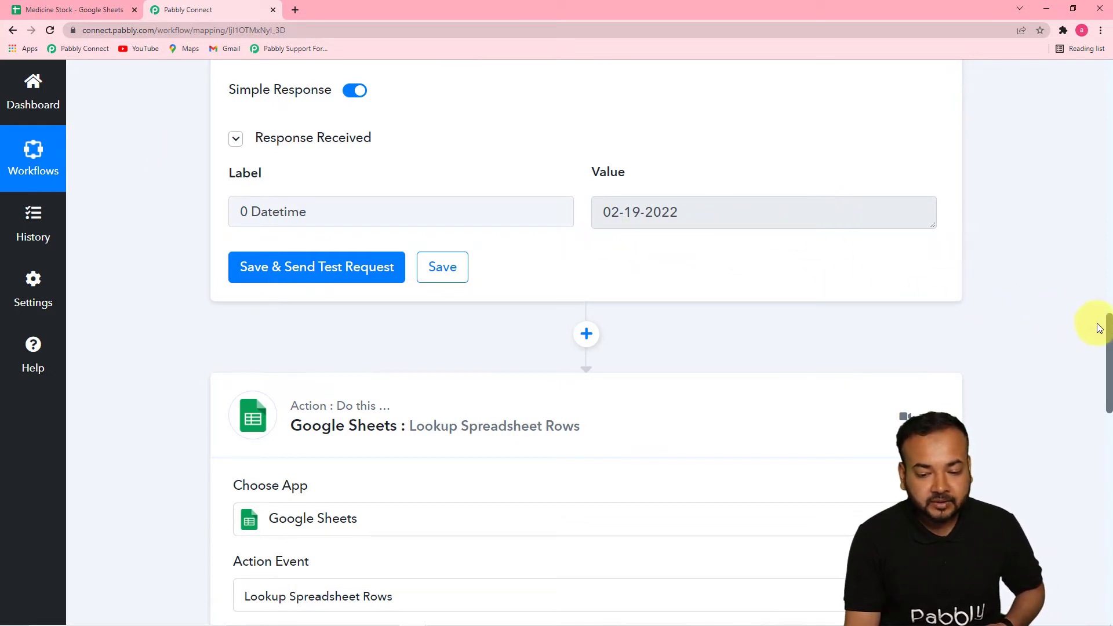
Check the Expiry Date column's letter in Google Sheets, return to Pabbly Connect, and set Lookup Column(s) to C
drag(1108, 322, 1108, 435)
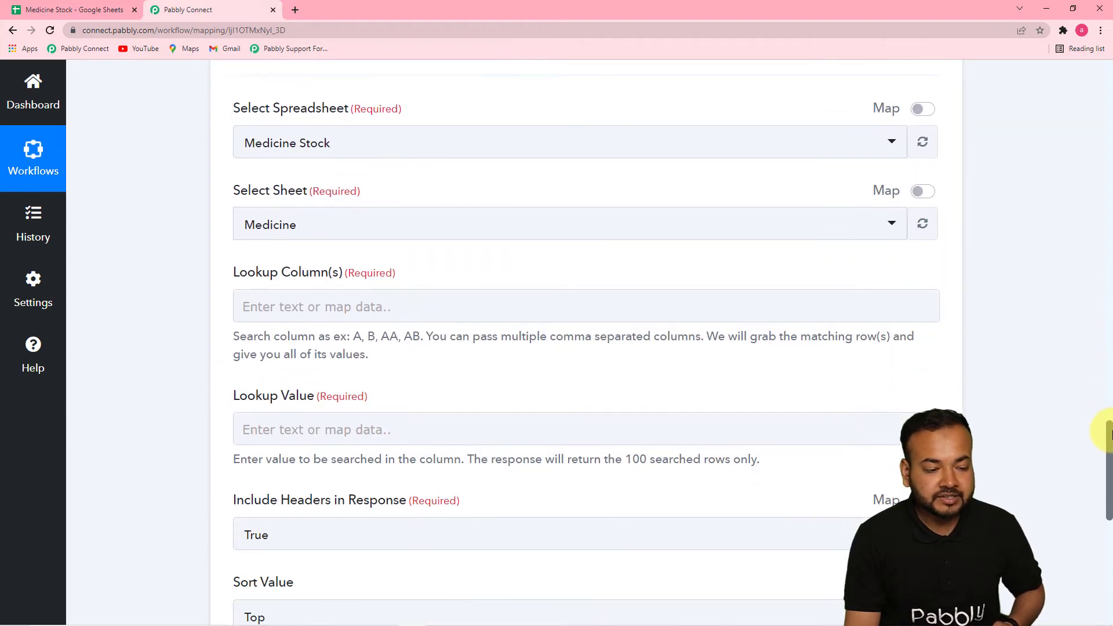
click(77, 10)
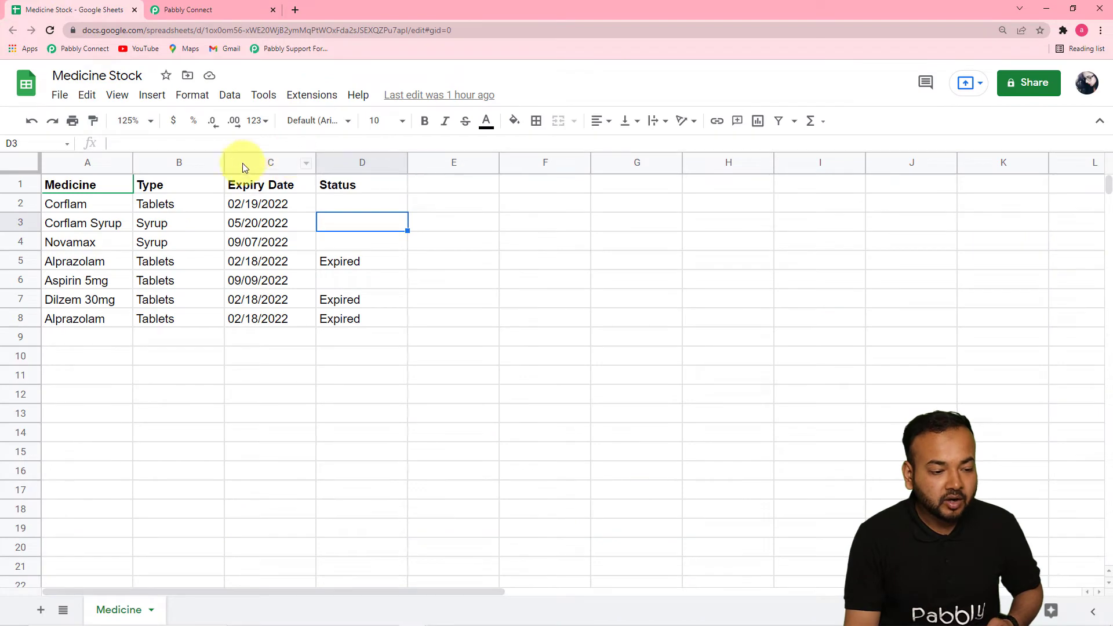
click(218, 15)
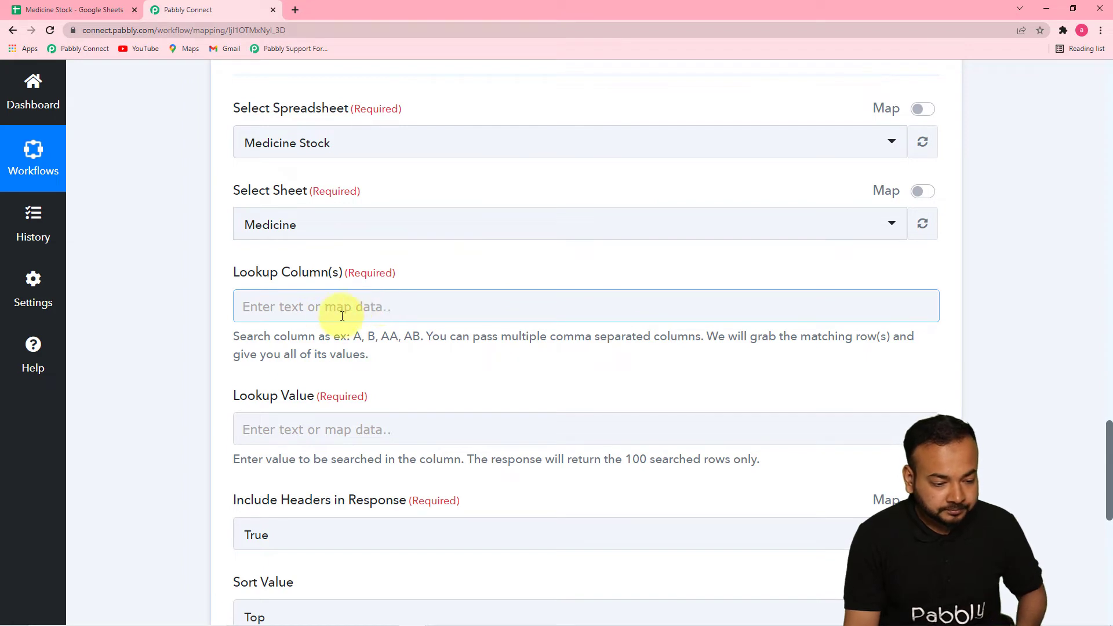
click(366, 301)
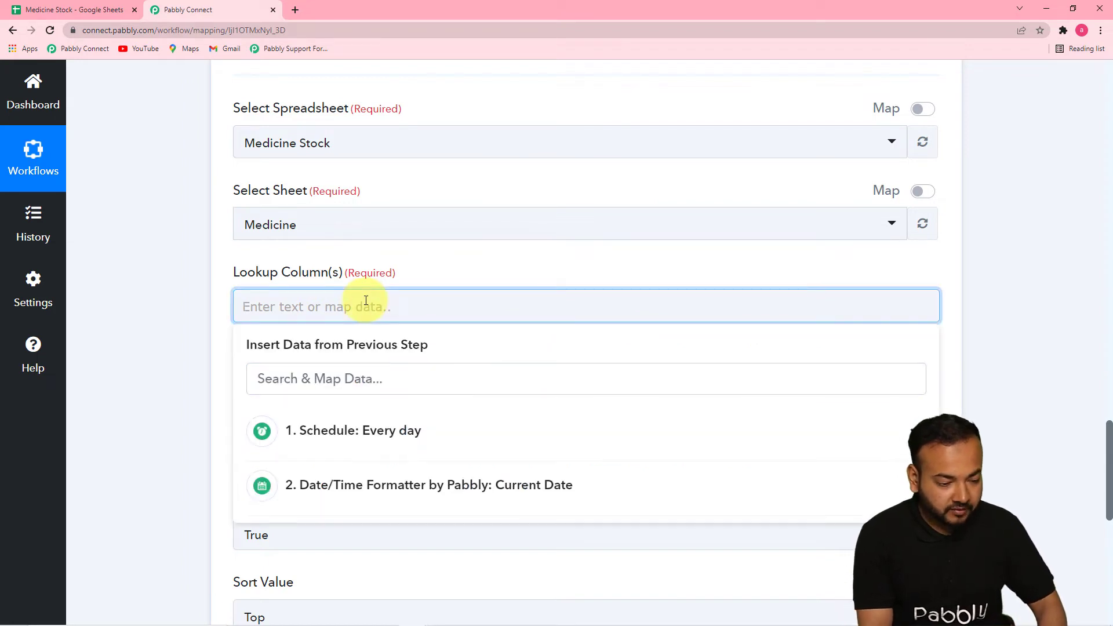
click(196, 311)
scroll(196, 311, down, 1)
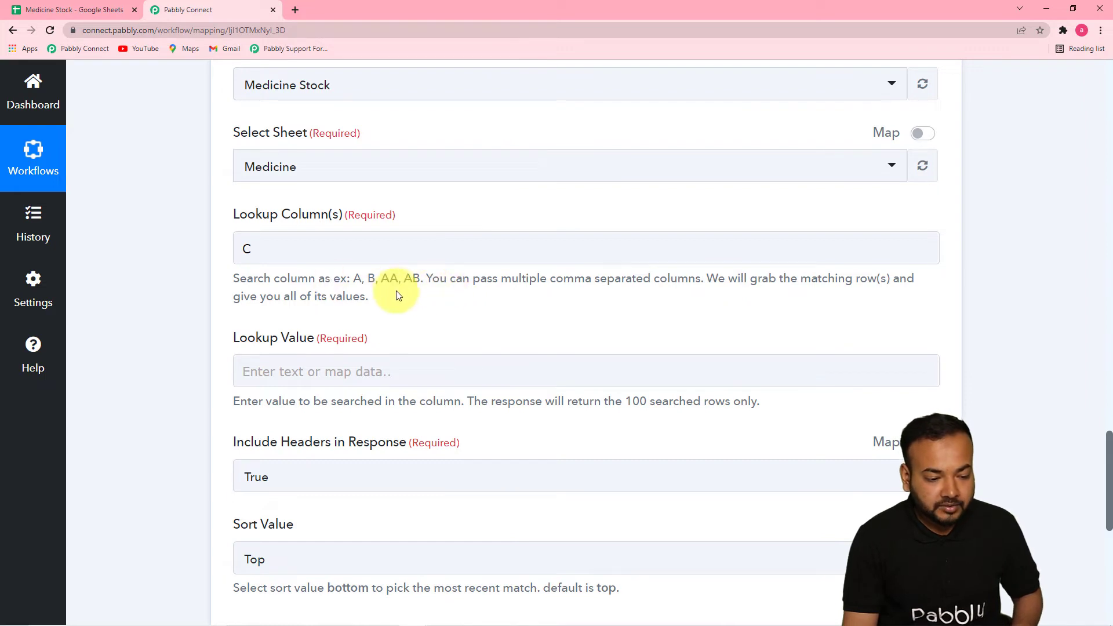
Map the Lookup Value to the Datetime output of the Date/Time Formatter's Current Date step
scroll(454, 308, down, 2)
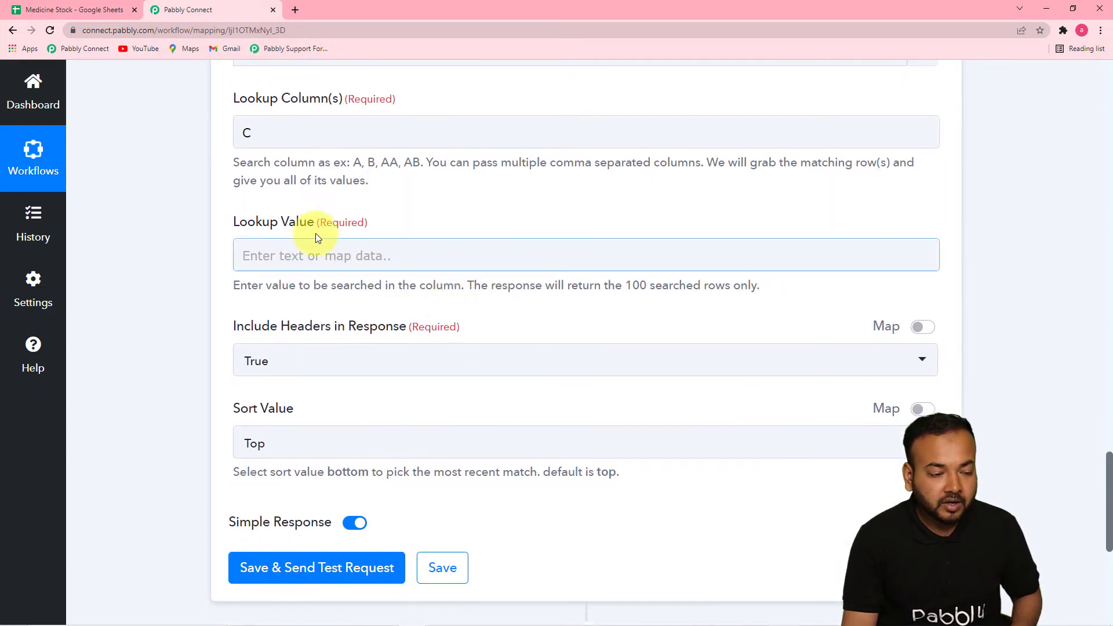
click(406, 255)
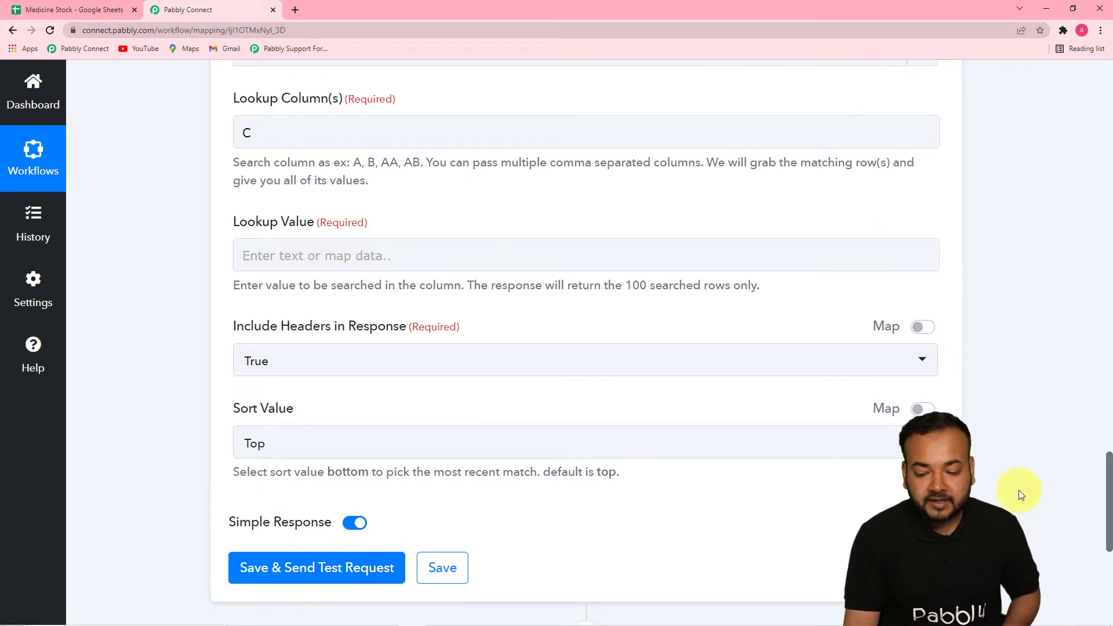
drag(1104, 472, 933, 335)
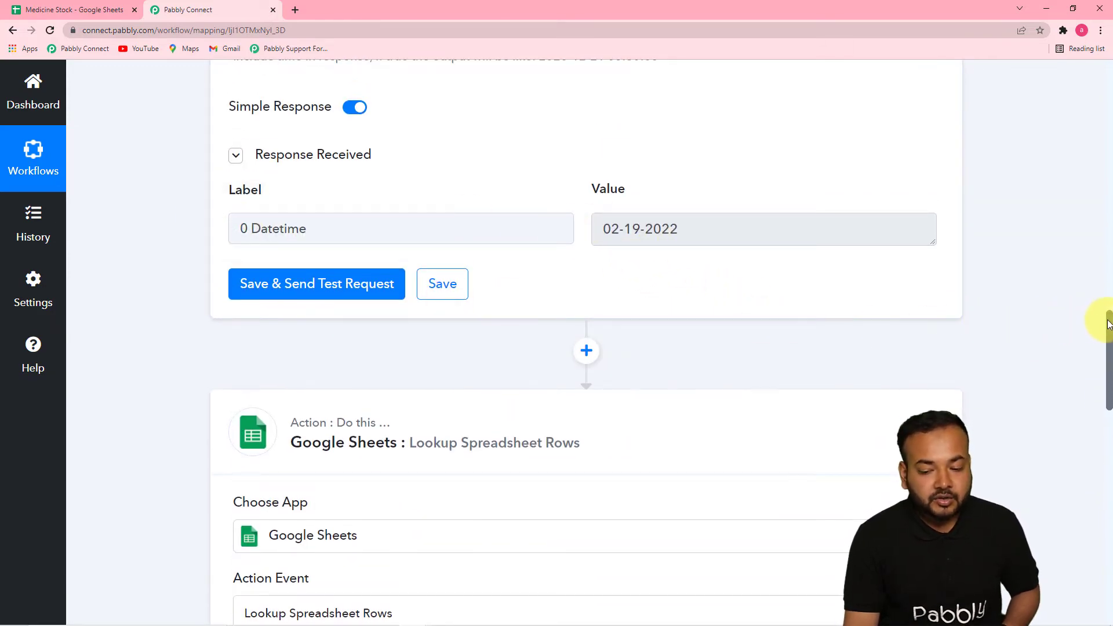
drag(1108, 318, 1105, 403)
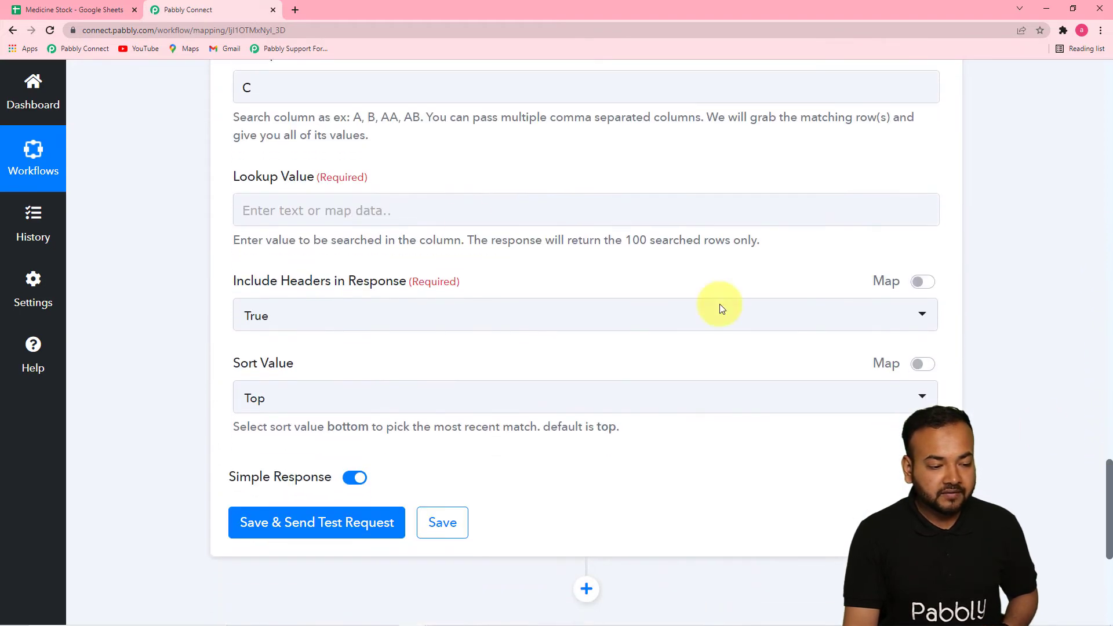
click(348, 204)
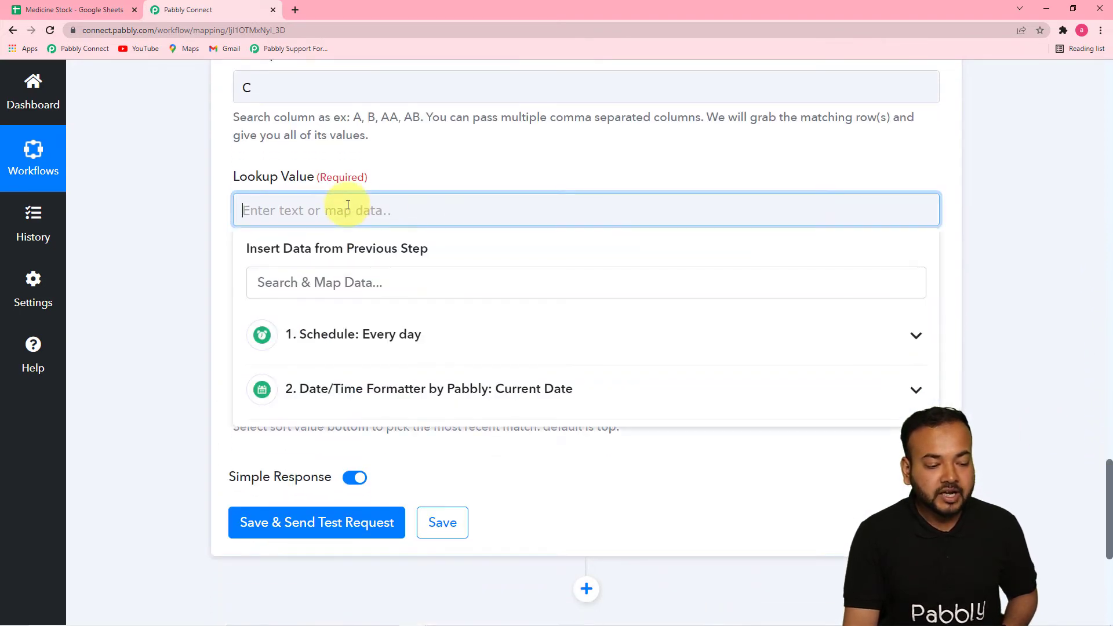
click(455, 391)
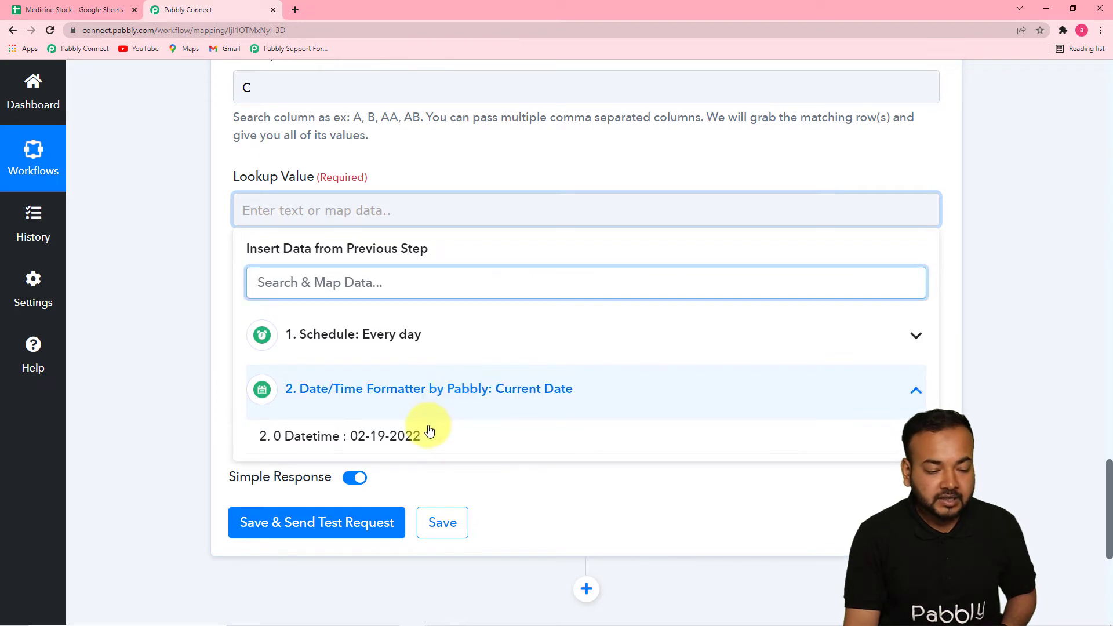
click(403, 440)
click(210, 330)
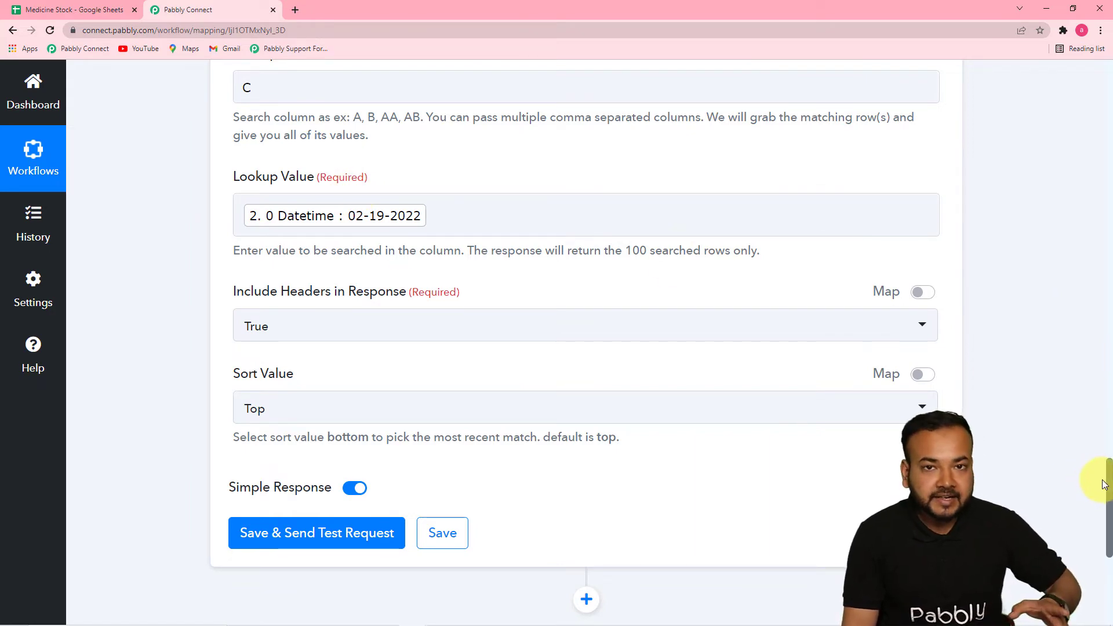
Check the formatter's date response and the Medicine sheet's header row, and set Include Headers in Response to False
drag(1110, 483, 1089, 330)
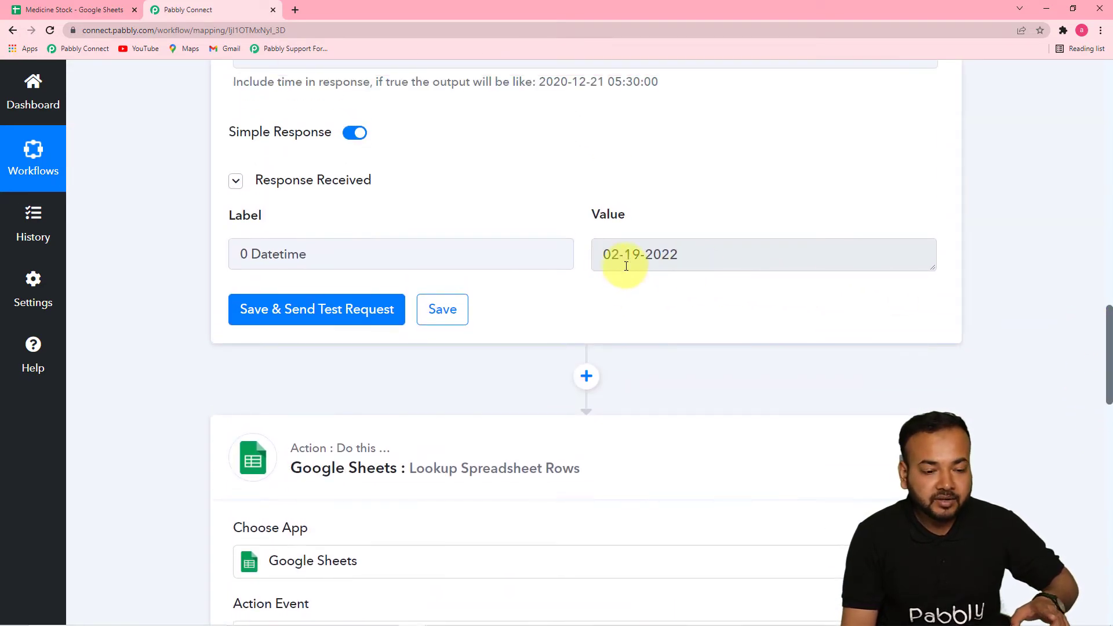
scroll(630, 267, up, 2)
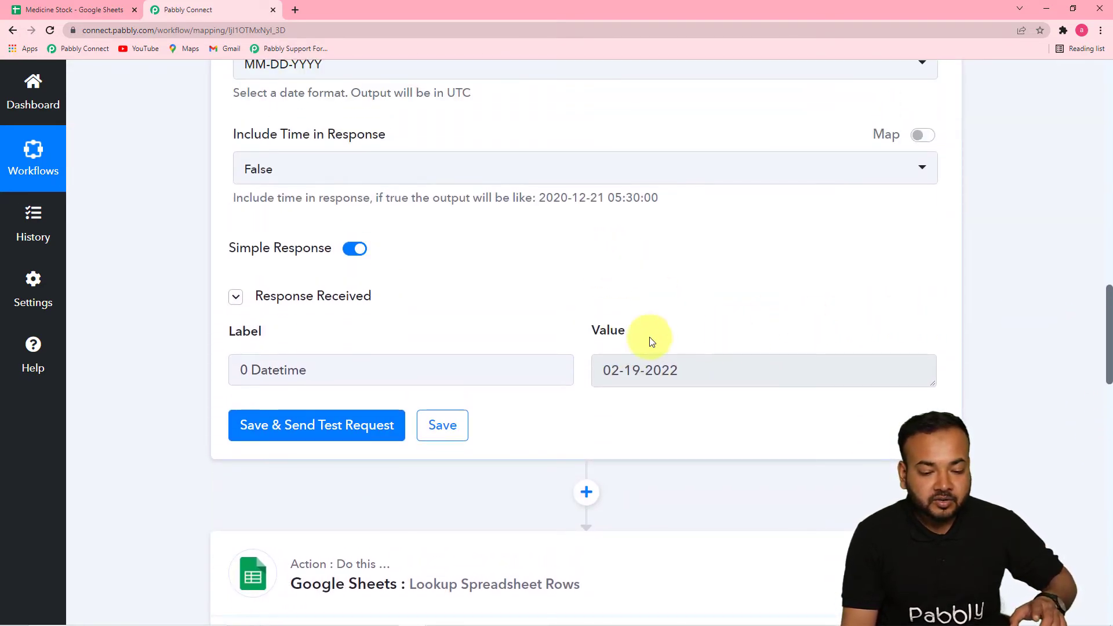
drag(1111, 316, 1106, 435)
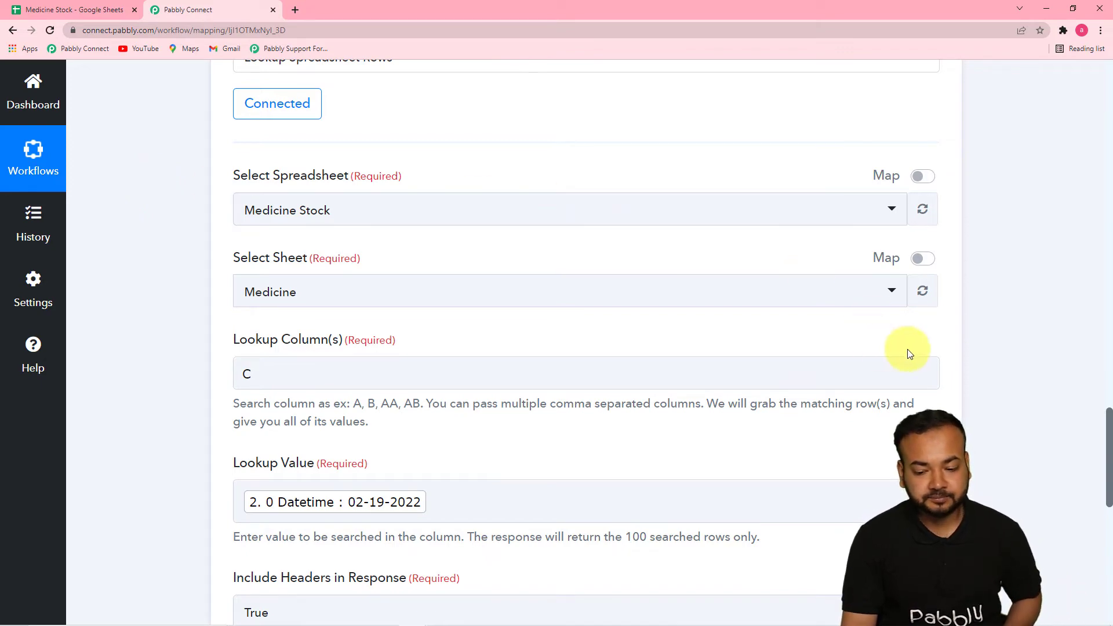
scroll(1107, 432, down, 5)
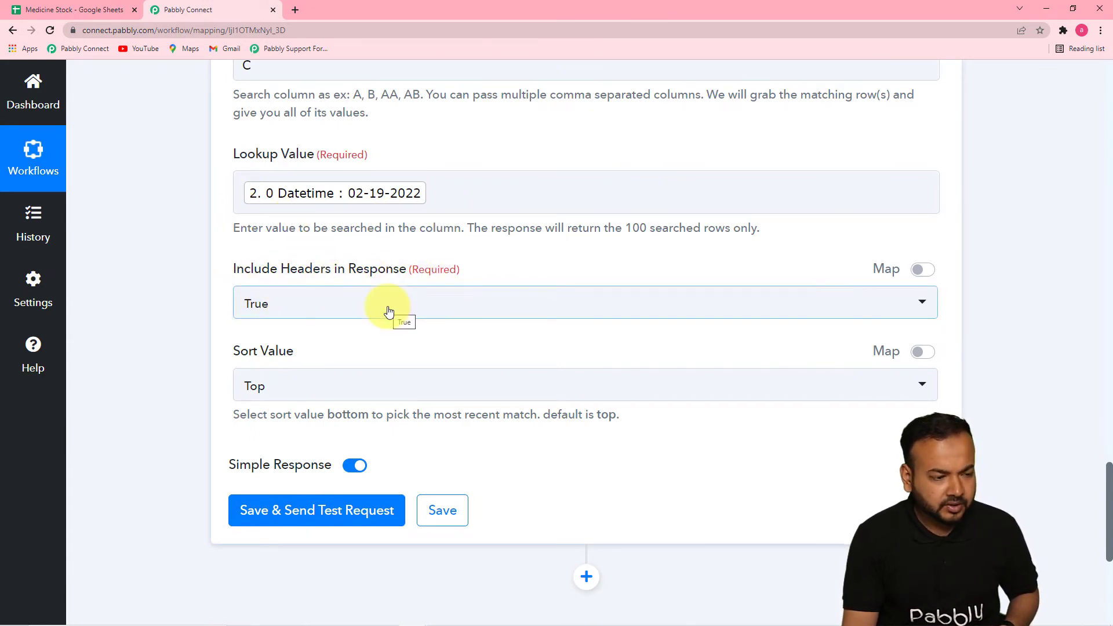
click(56, 7)
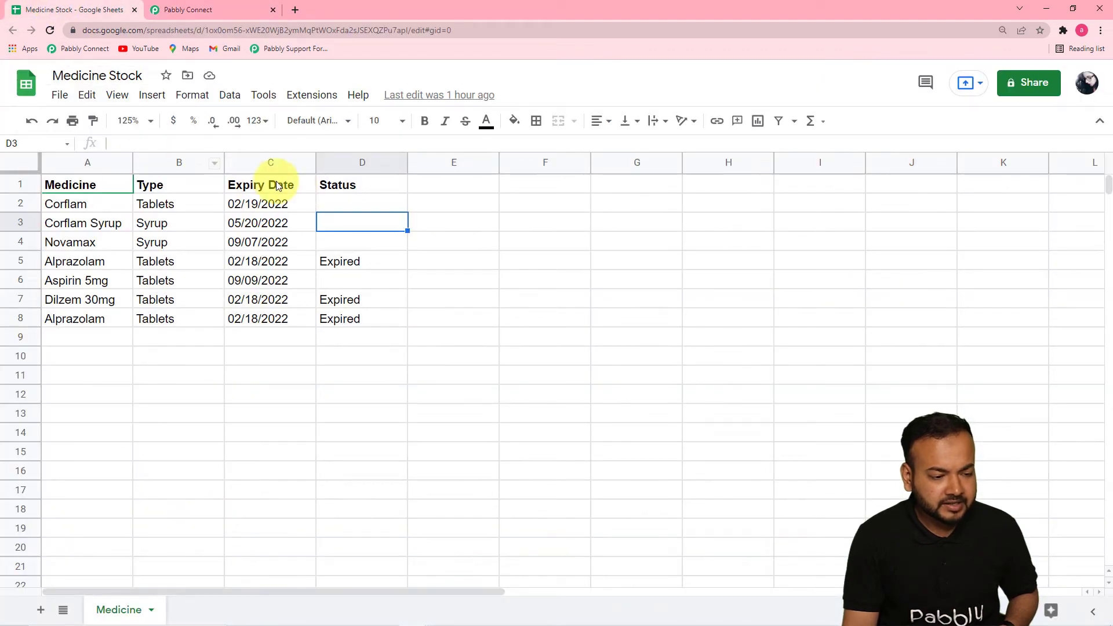
click(215, 11)
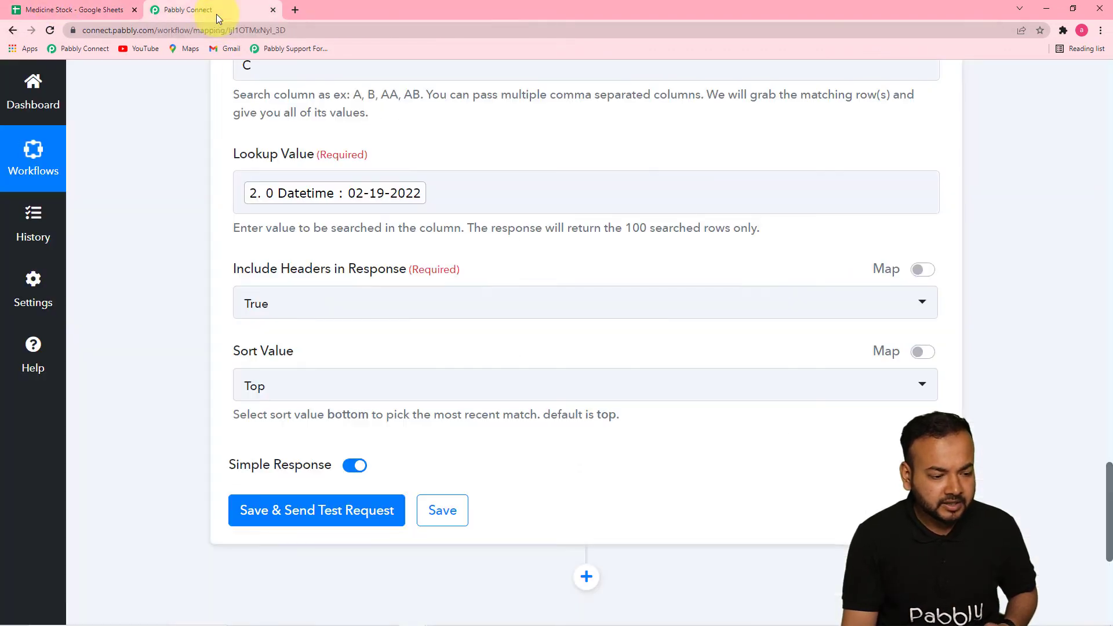
click(327, 293)
click(290, 408)
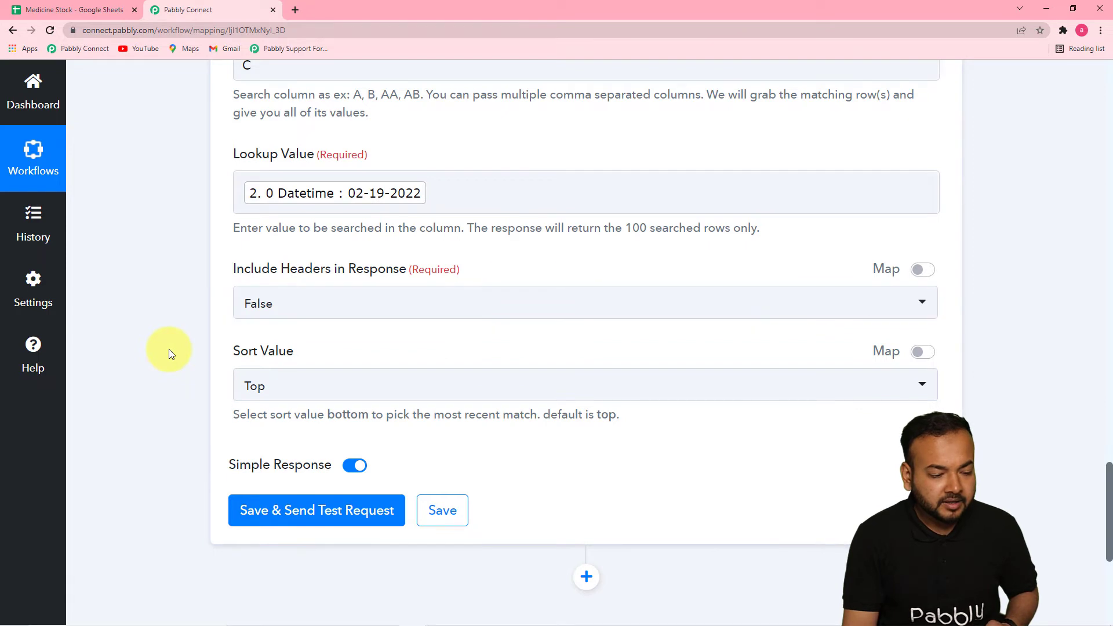
Select Top as the lookup's Sort Value, then save the action and send a test request
scroll(169, 351, down, 1)
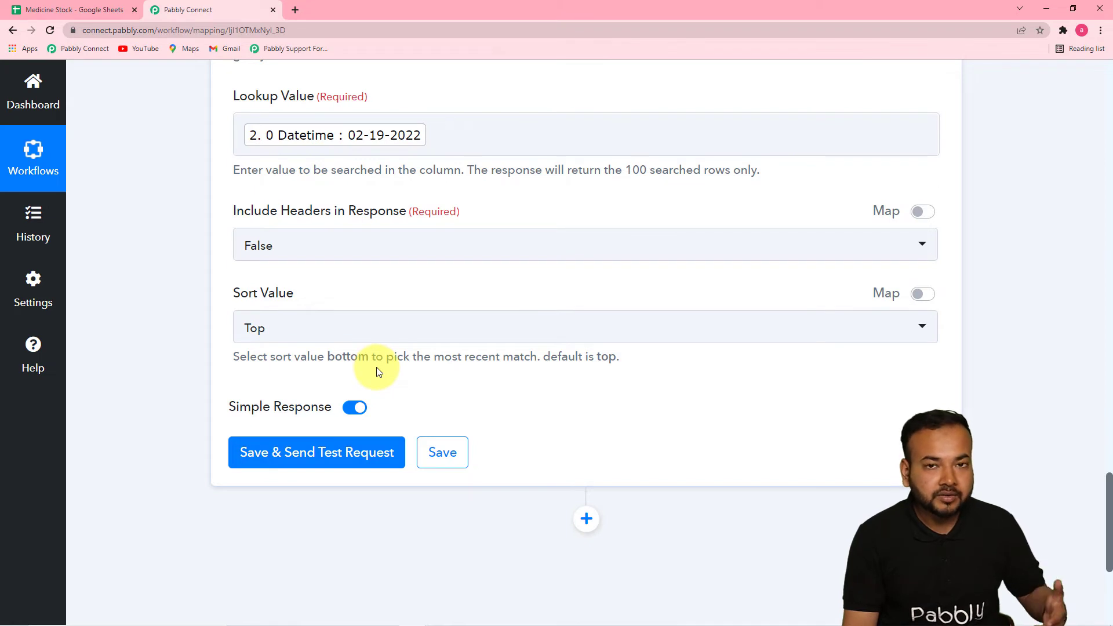
click(296, 337)
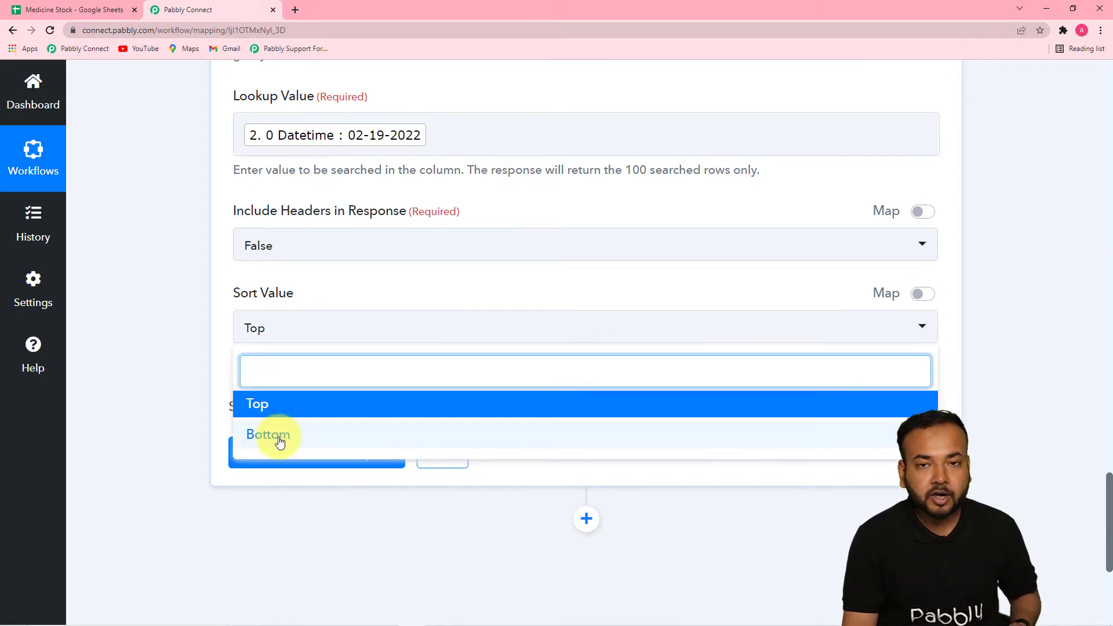
click(270, 412)
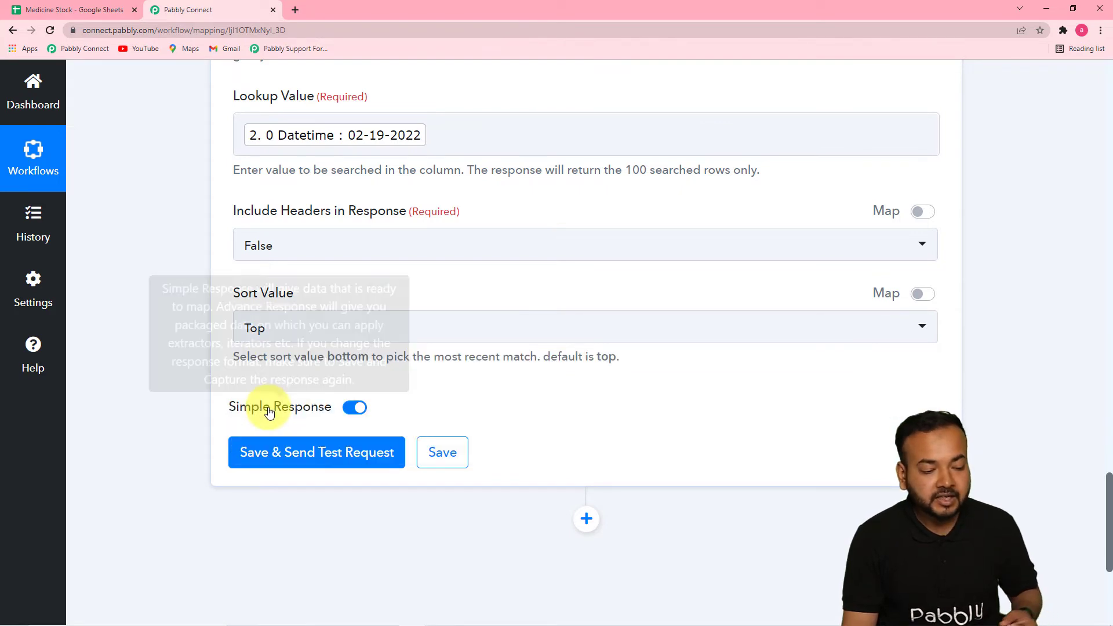
scroll(156, 327, down, 2)
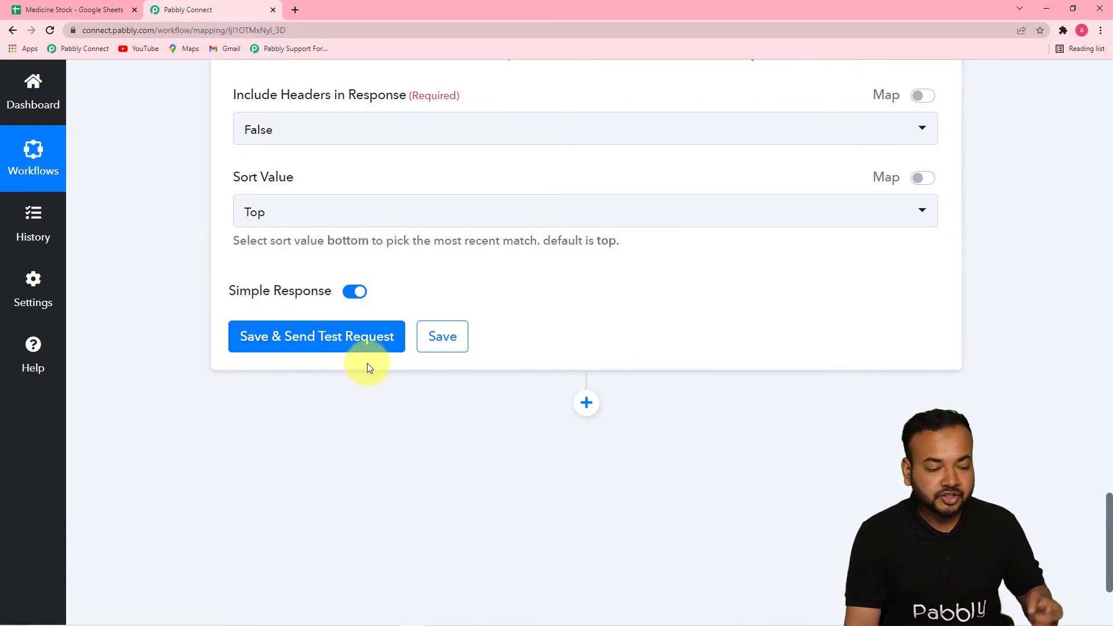
click(351, 355)
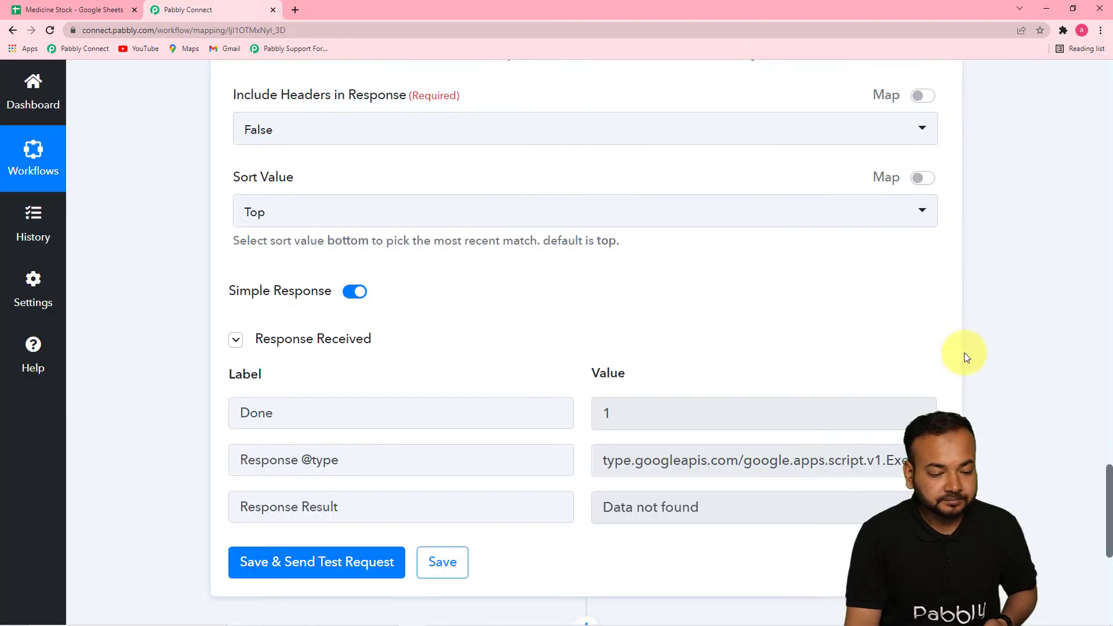
Review the lookup response and fields, and compare the formatter's date format with the expiry dates in the Medicine sheet
scroll(661, 315, down, 1)
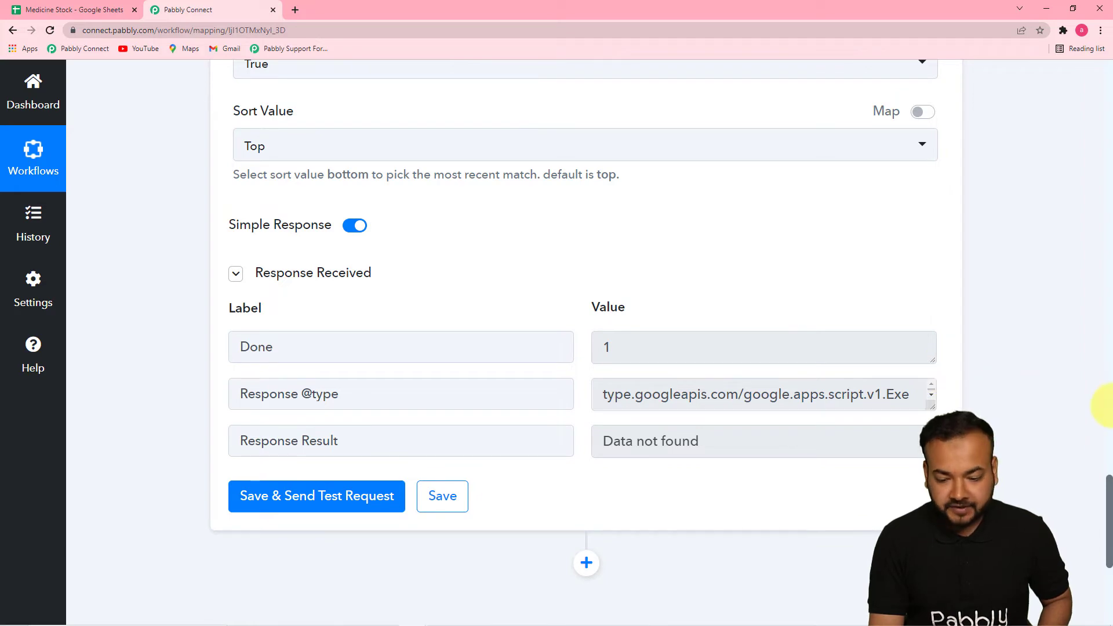
drag(1104, 487, 1104, 418)
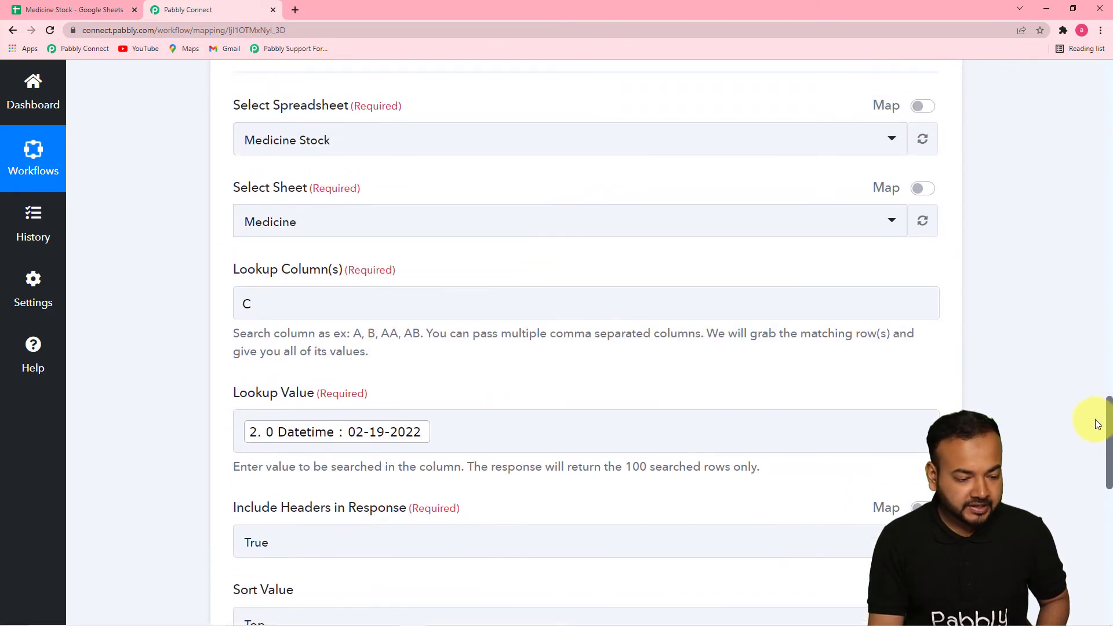
click(55, 9)
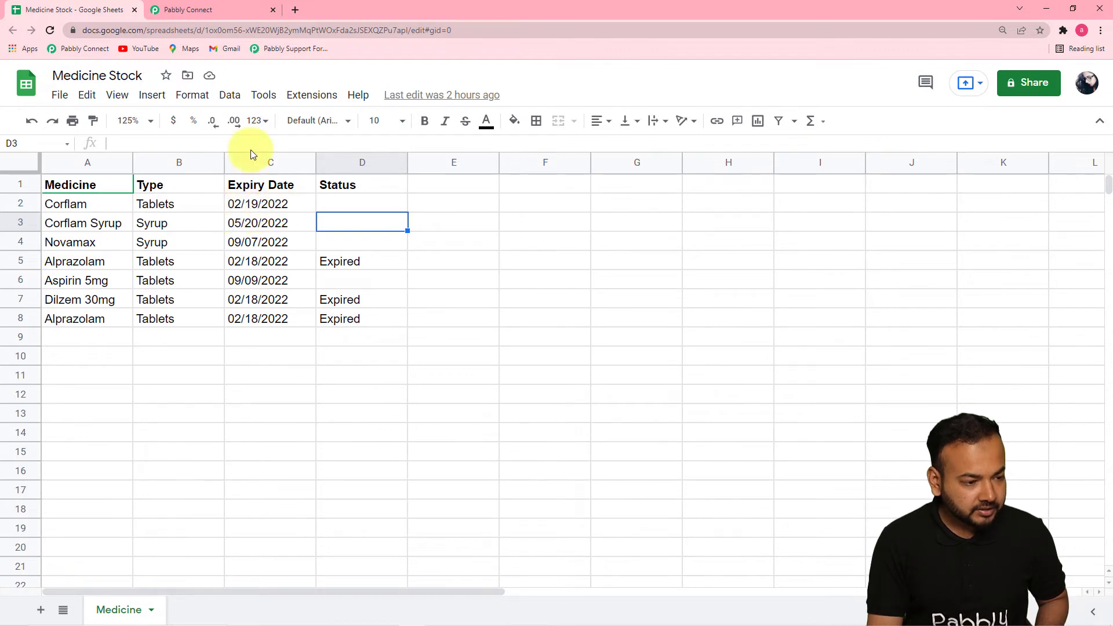
click(223, 14)
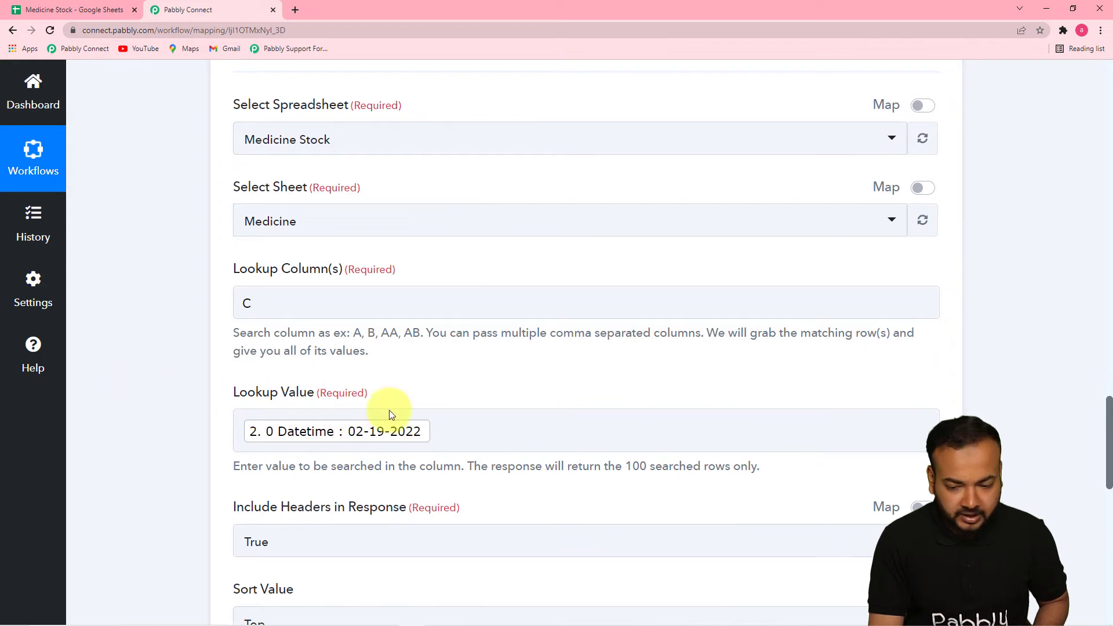
scroll(1015, 444, down, 2)
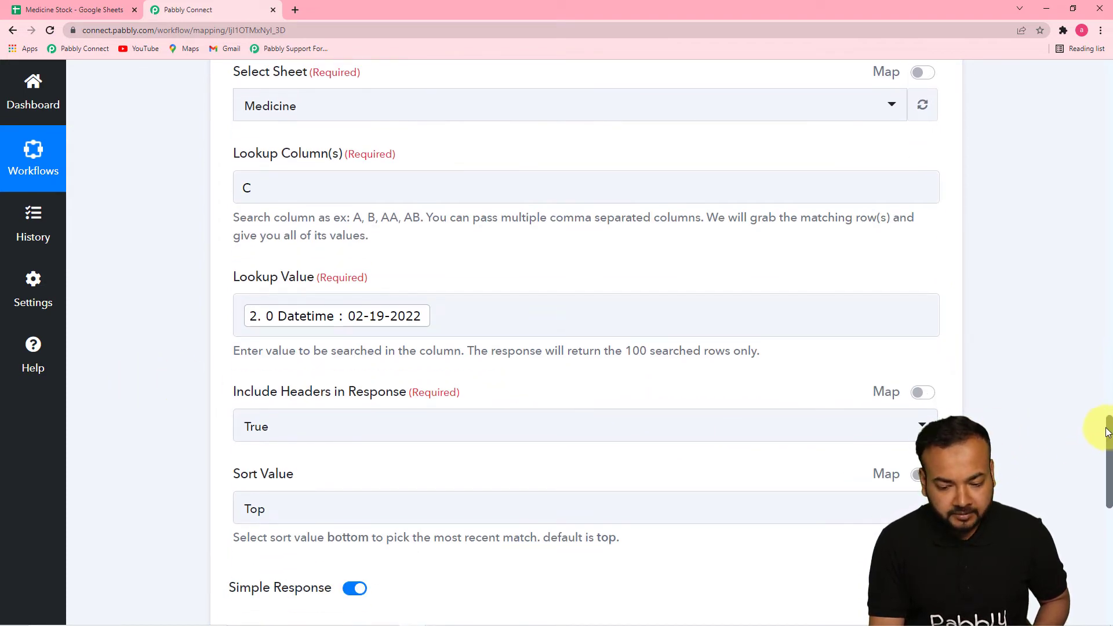
drag(1112, 428, 1110, 302)
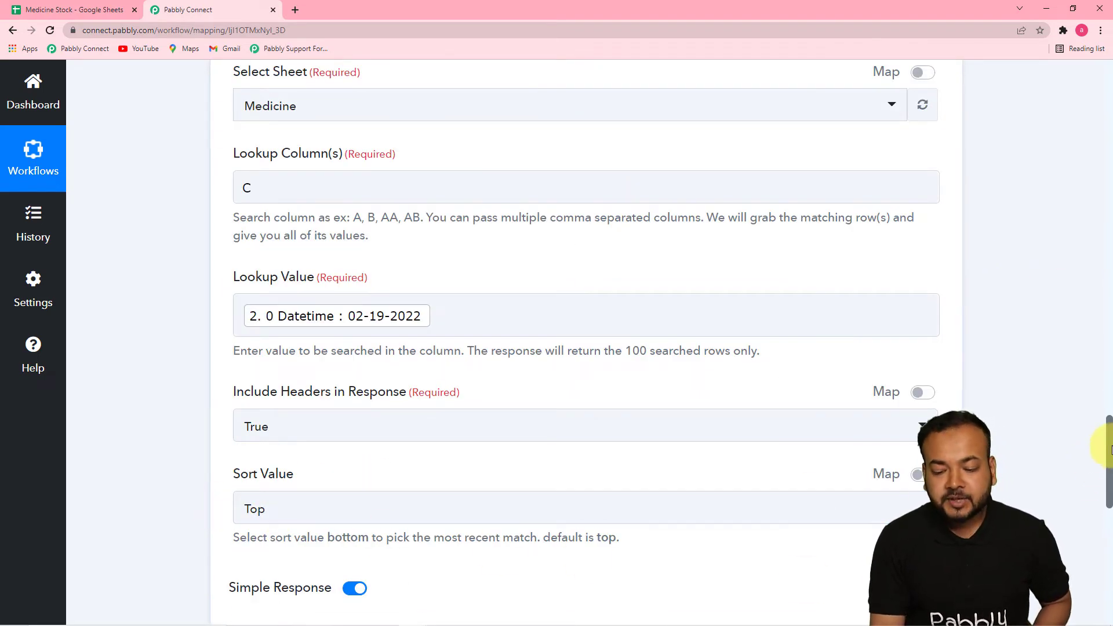
drag(1108, 450, 1096, 273)
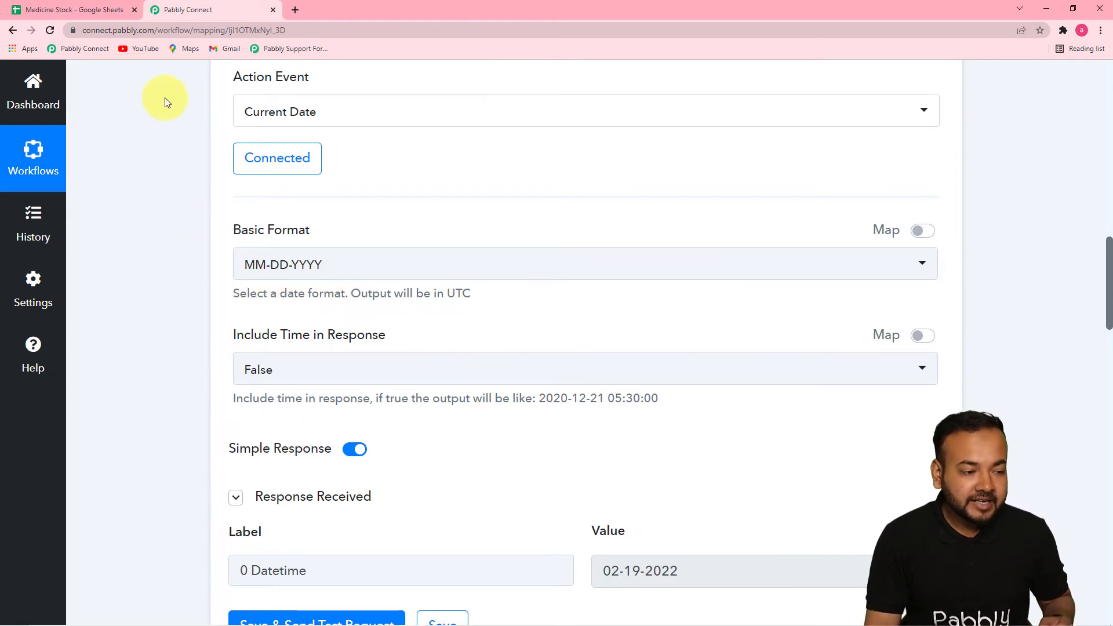
click(105, 13)
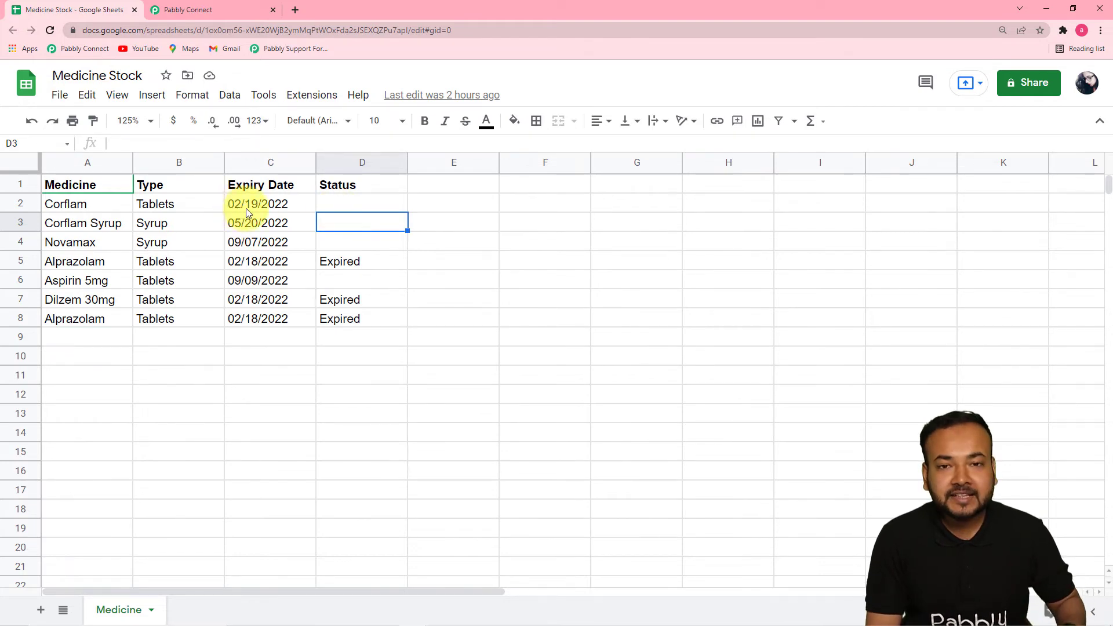
click(227, 9)
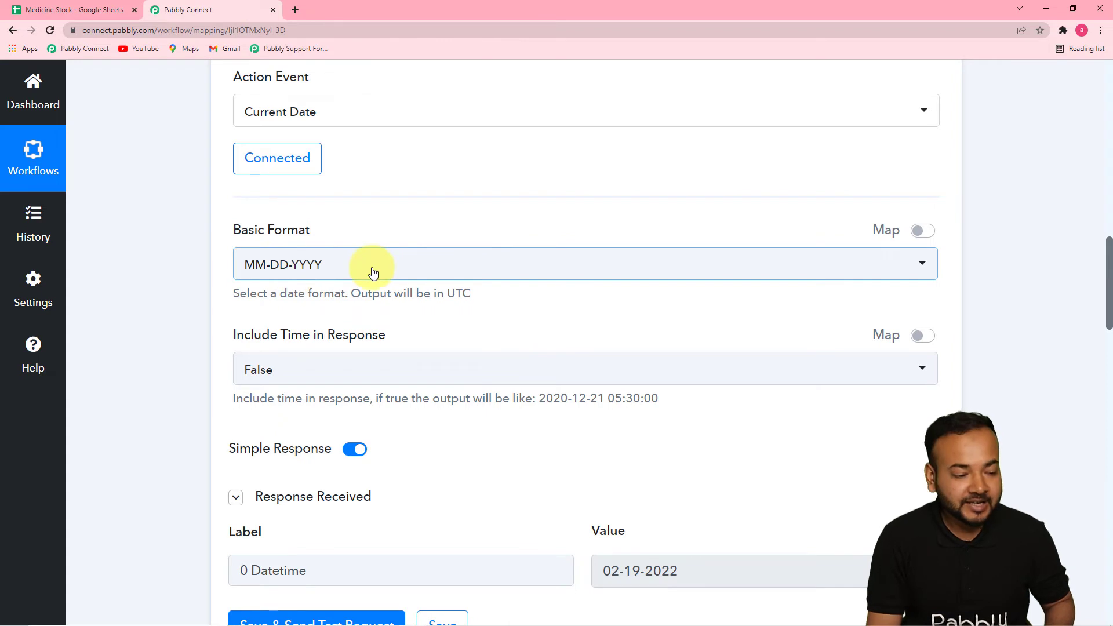
Set the Date/Time Formatter's Basic Format to MM/DD/YYYY, save it and send a test request
click(404, 279)
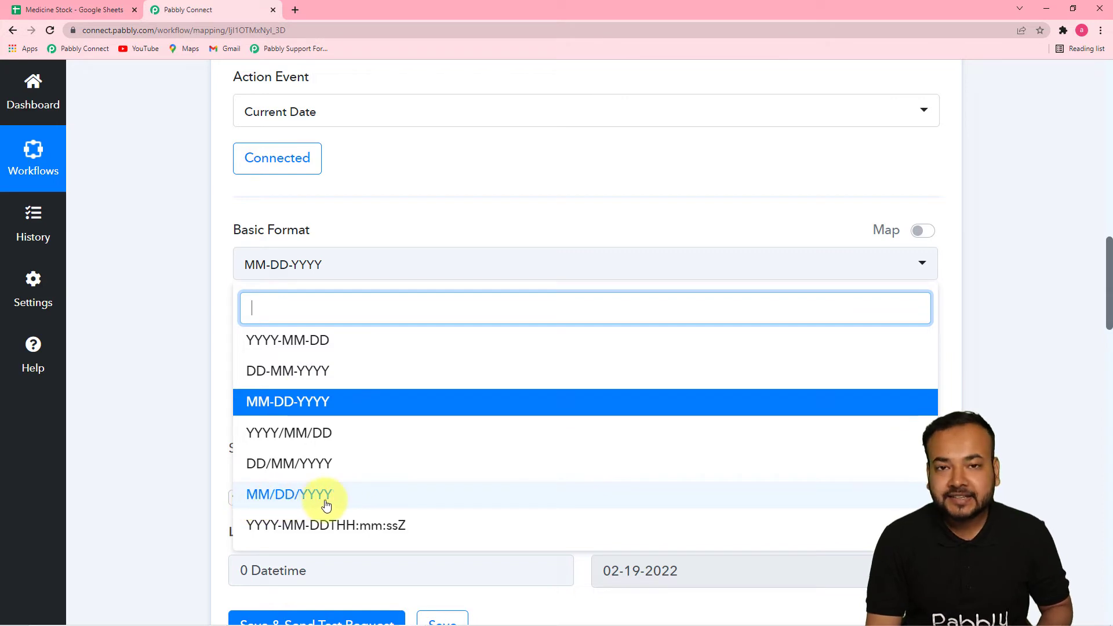
click(272, 502)
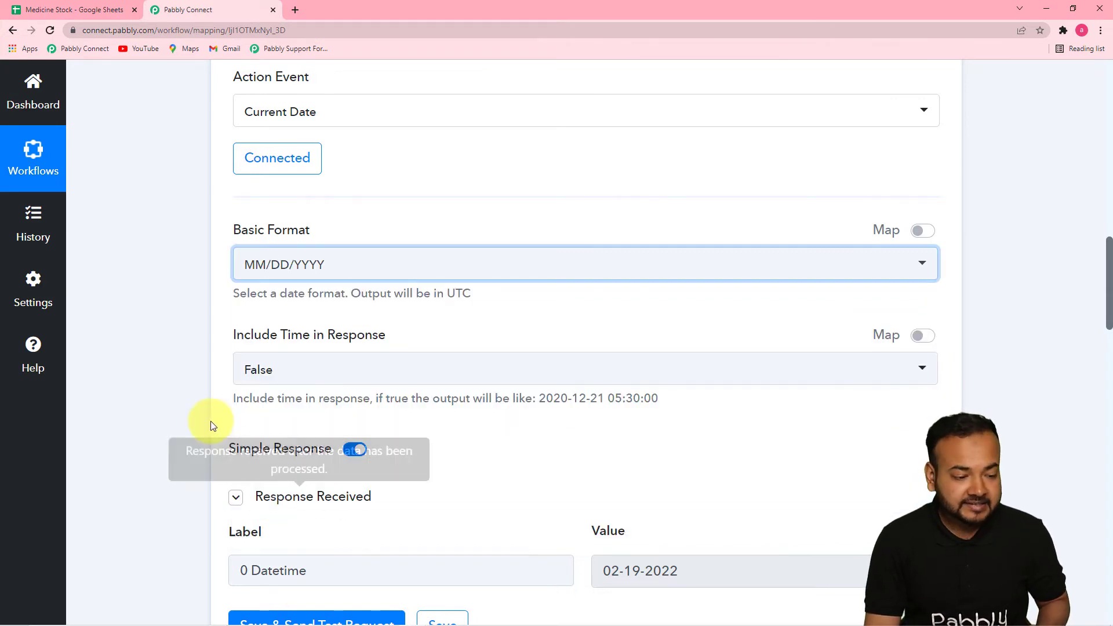
scroll(193, 379, down, 2)
scroll(193, 378, down, 2)
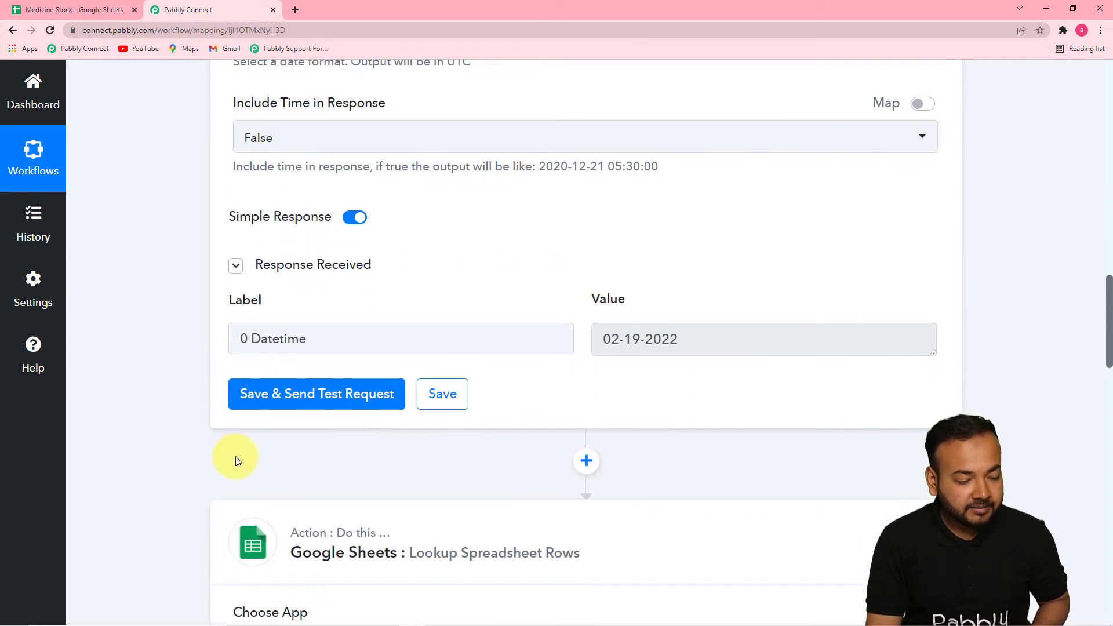
click(279, 397)
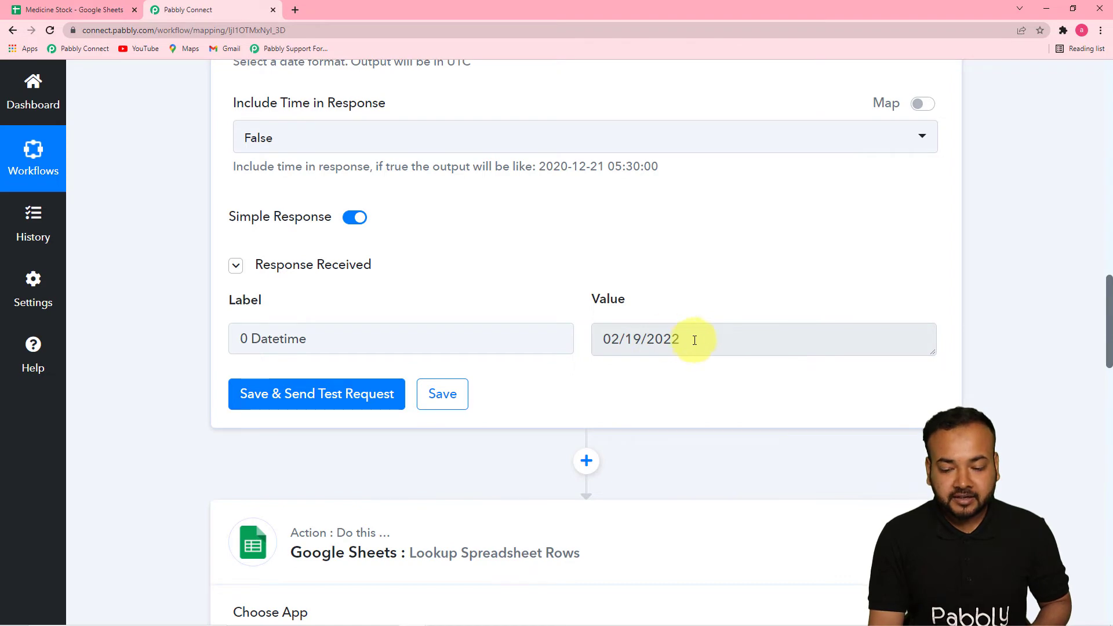
Clear the old mapping in the Google Sheets Lookup Value and remap it to the formatter's slash-formatted Datetime
drag(1109, 297, 1106, 434)
click(515, 323)
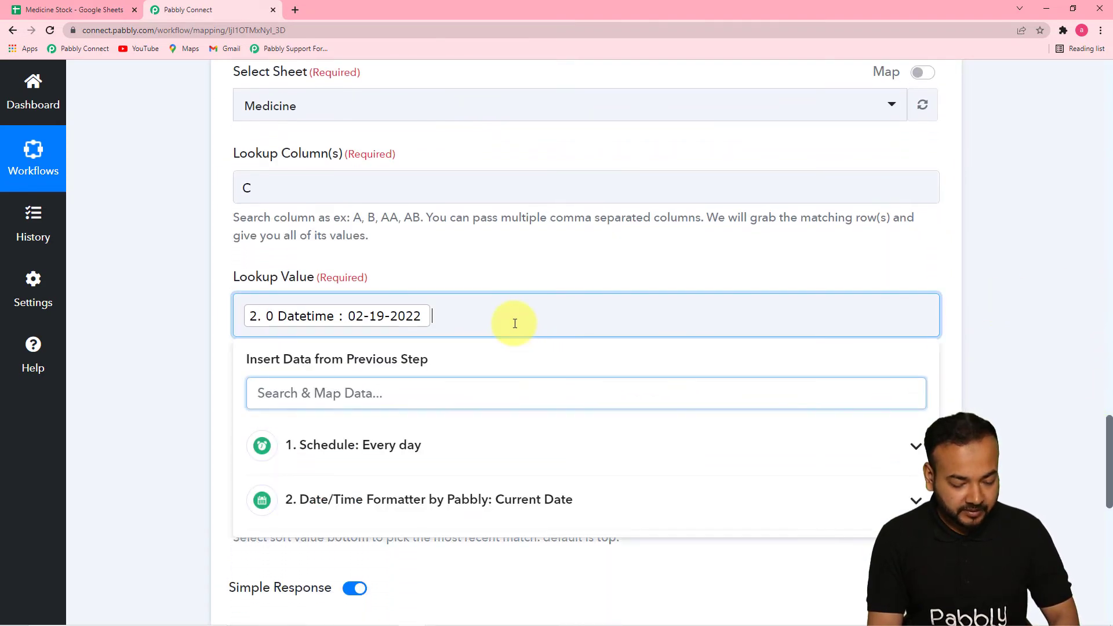
key(BackSpace)
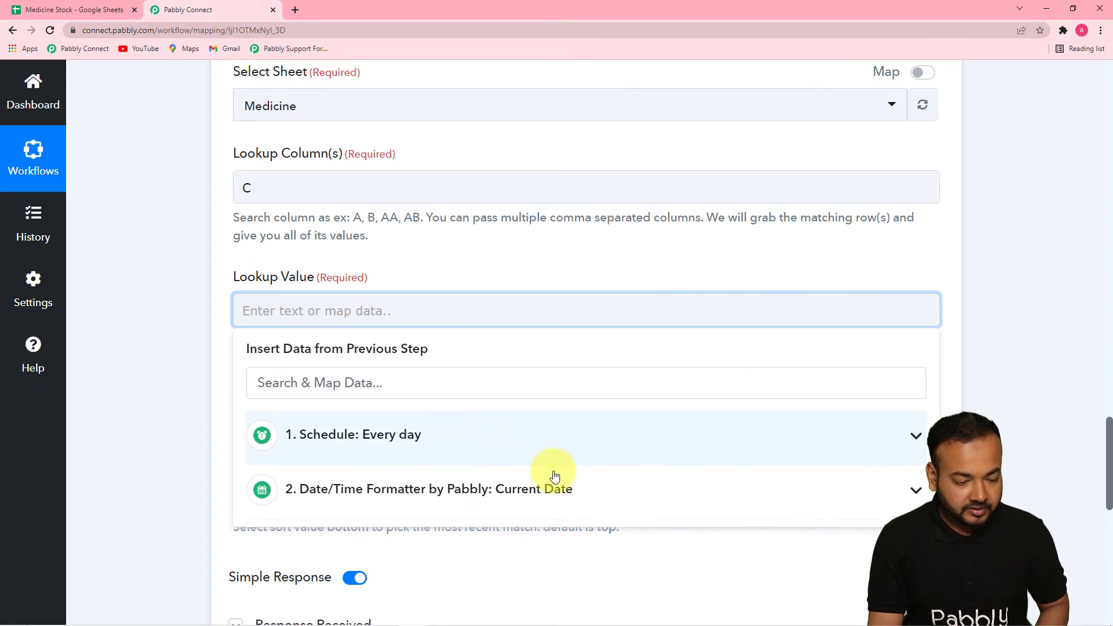
scroll(1105, 406, down, 3)
click(684, 353)
click(505, 392)
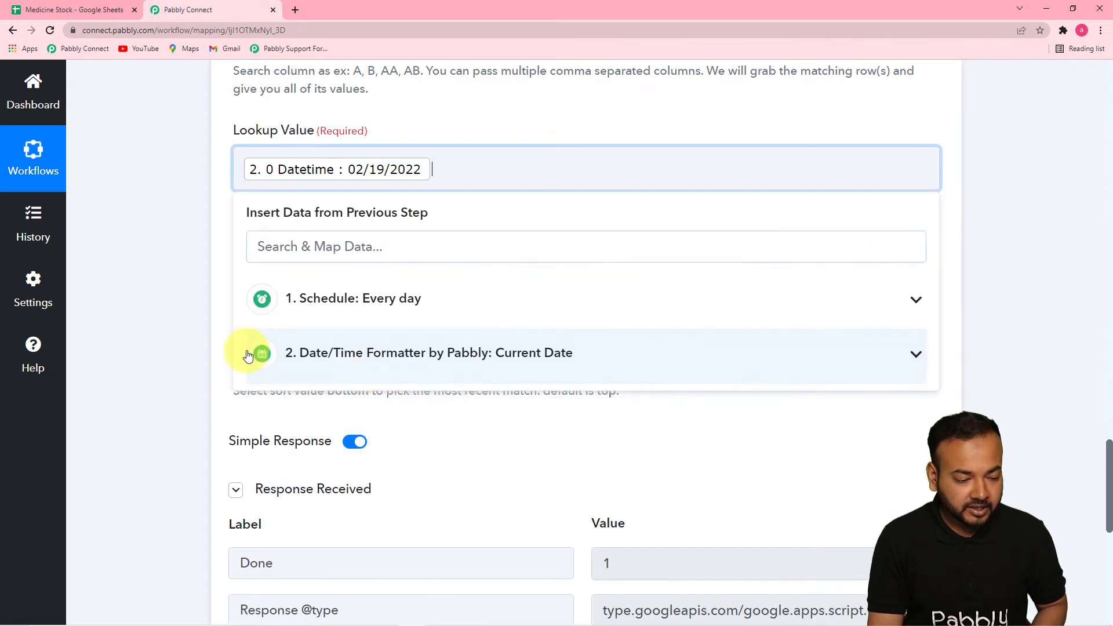
Save the Google Sheets lookup, send a test request, and compare the returned row with the Medicine sheet
click(169, 335)
scroll(169, 335, down, 1)
scroll(169, 336, up, 1)
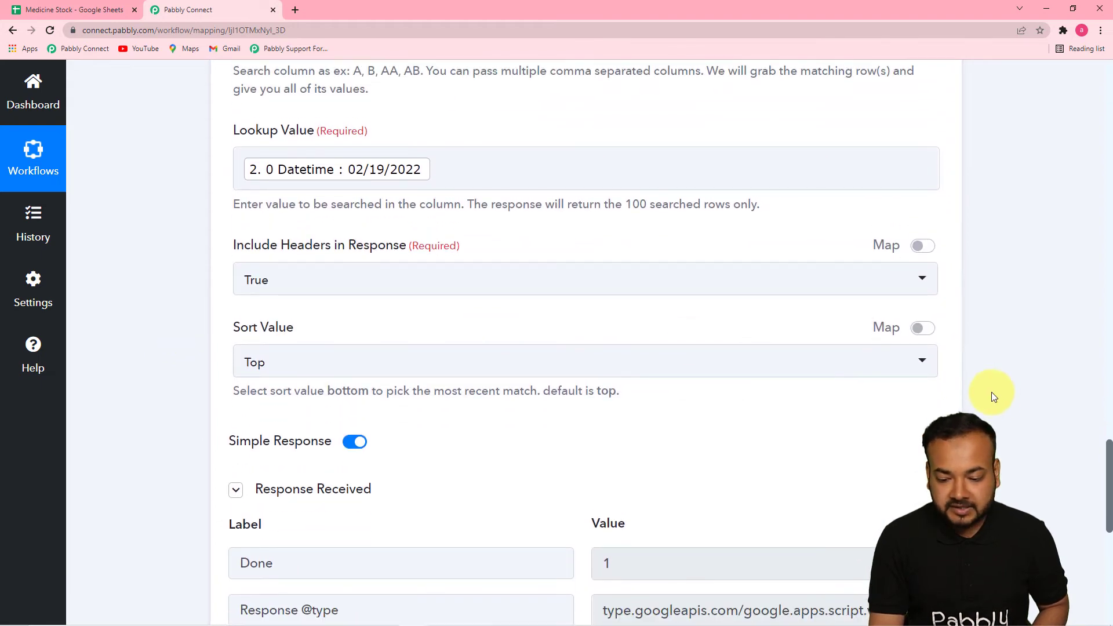
scroll(1107, 447, down, 5)
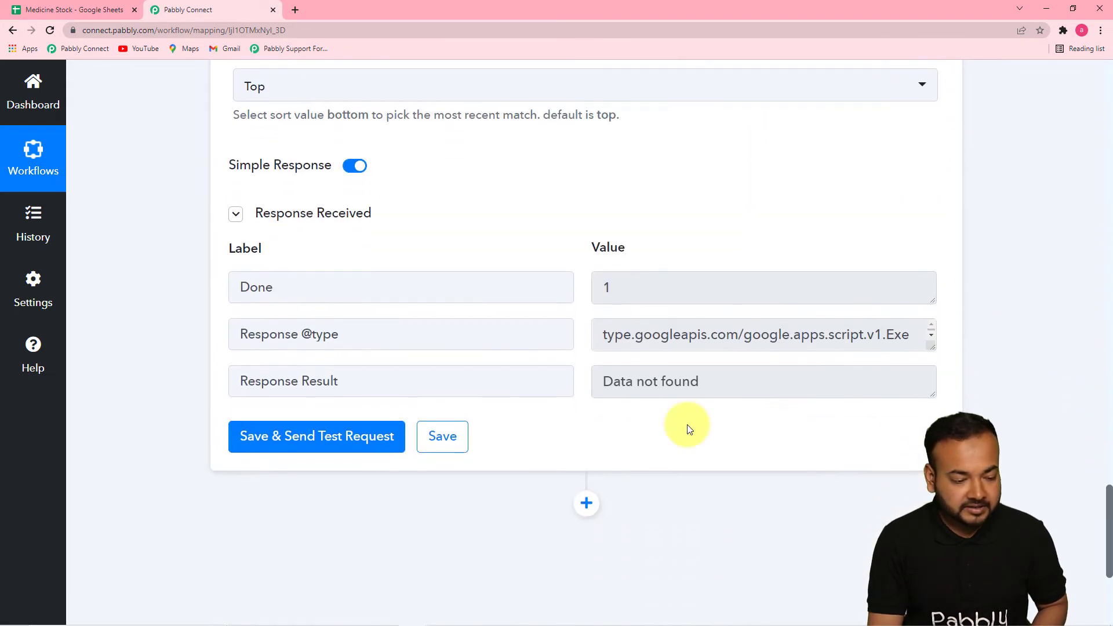
click(338, 435)
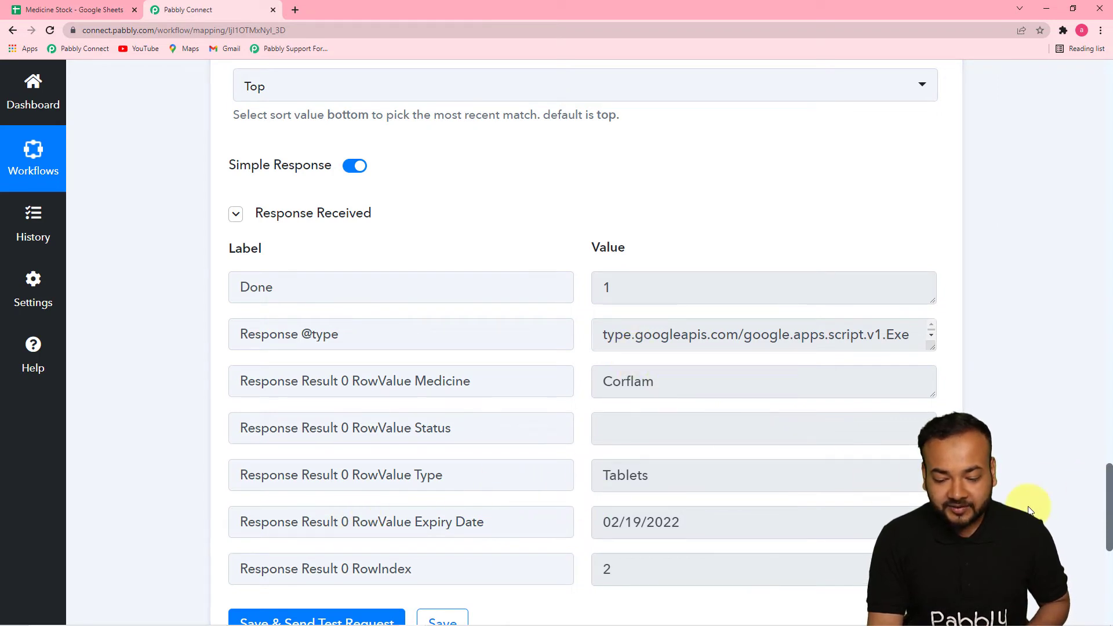
scroll(1107, 476, down, 3)
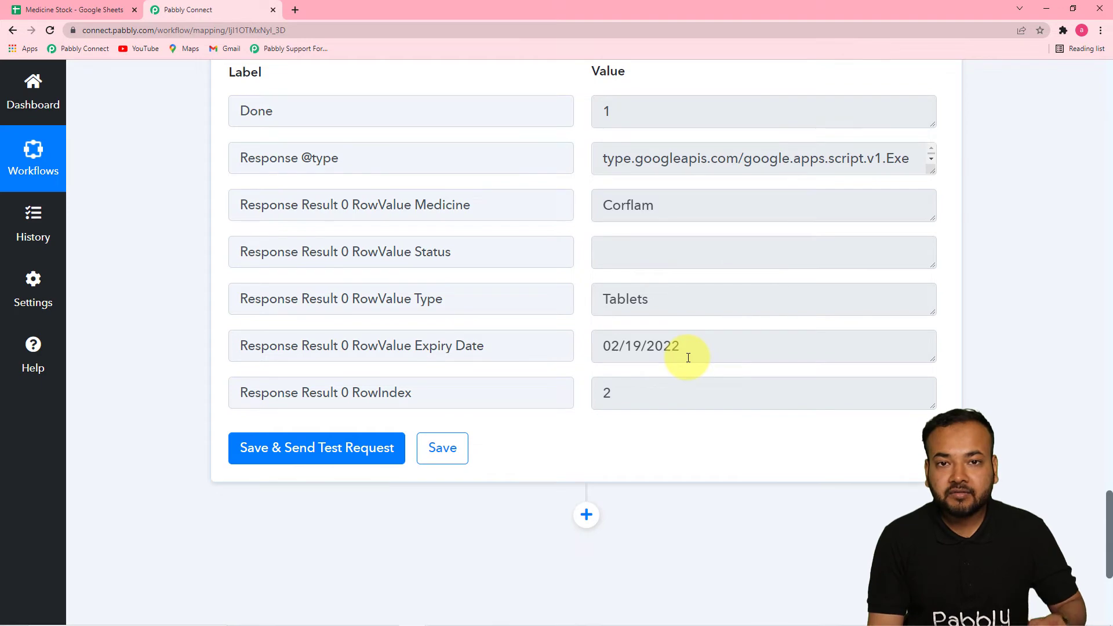
click(87, 10)
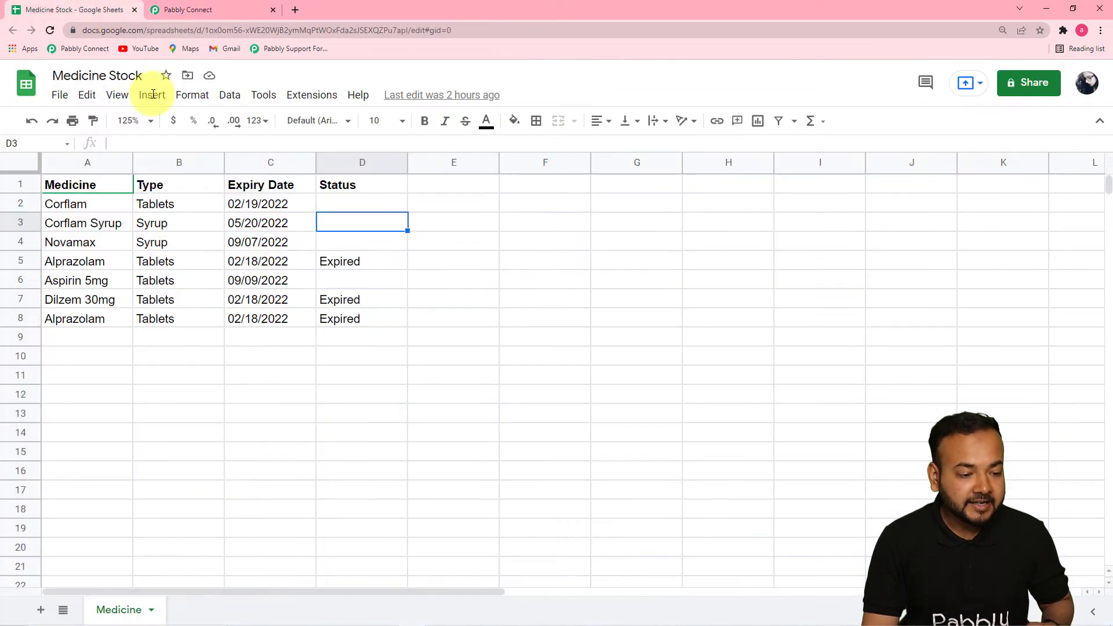
click(198, 9)
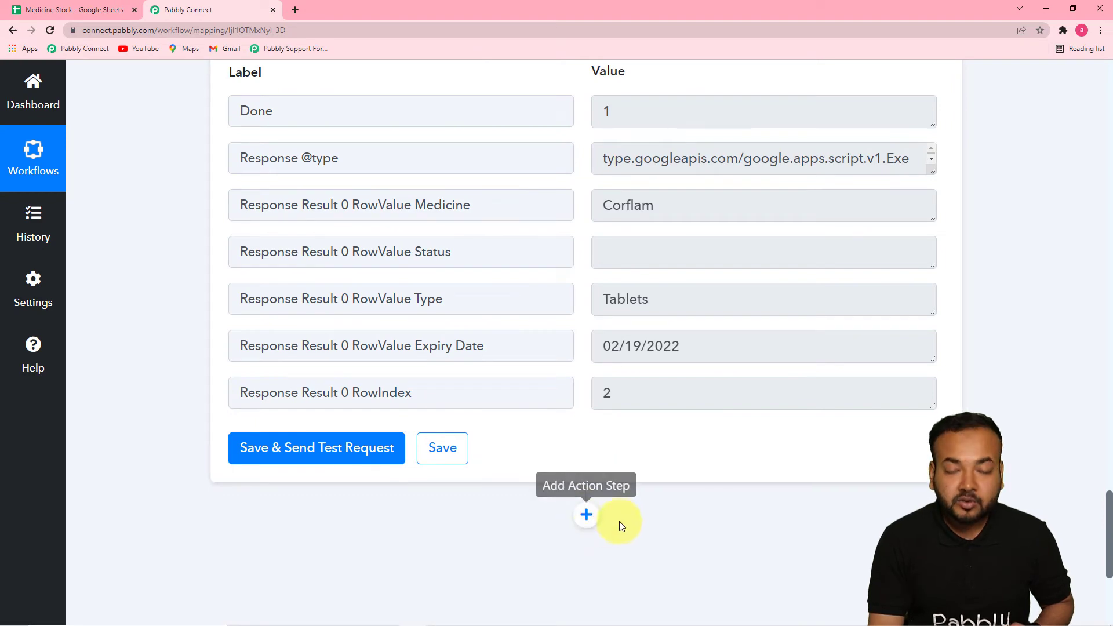
Add an action step after the lookup and choose Iterator by Pabbly as its app
click(587, 516)
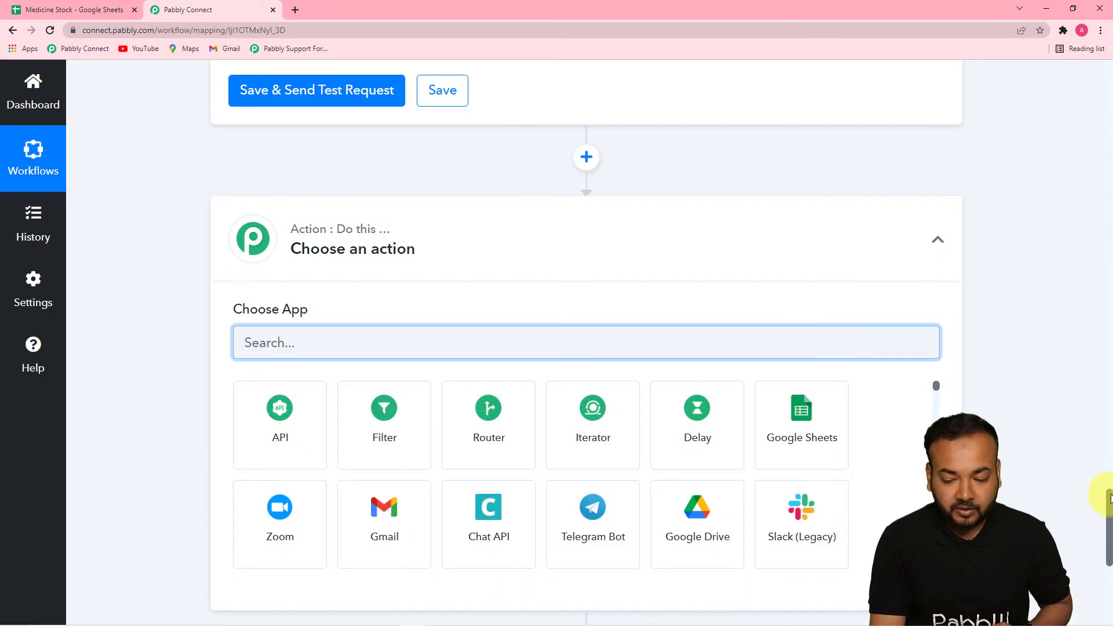
drag(1110, 498, 1110, 519)
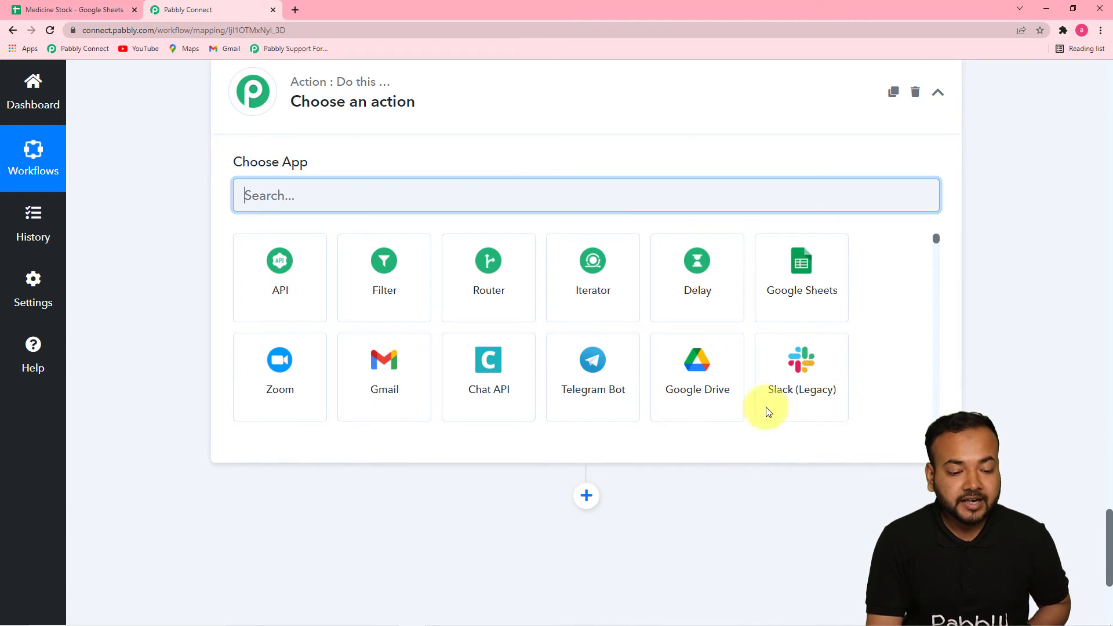
click(575, 292)
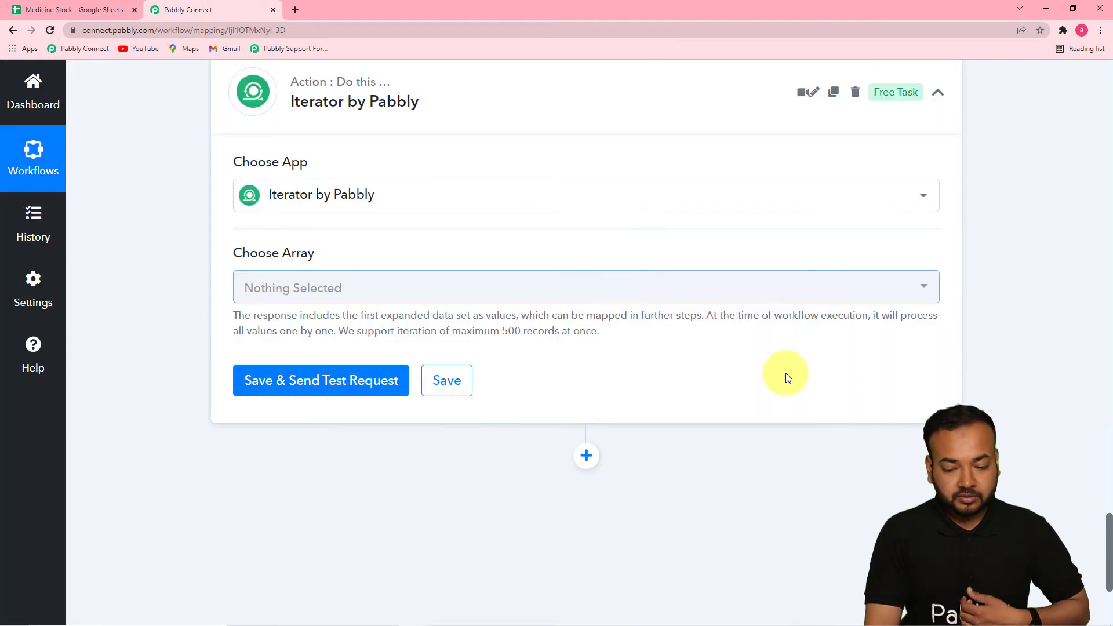
Turn off Simple Response in the Google Sheets lookup, resend the test request, and enlarge the Response Result value to read it
drag(1108, 525, 1109, 413)
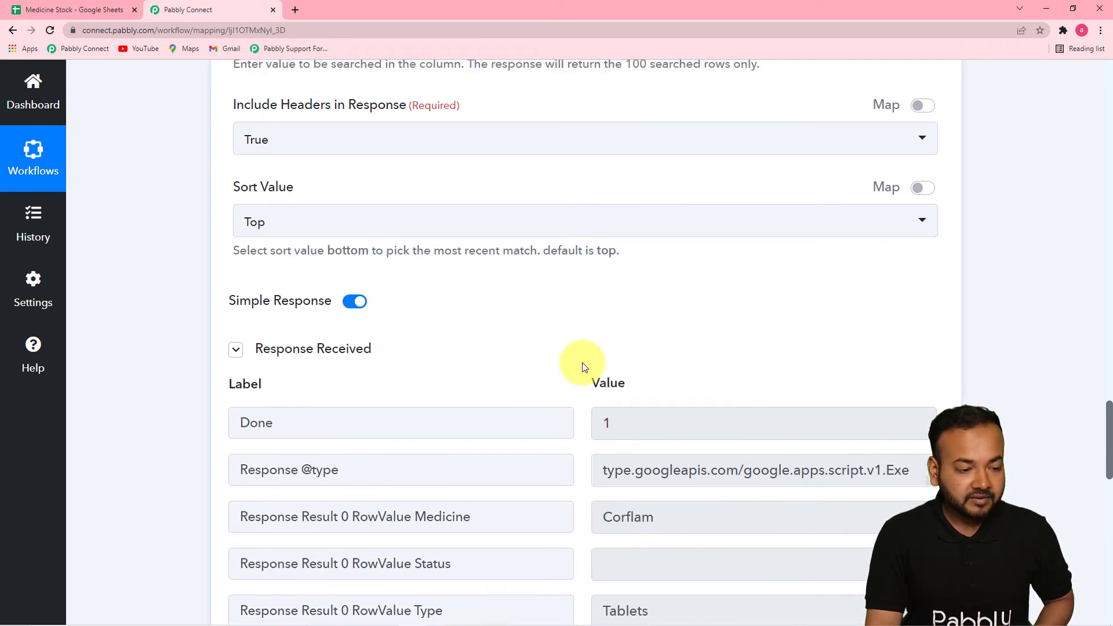
scroll(583, 366, up, 1)
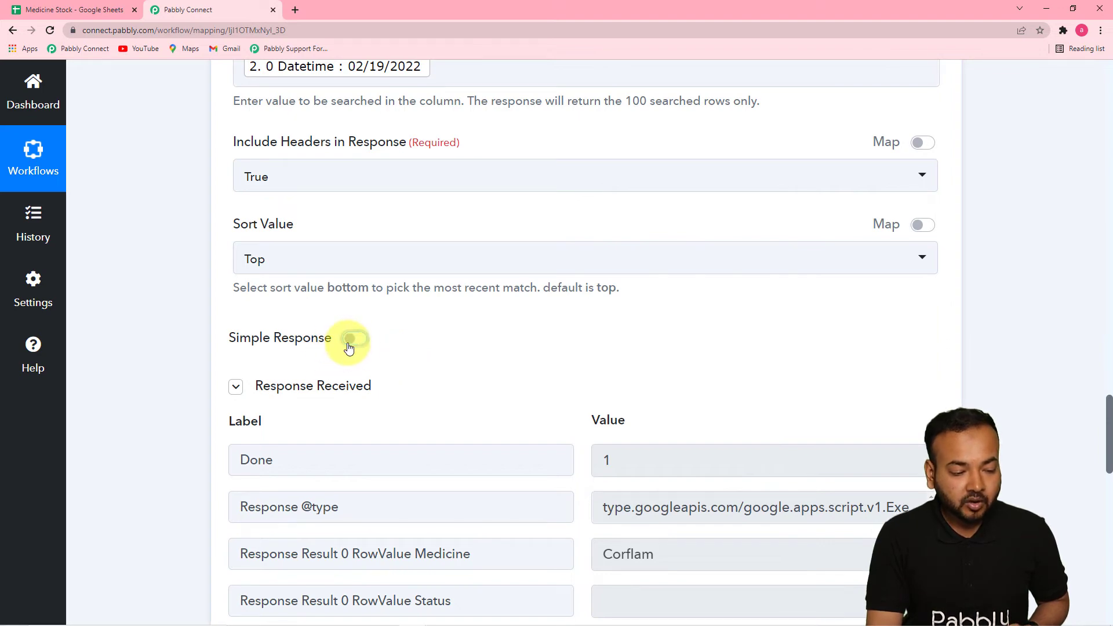
drag(1108, 406, 1108, 450)
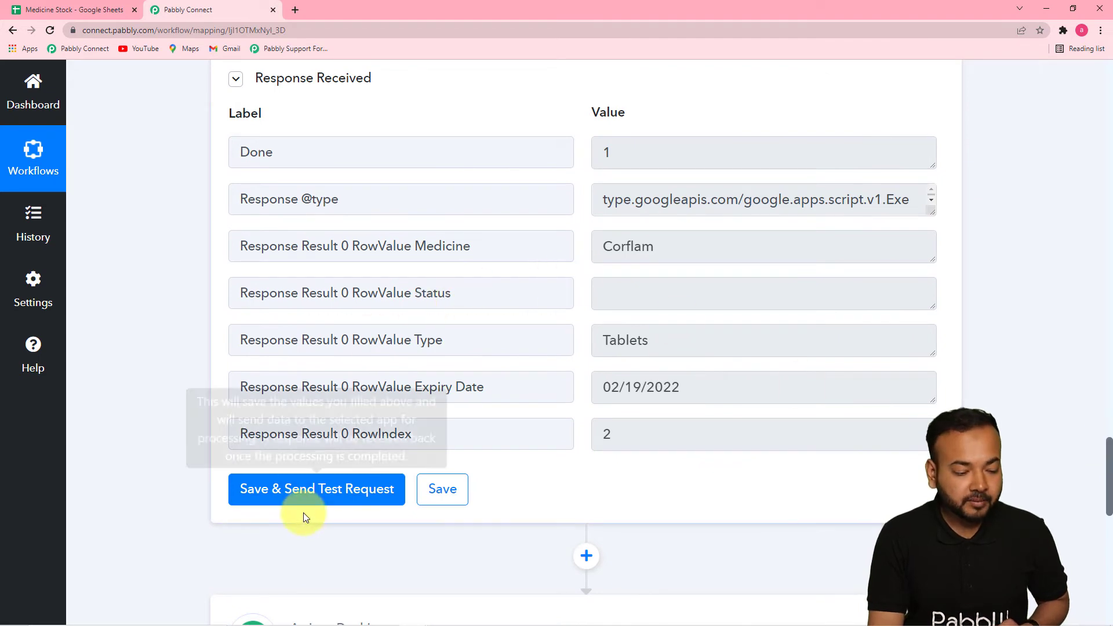
click(299, 496)
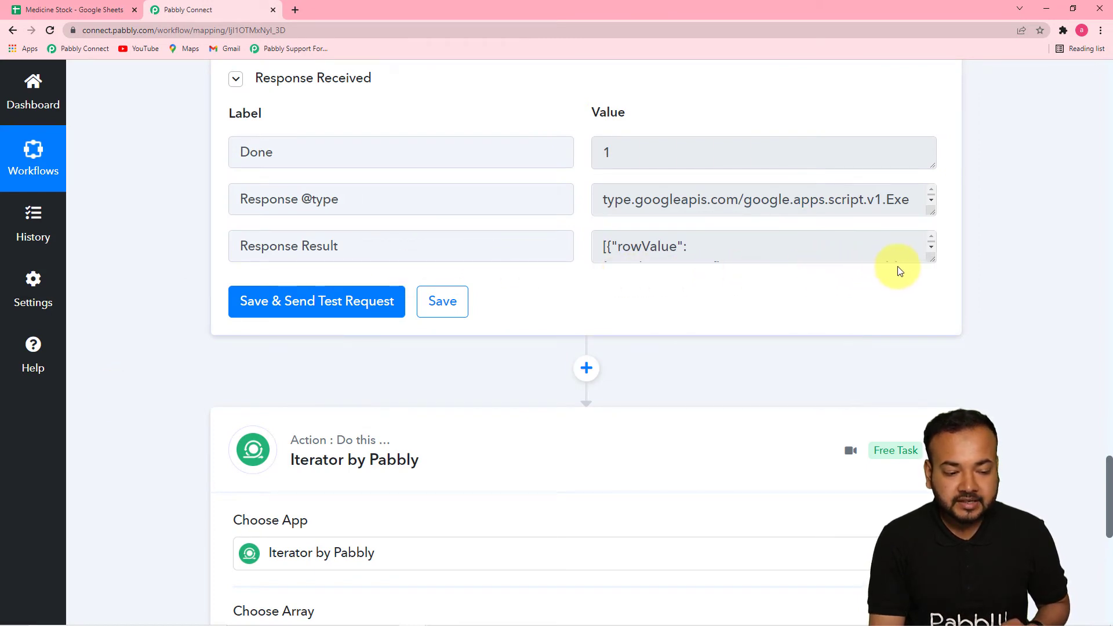
drag(932, 259, 942, 387)
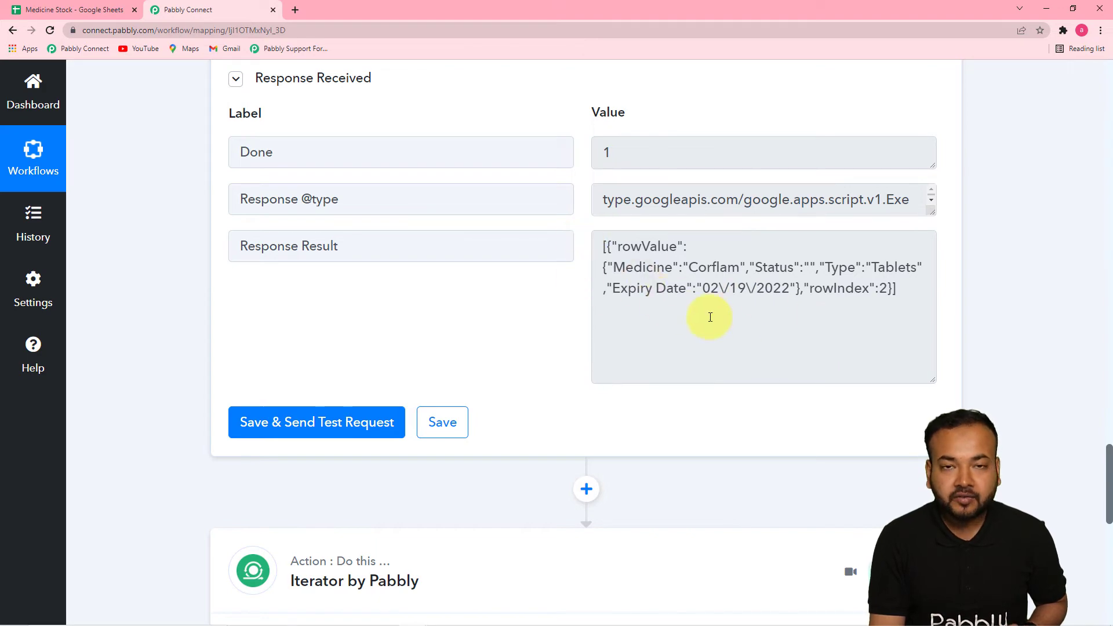
Reselect Iterator by Pabbly as the iterator step's app to refresh its available arrays
drag(1109, 450, 1106, 510)
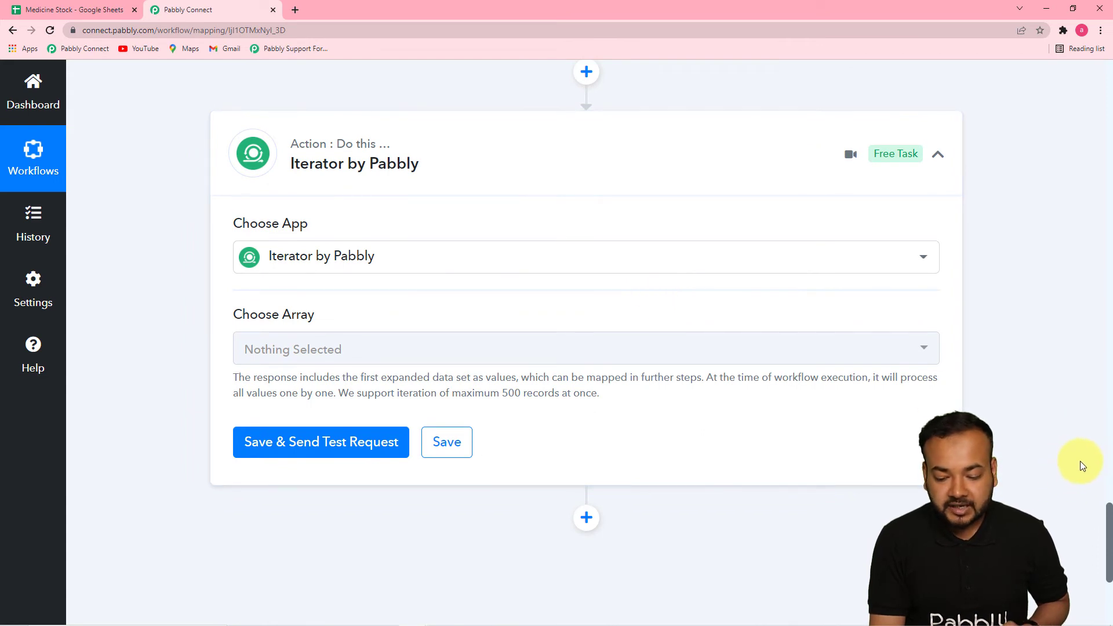
click(487, 349)
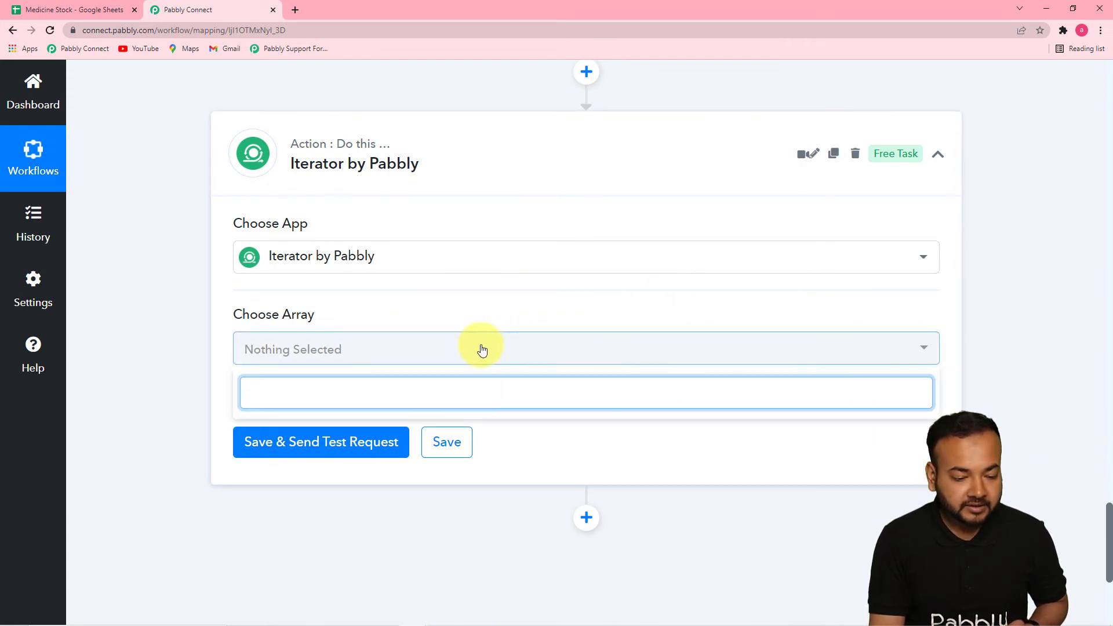
click(376, 266)
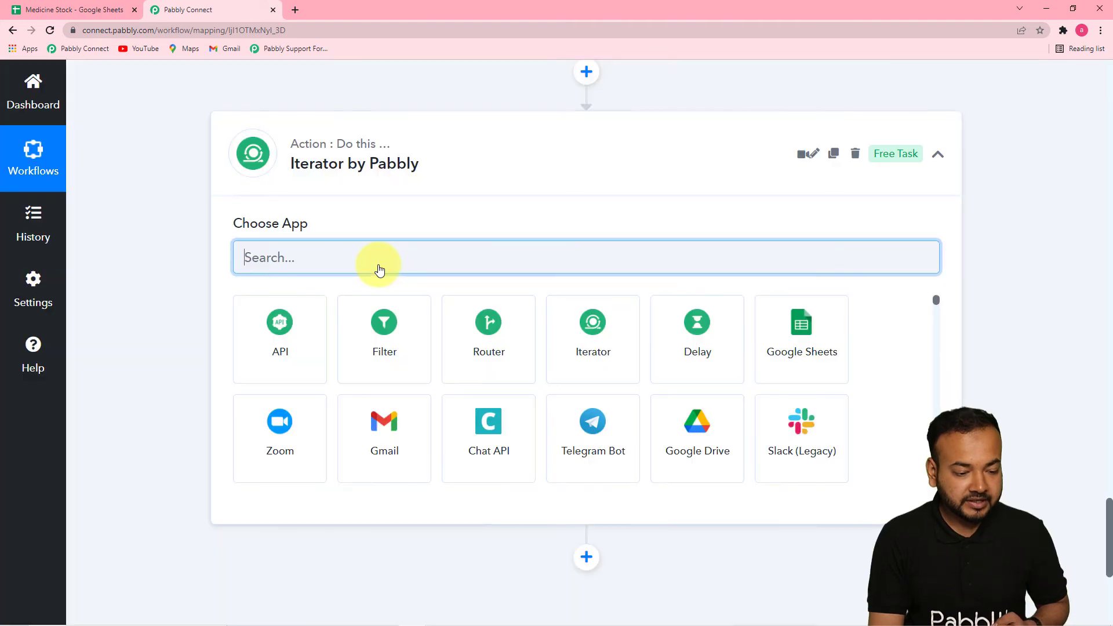
click(574, 364)
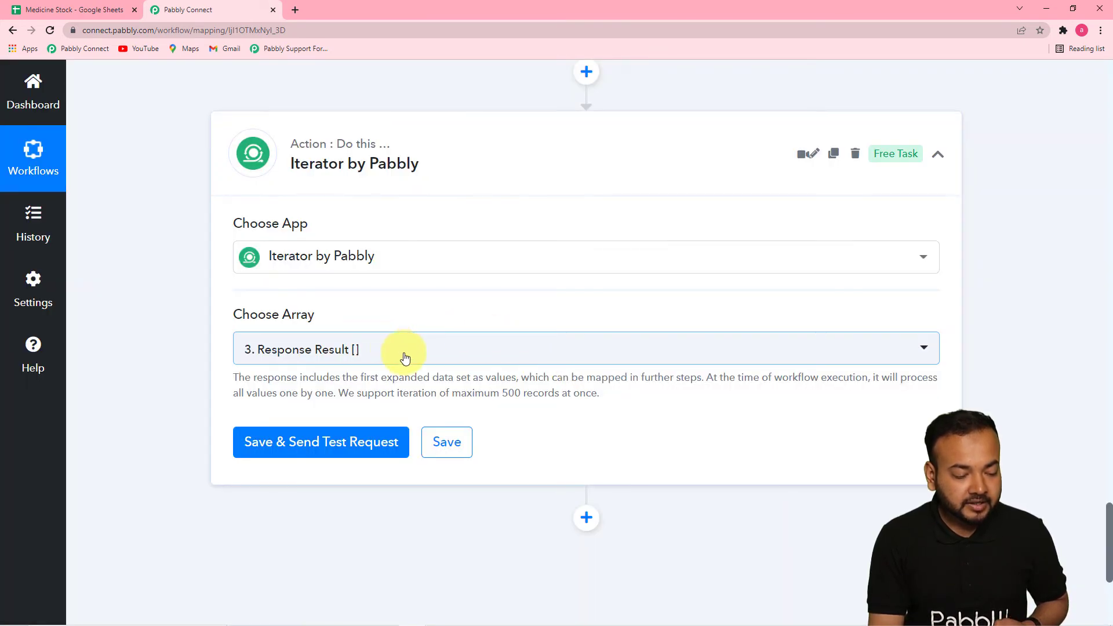
Choose 3. Response Result [] as the iterator's array, then save the step and send a test request
click(405, 355)
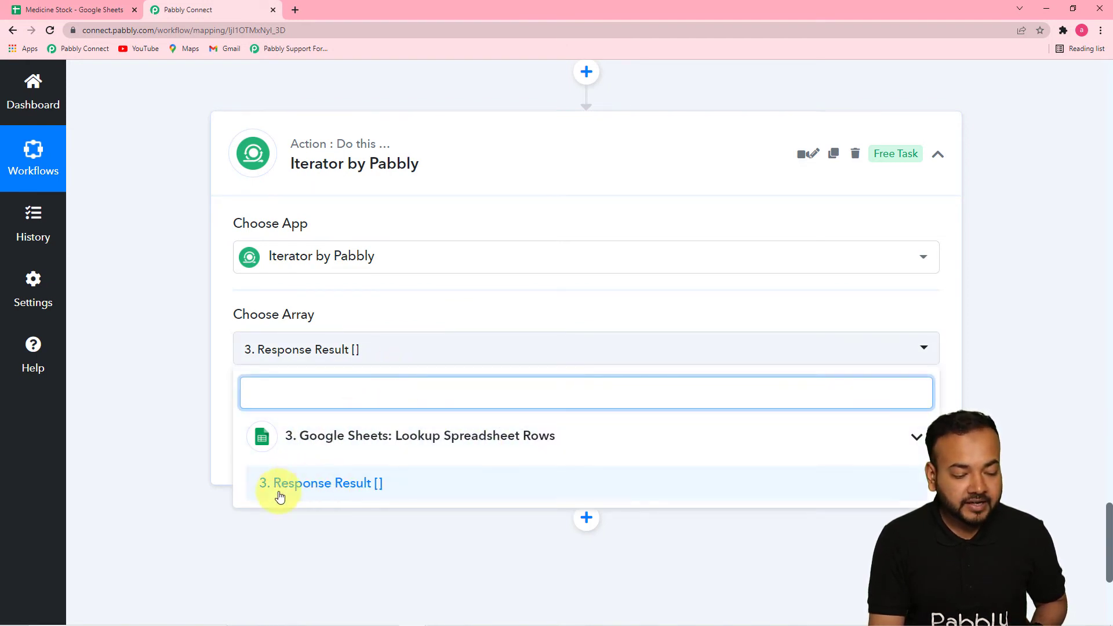
click(423, 493)
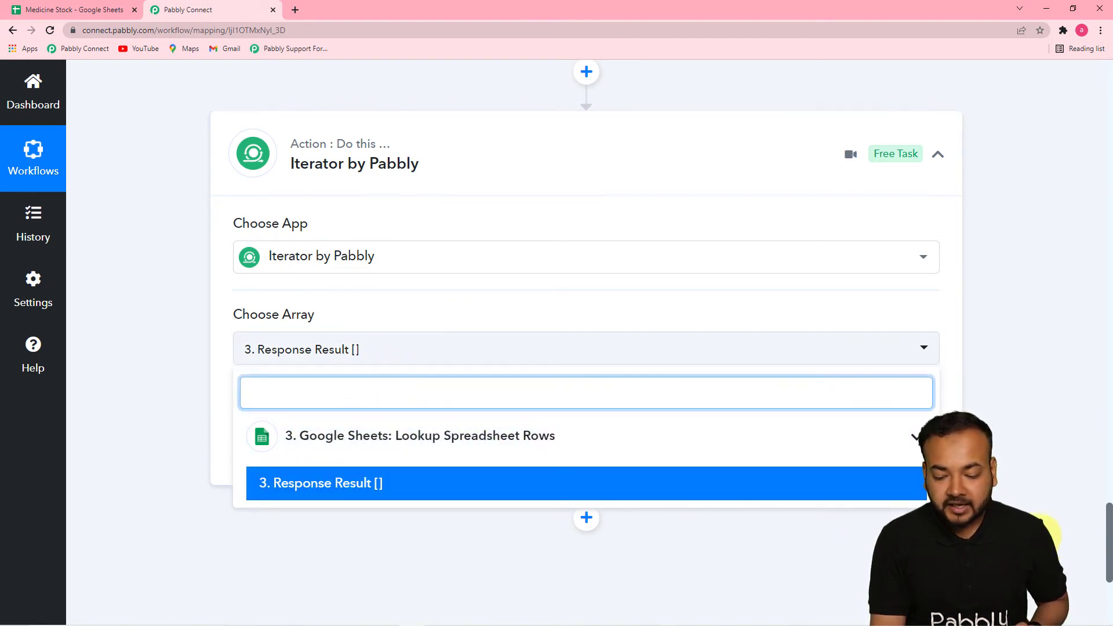
scroll(1056, 550, down, 1)
scroll(1056, 549, up, 1)
drag(1108, 576, 1111, 497)
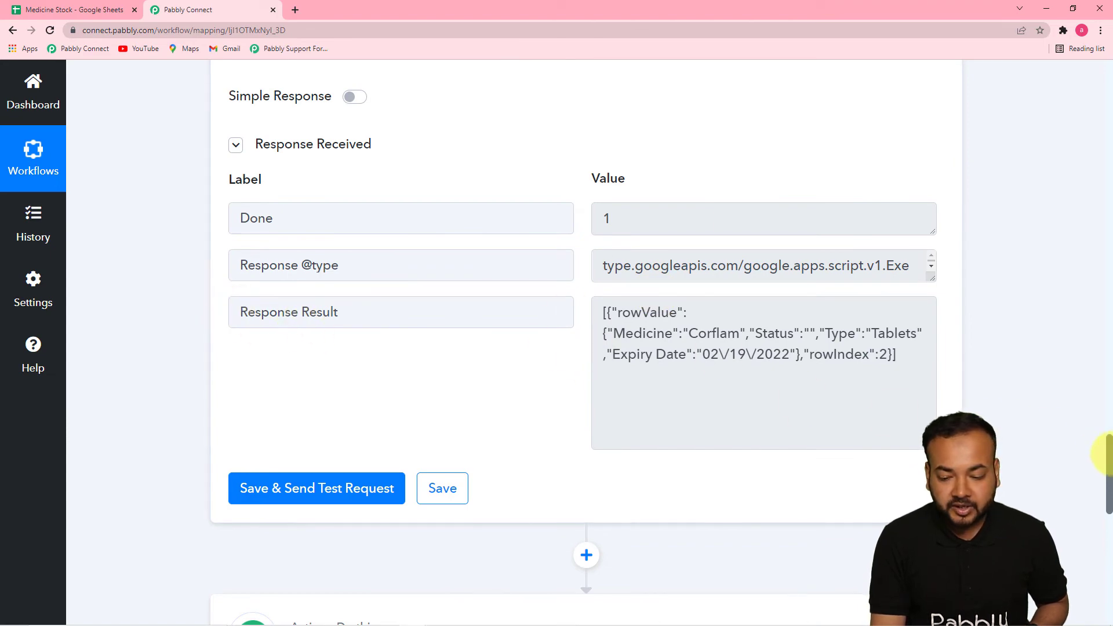
drag(1109, 455, 1109, 533)
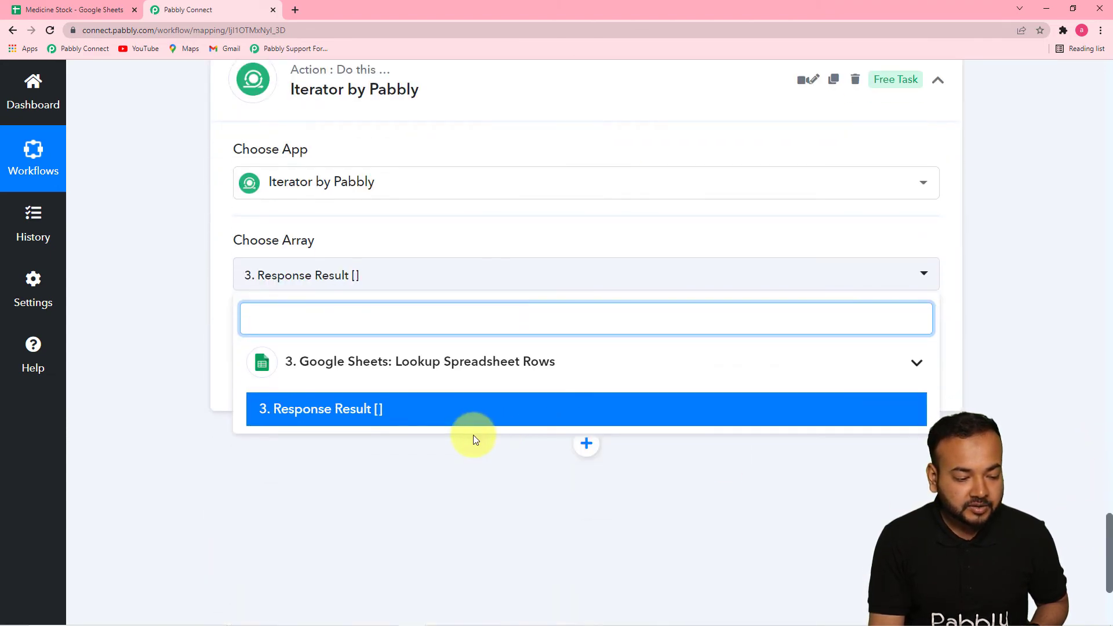
click(315, 414)
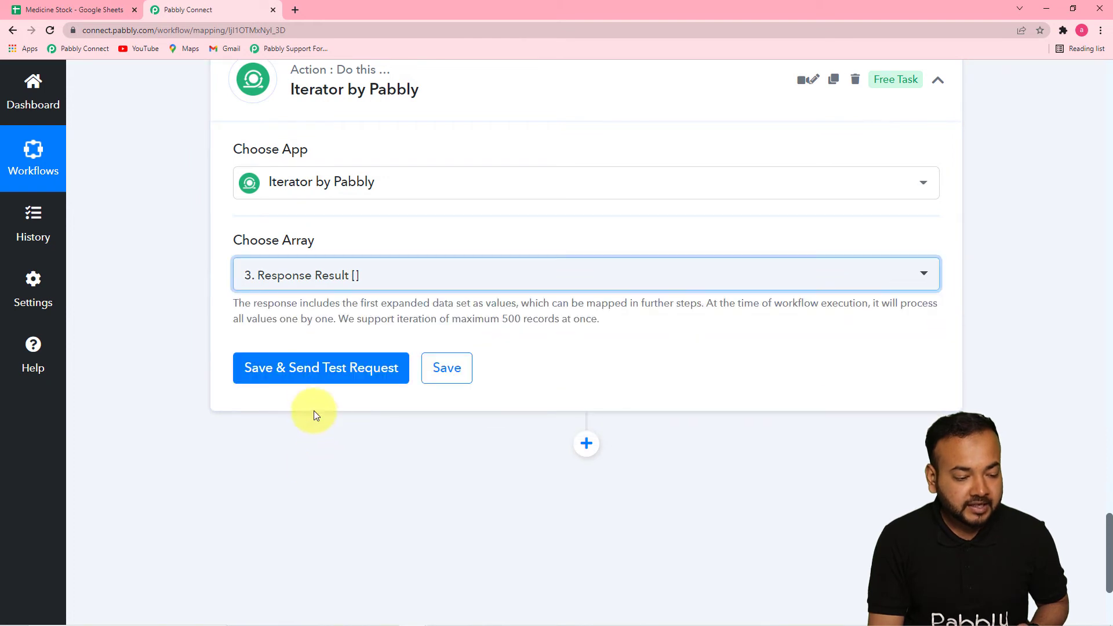
click(306, 368)
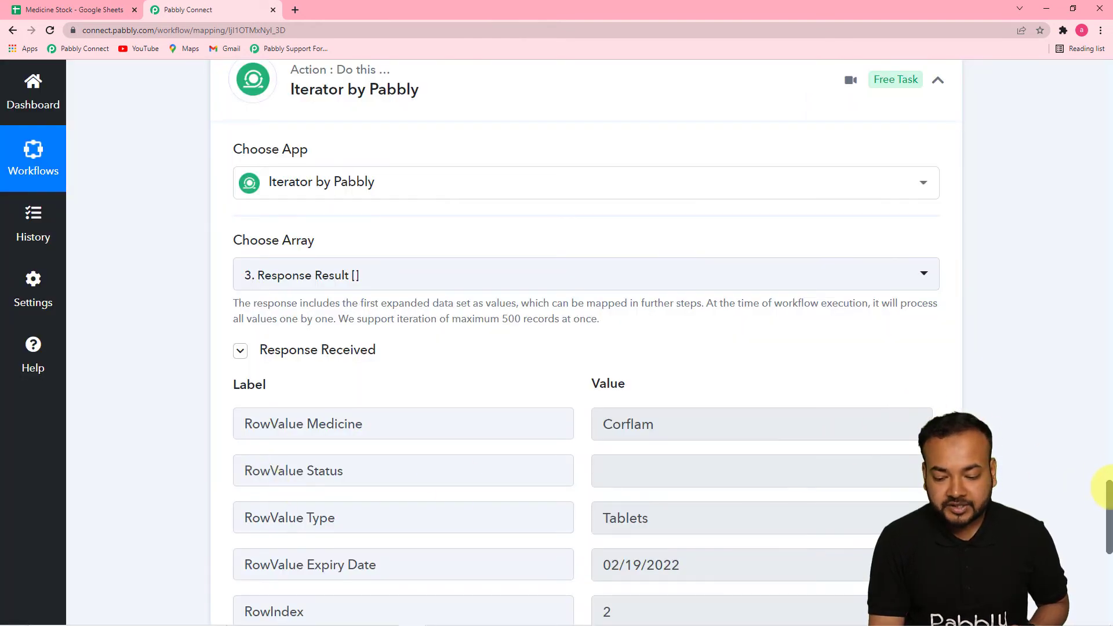
Review the iterator's response fields and compare them with the expiry dates and Status column in the Medicine sheet
drag(1107, 487, 1109, 523)
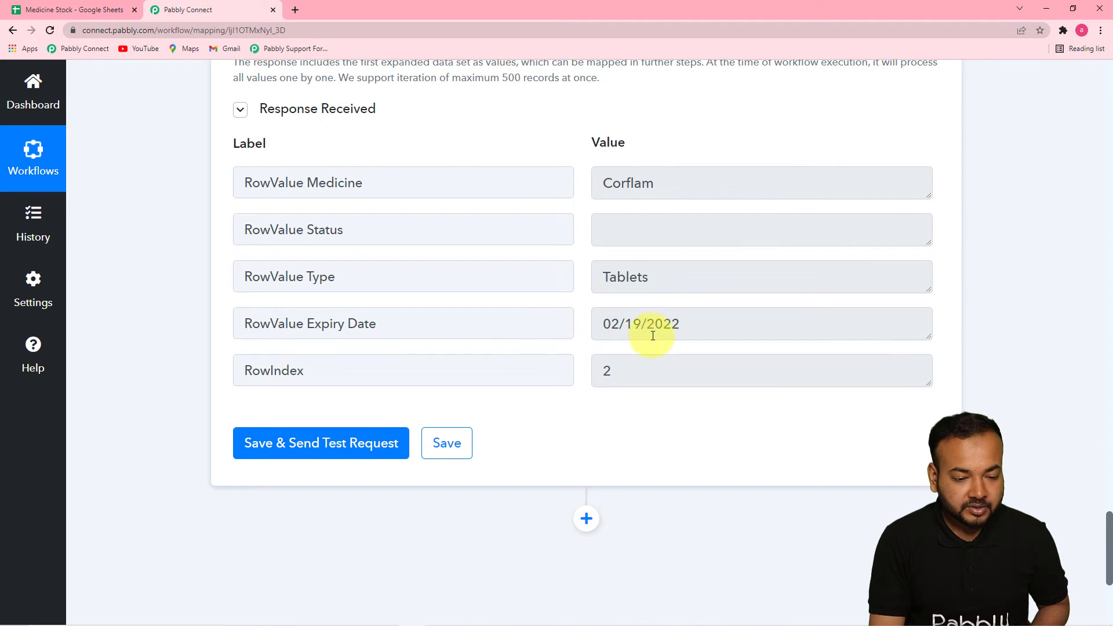
click(68, 9)
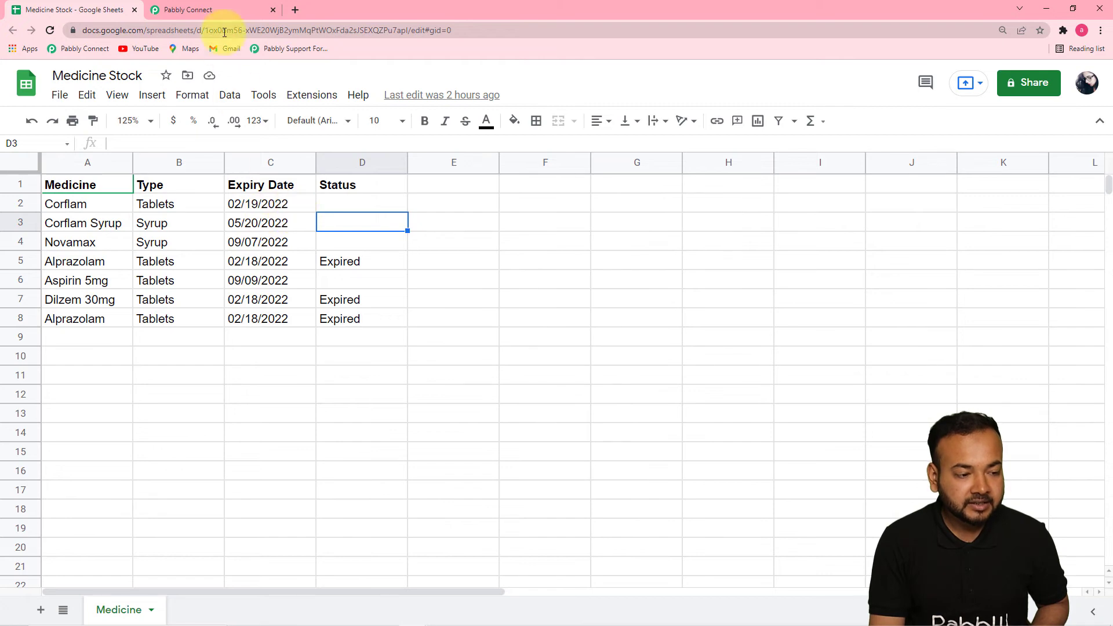
click(223, 9)
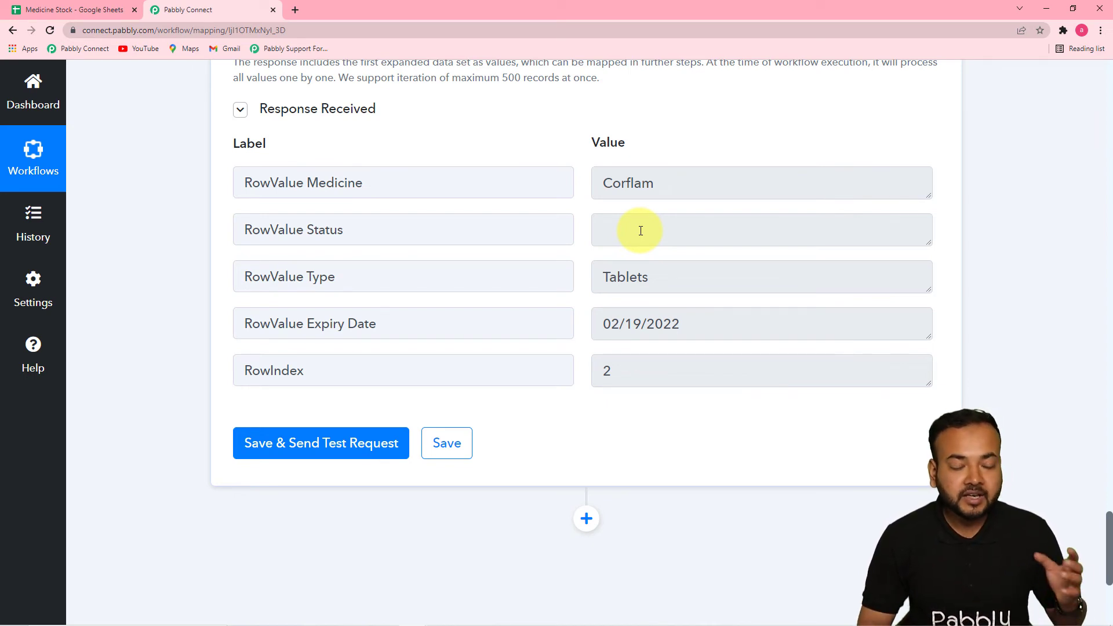
click(99, 17)
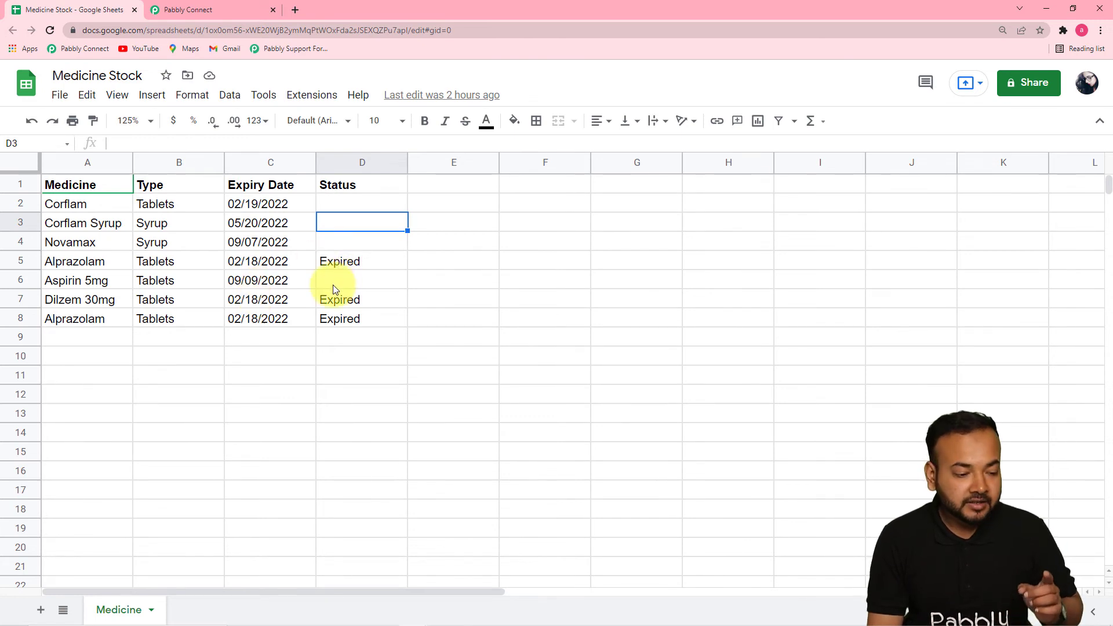
click(231, 9)
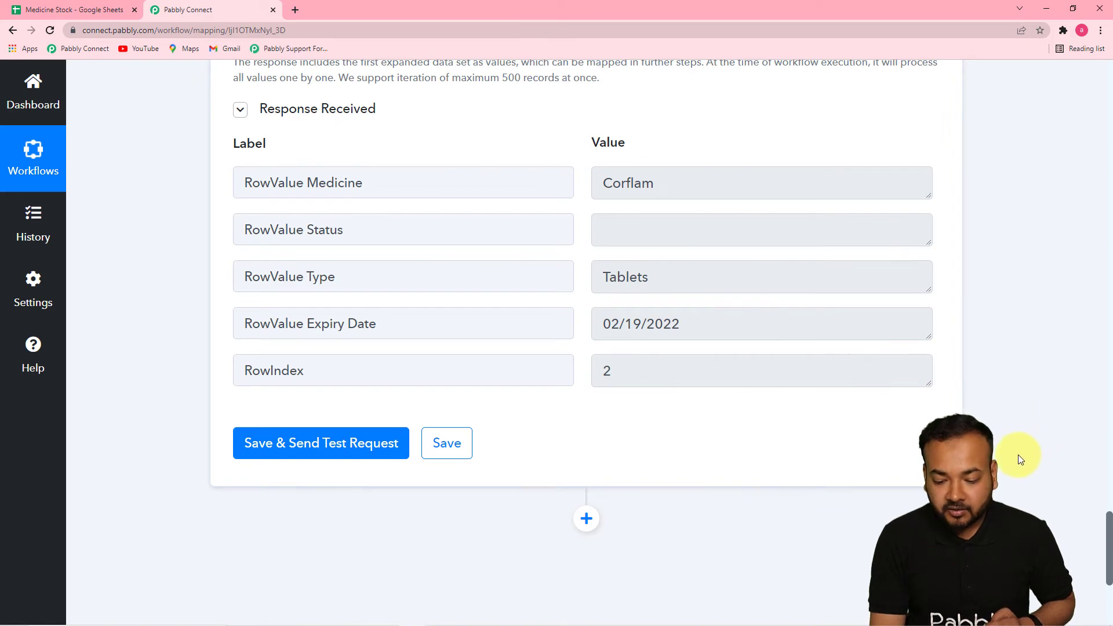
drag(1111, 528, 1107, 583)
click(74, 11)
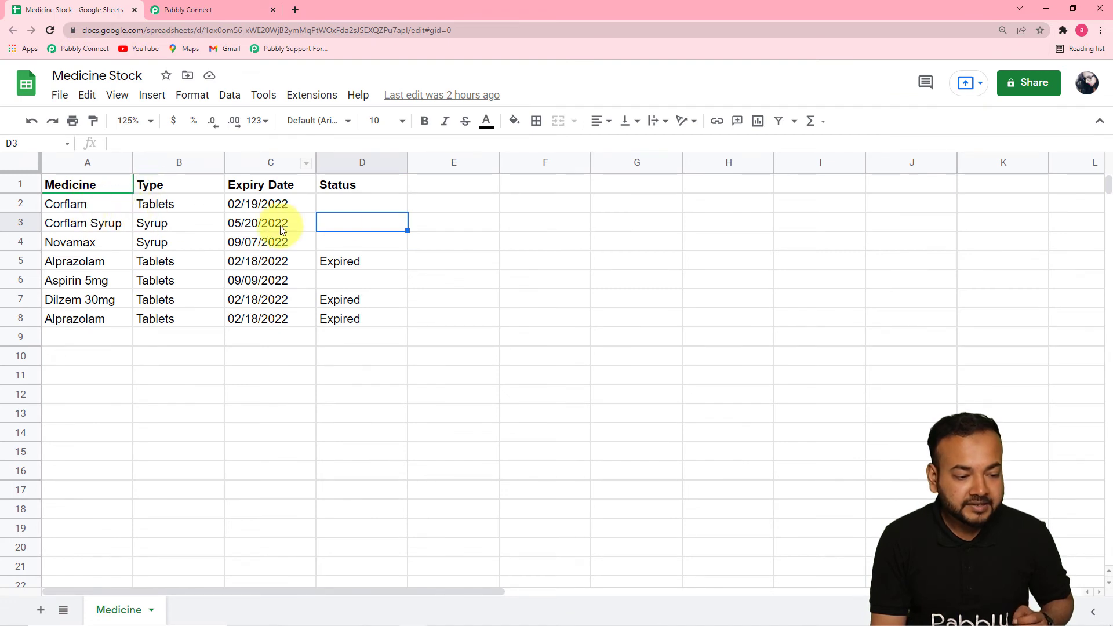
click(211, 14)
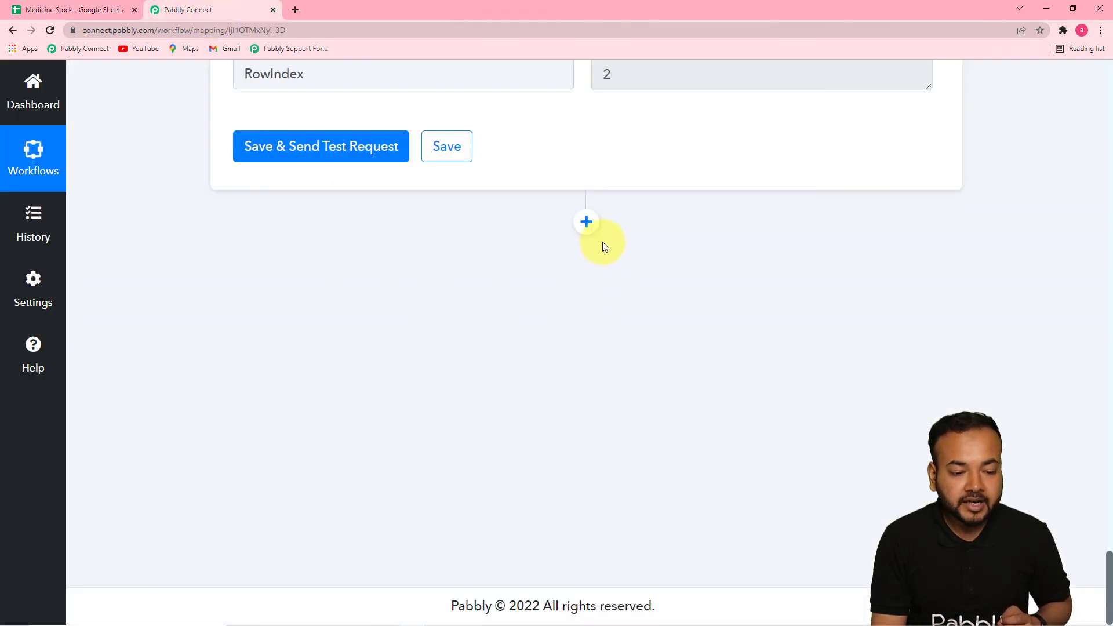
Add a Google Sheets action with the Update Row event after the iterator and connect it through the existing Google Sheets #258 connection
click(587, 221)
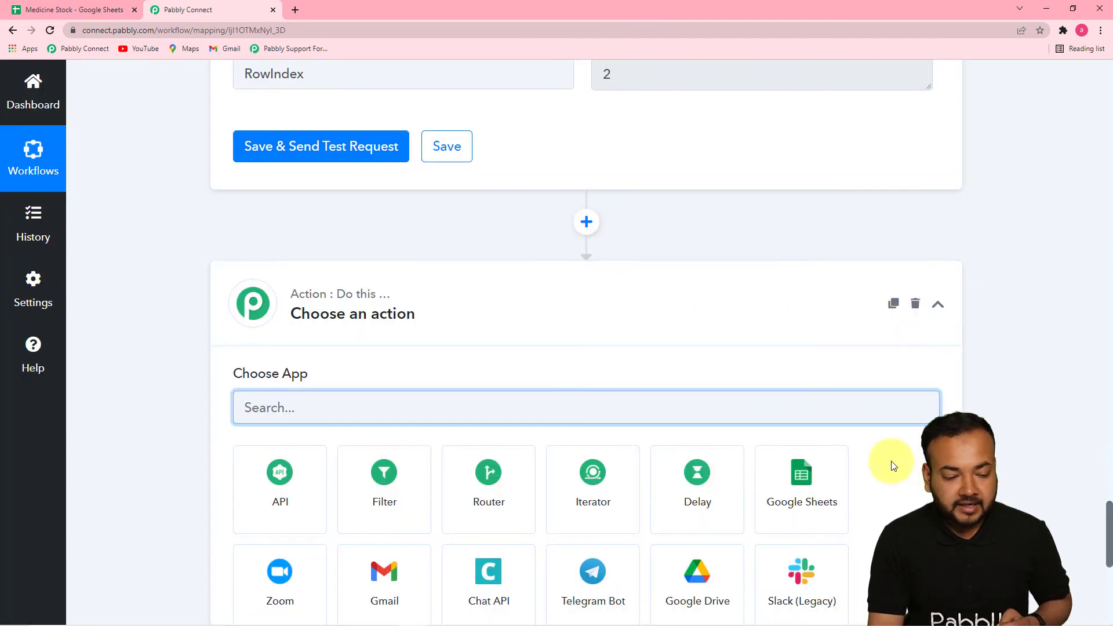
scroll(640, 387, down, 1)
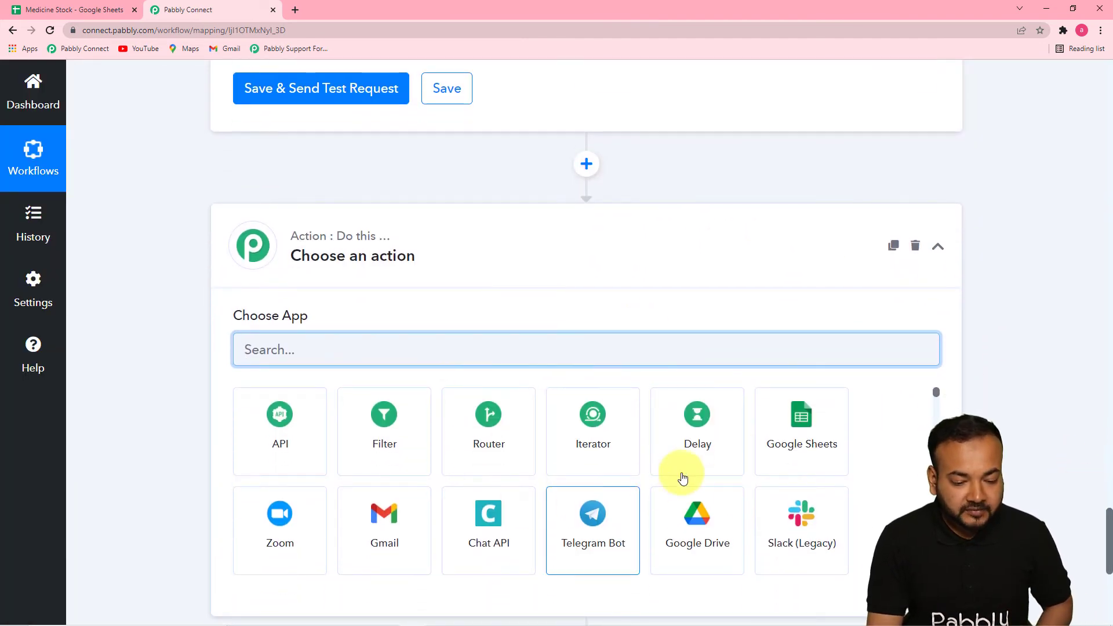
click(789, 456)
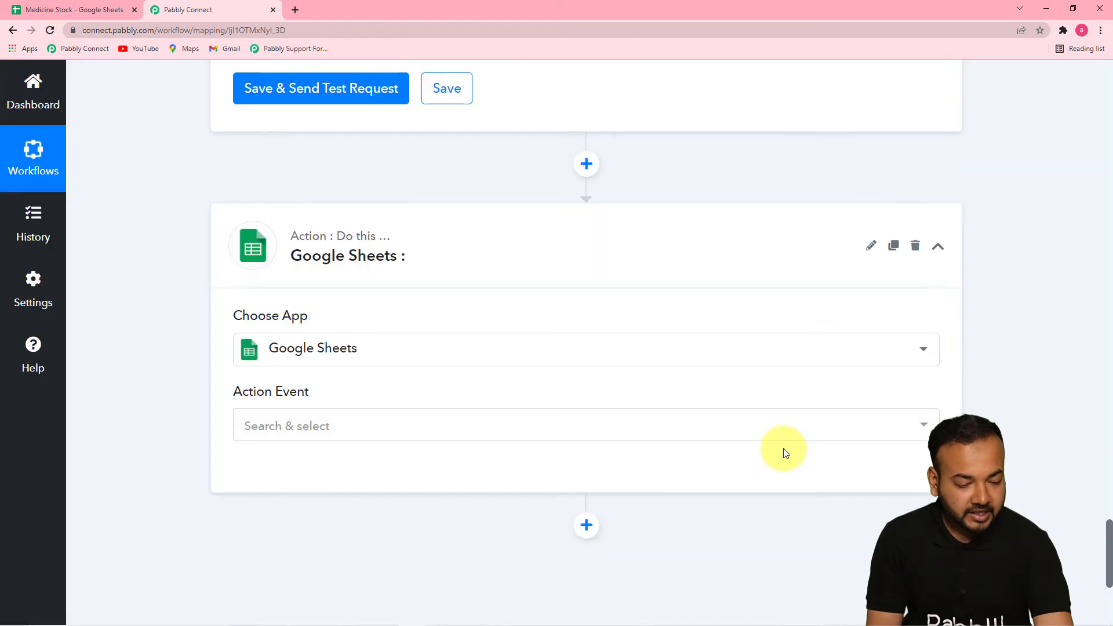
click(895, 438)
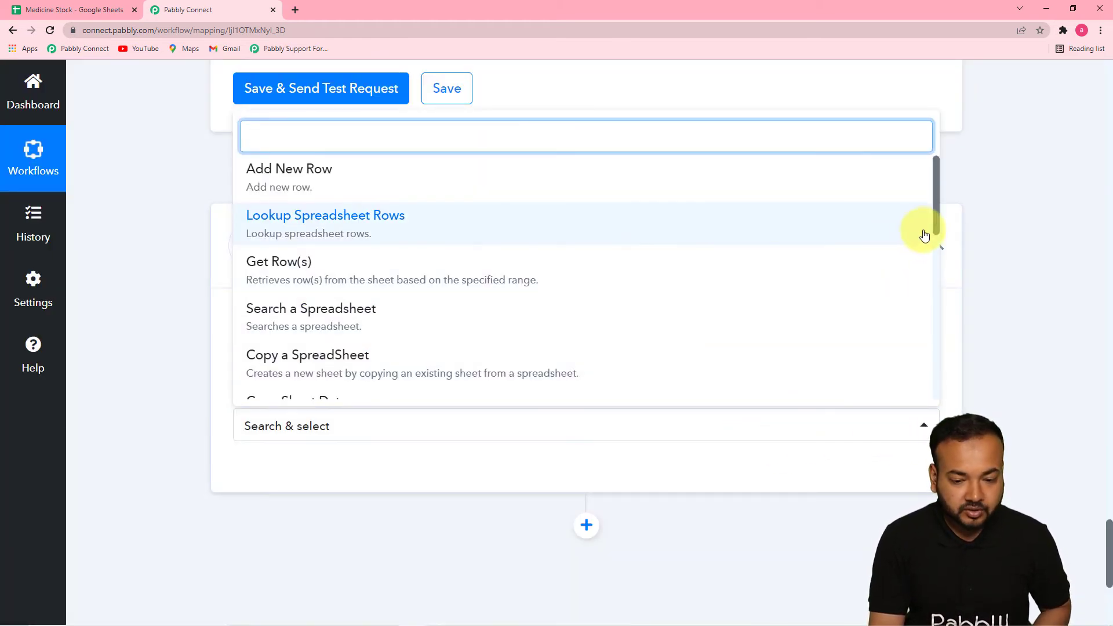
drag(934, 223, 936, 348)
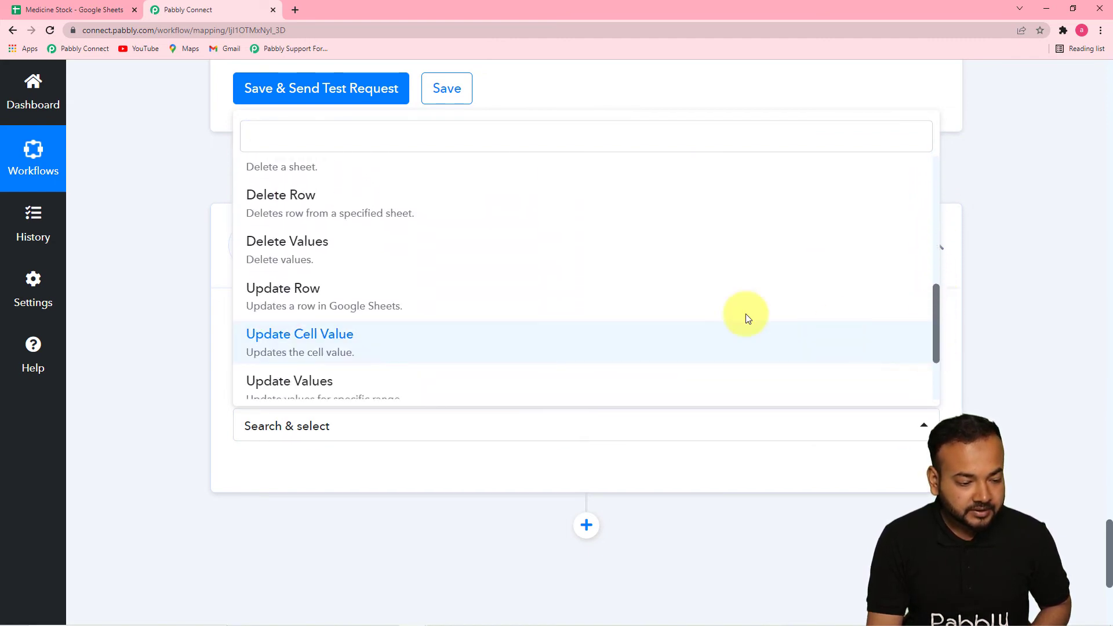
click(330, 306)
click(279, 484)
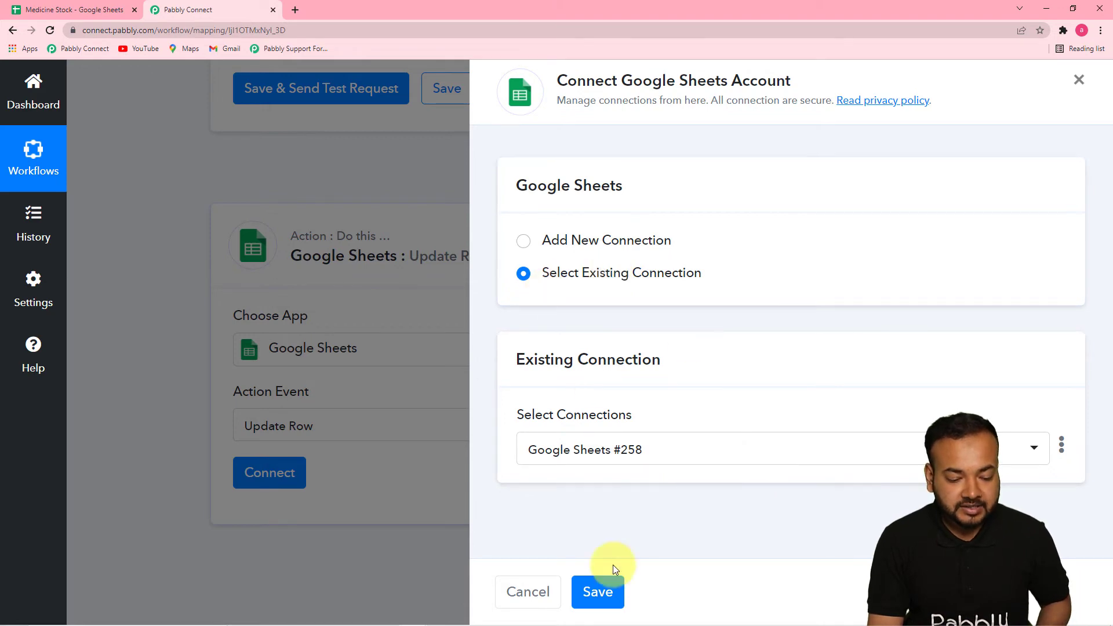
click(603, 595)
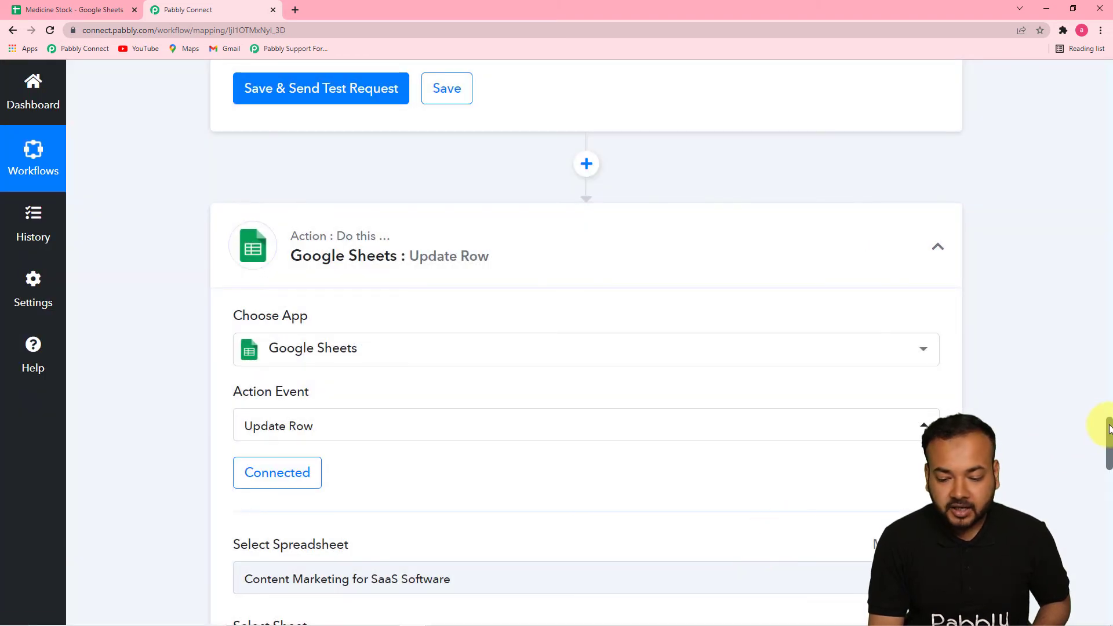
Choose Medicine Stock as the spreadsheet for the Update Row action
drag(1109, 429, 1109, 456)
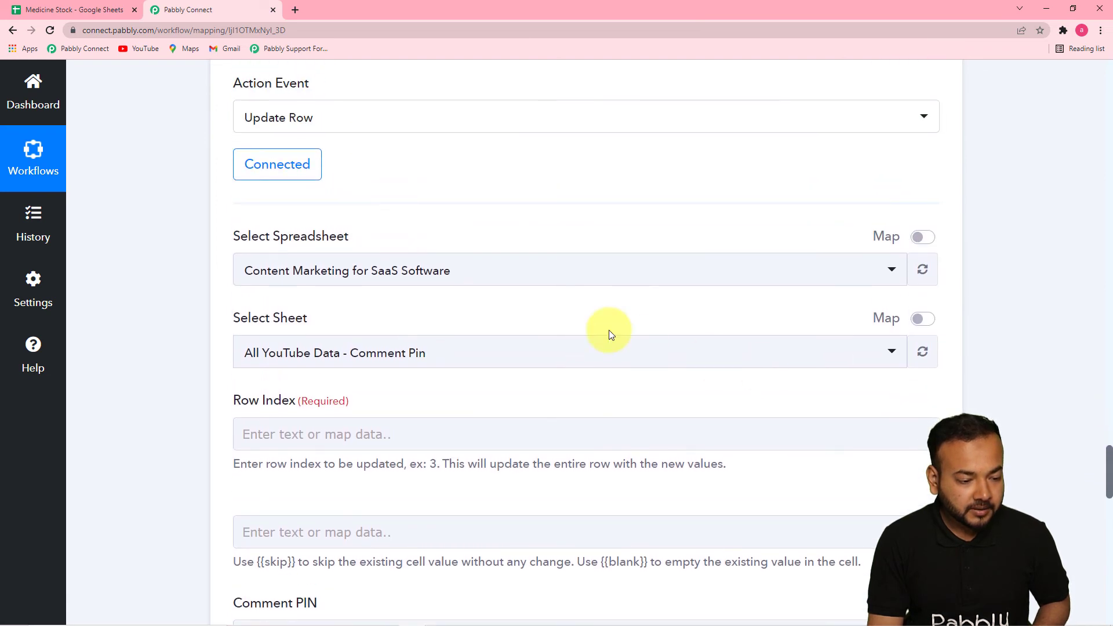
click(481, 282)
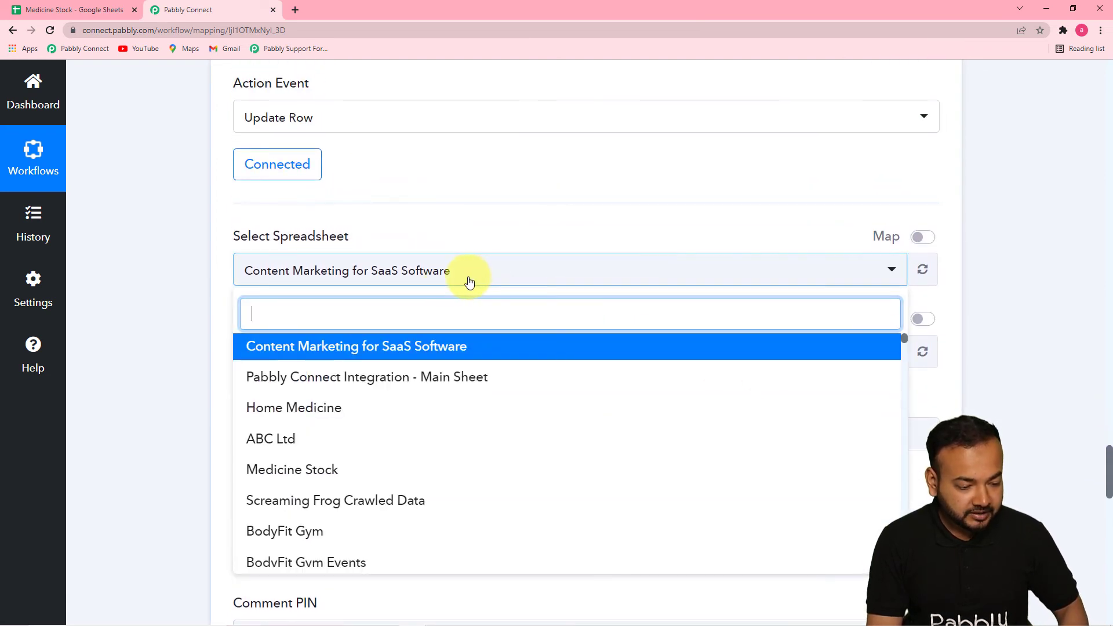
text(m)
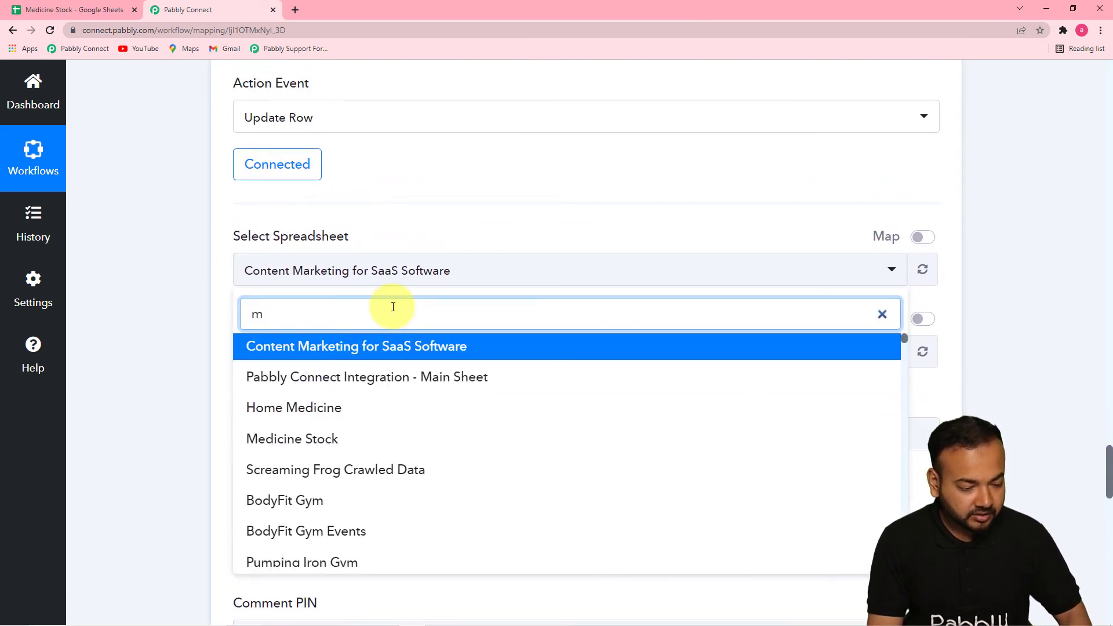
click(293, 439)
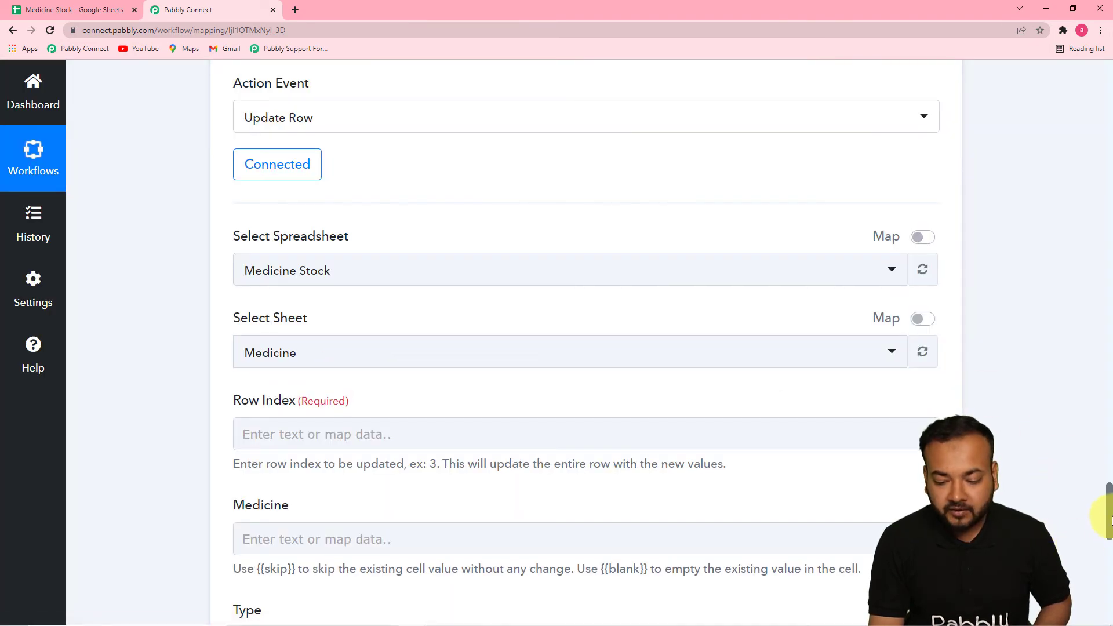
Map the Update Row action's Row Index to the RowIndex value from the 4. Iterator by Pabbly response
scroll(1104, 519, down, 5)
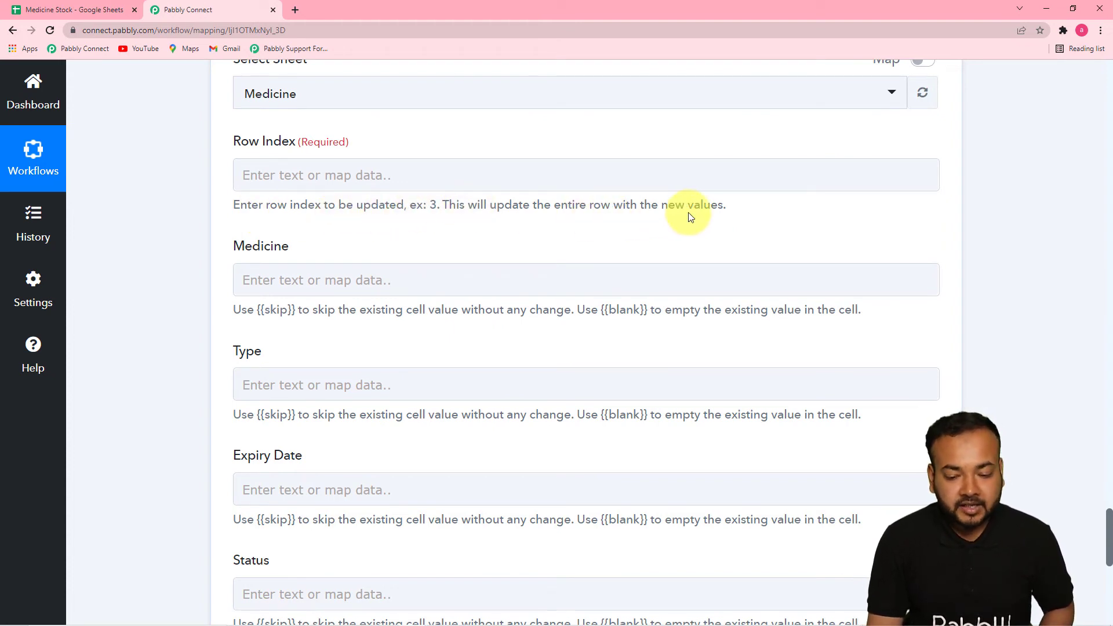
scroll(1105, 464, up, 5)
drag(1109, 487, 1101, 422)
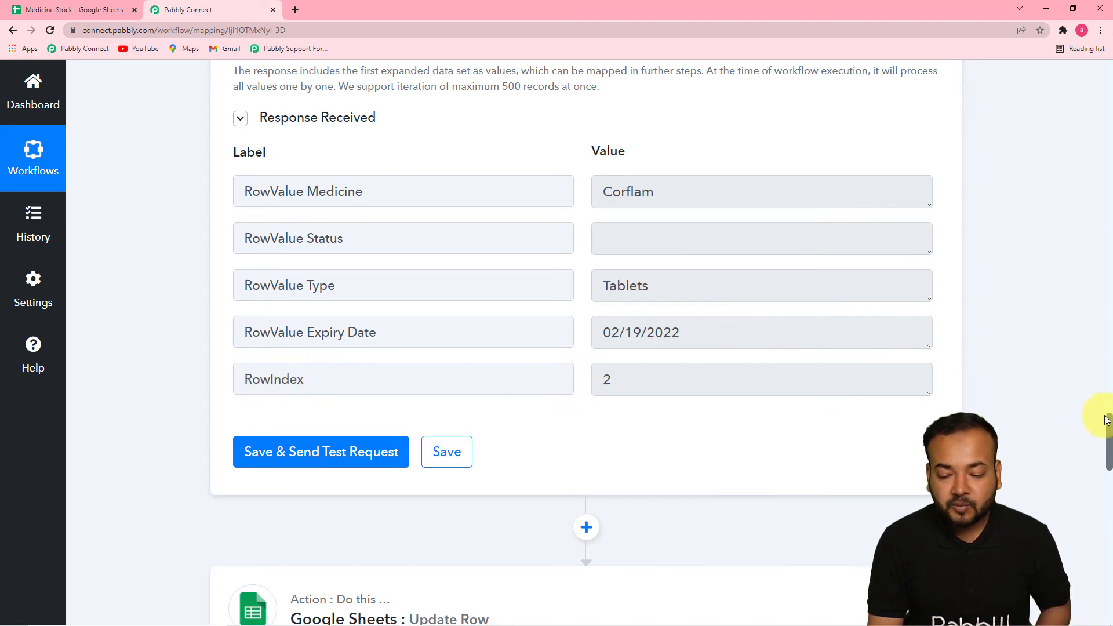
drag(1109, 424, 1098, 509)
click(487, 250)
click(436, 263)
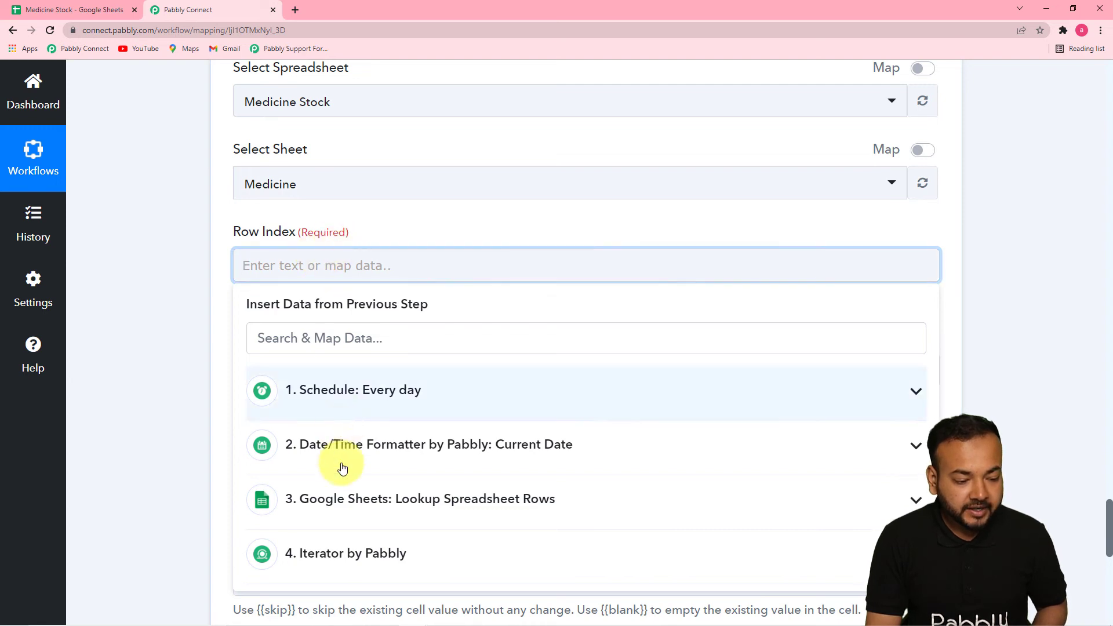
click(351, 555)
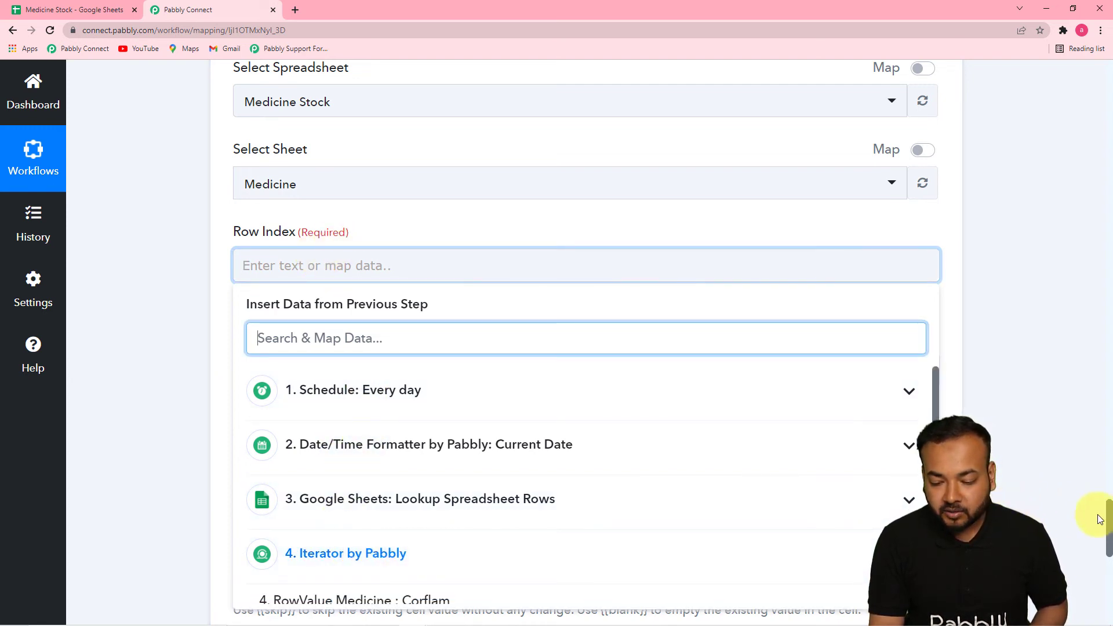
scroll(1109, 516, down, 6)
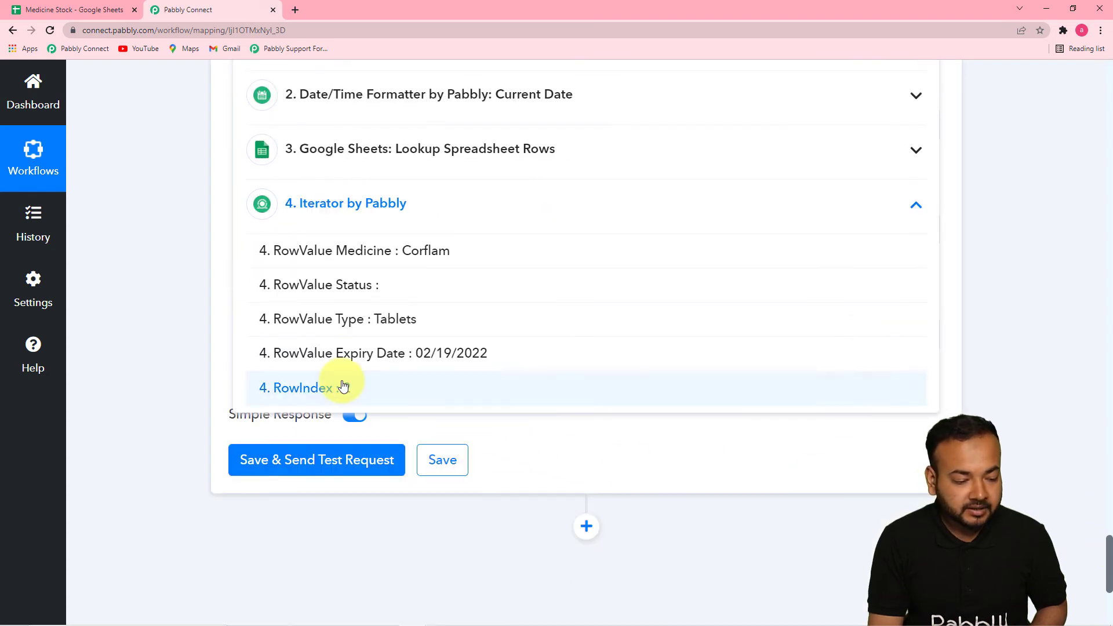
click(342, 387)
click(175, 290)
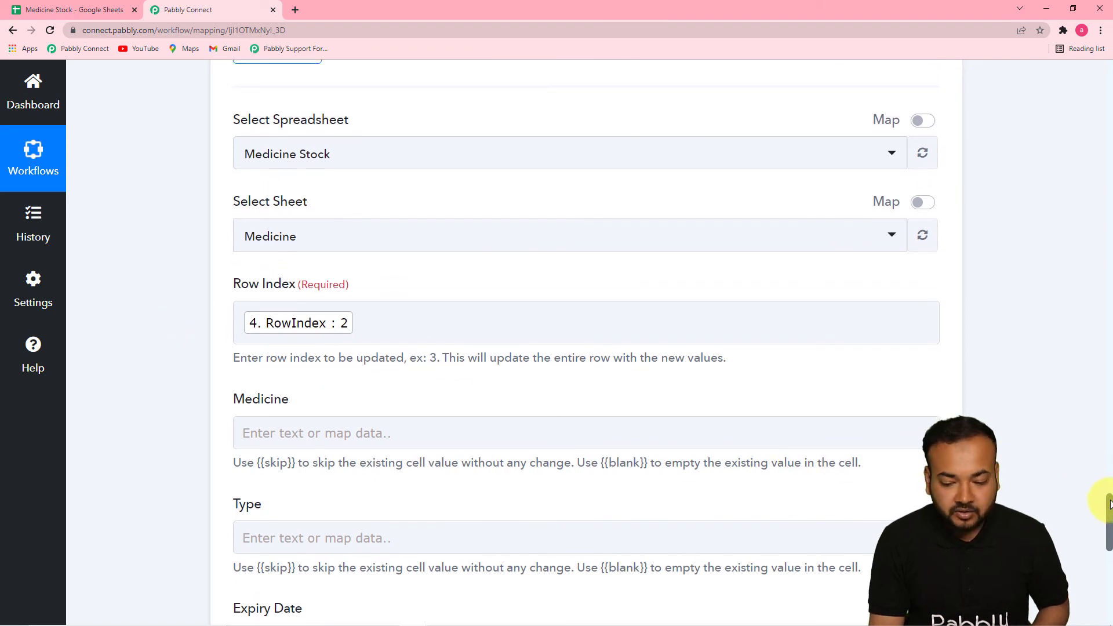
Enter Expired as the Status value of the Update Row action, matching the wording used in the Medicine sheet
drag(1109, 500, 1111, 534)
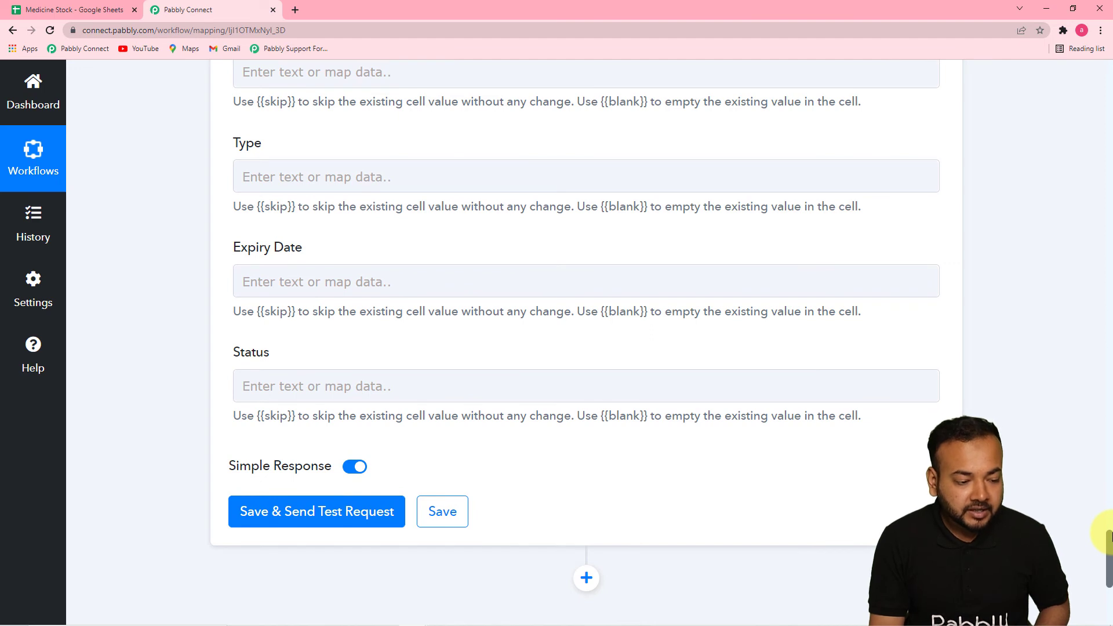
click(262, 380)
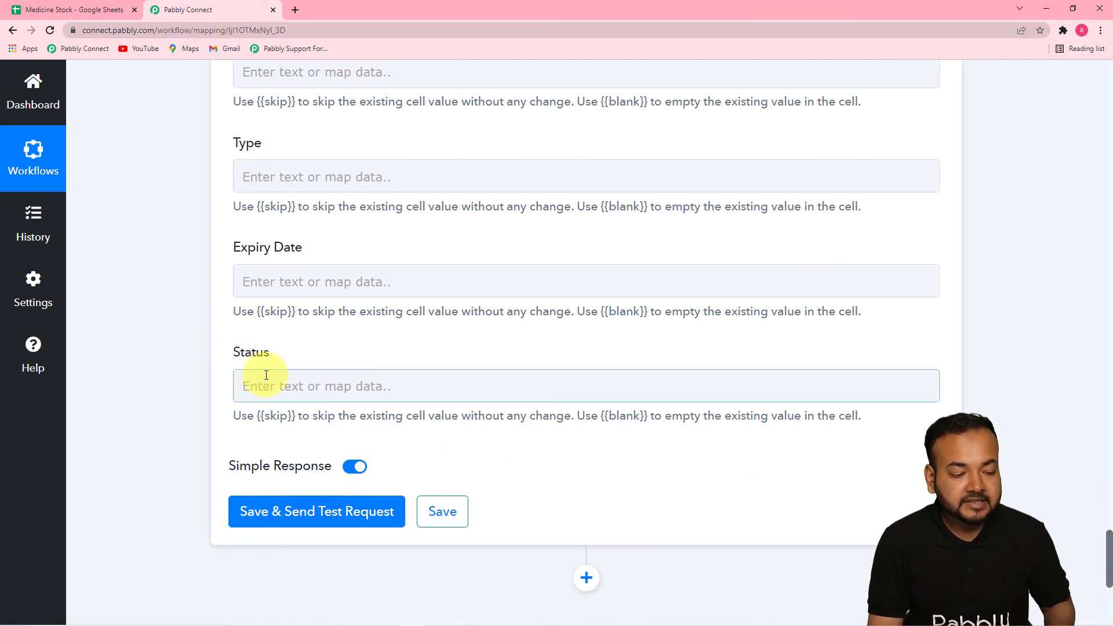
click(301, 392)
text(Ex)
text(pie)
text(ed)
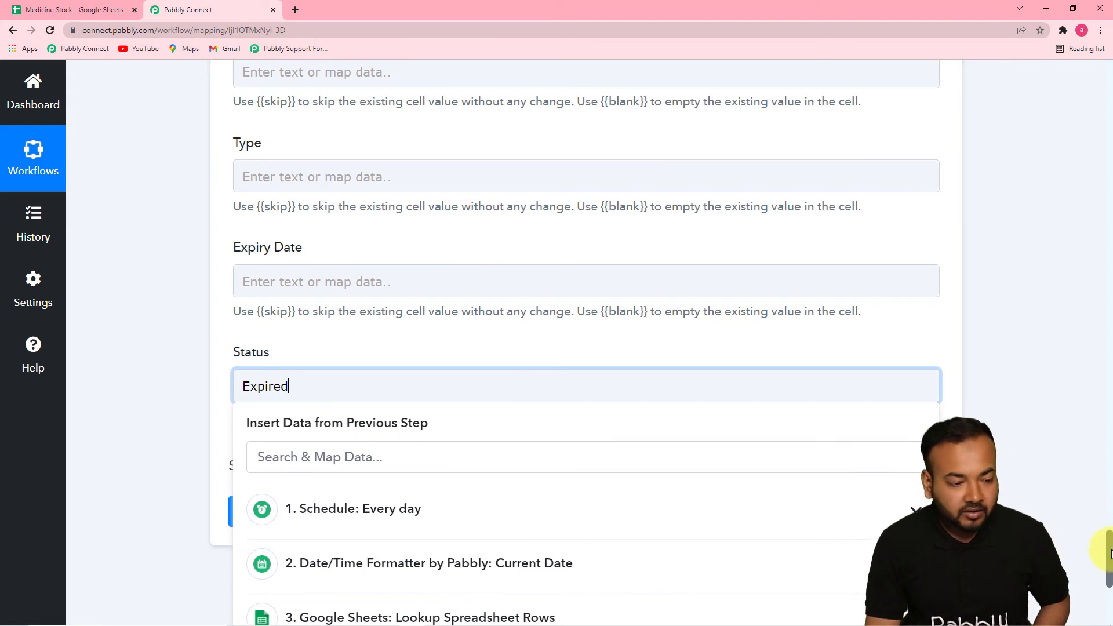
drag(1110, 552, 1109, 541)
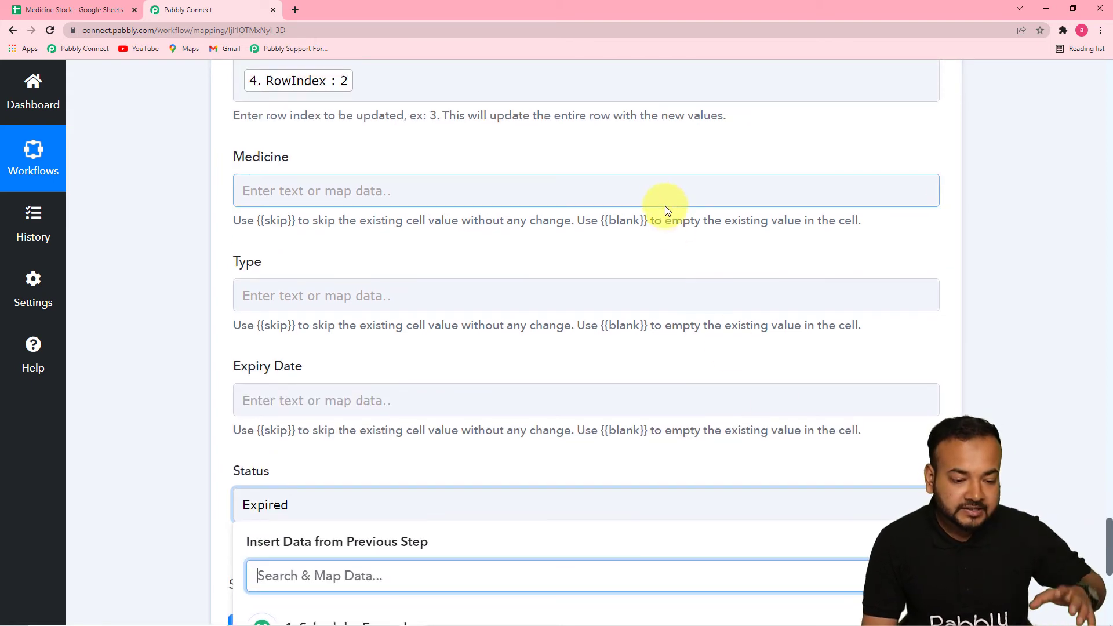
click(100, 10)
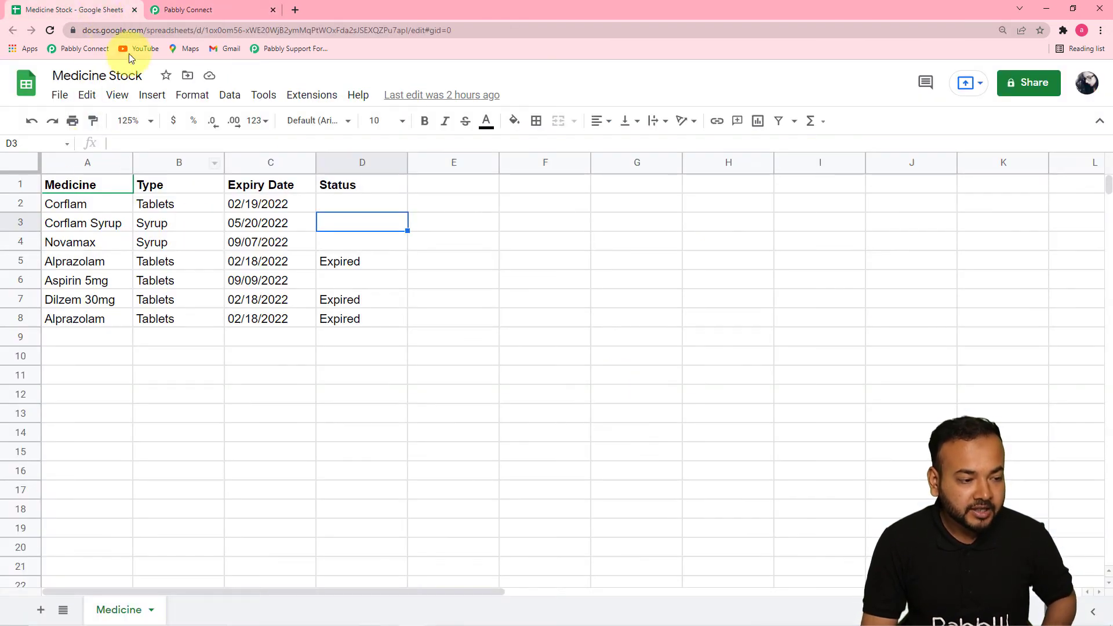
click(168, 10)
click(844, 507)
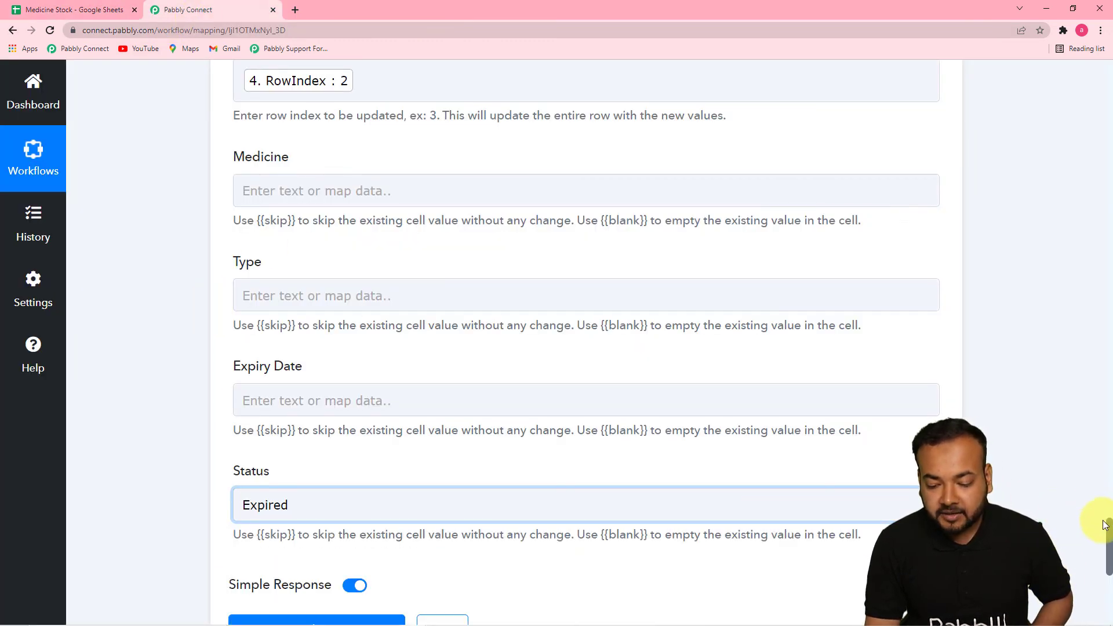
Save the Update Row action, send a test request, and check the Corflam row's Status in the Medicine sheet
scroll(1107, 532, down, 5)
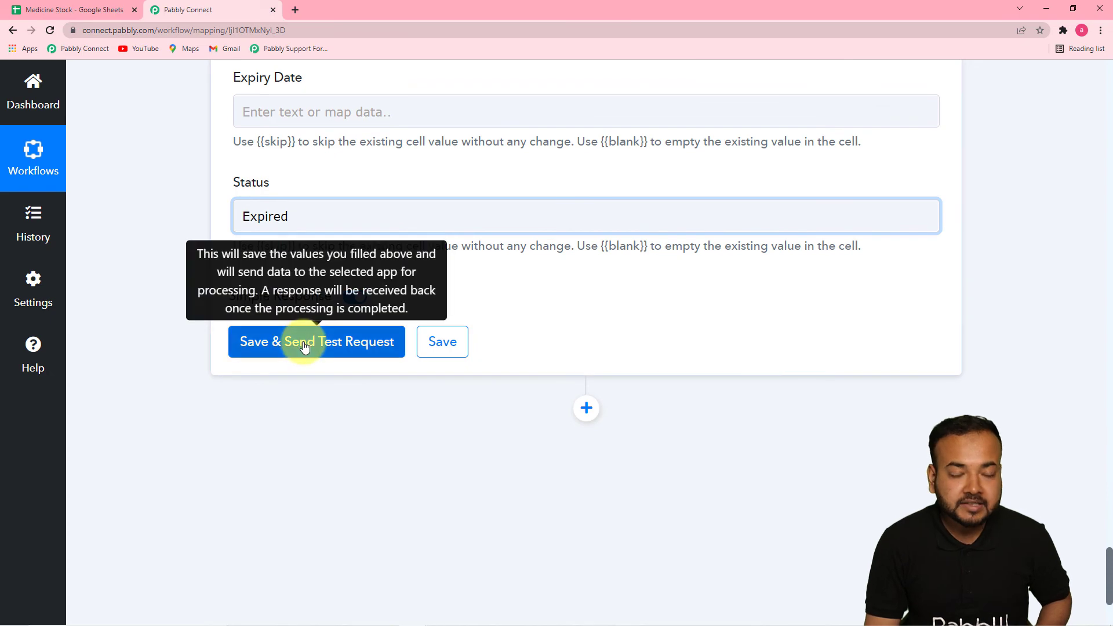
click(64, 4)
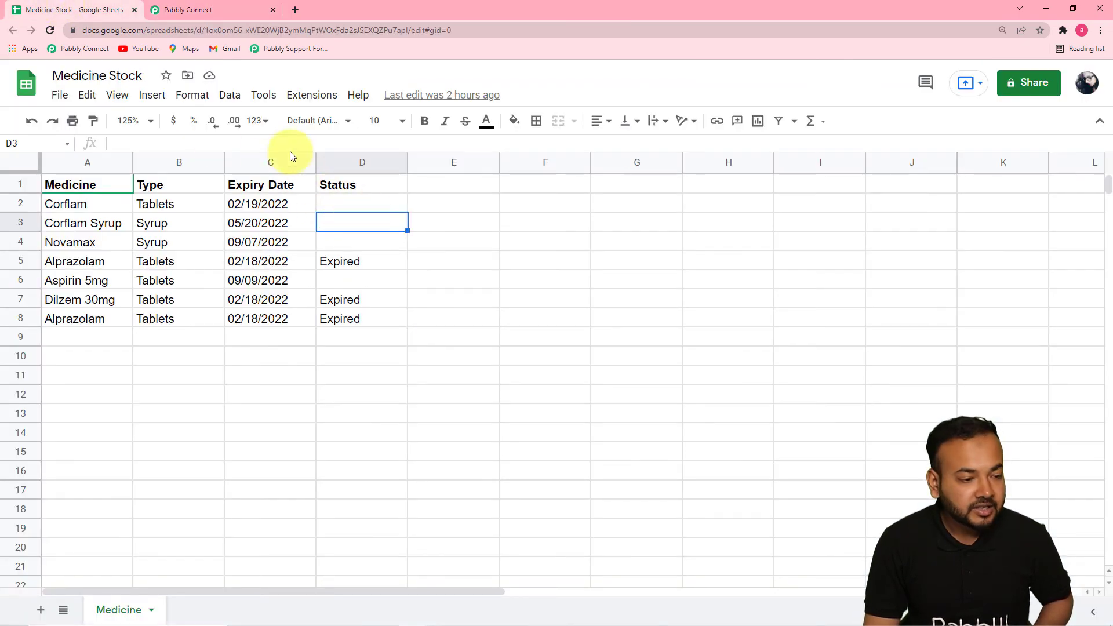
click(224, 13)
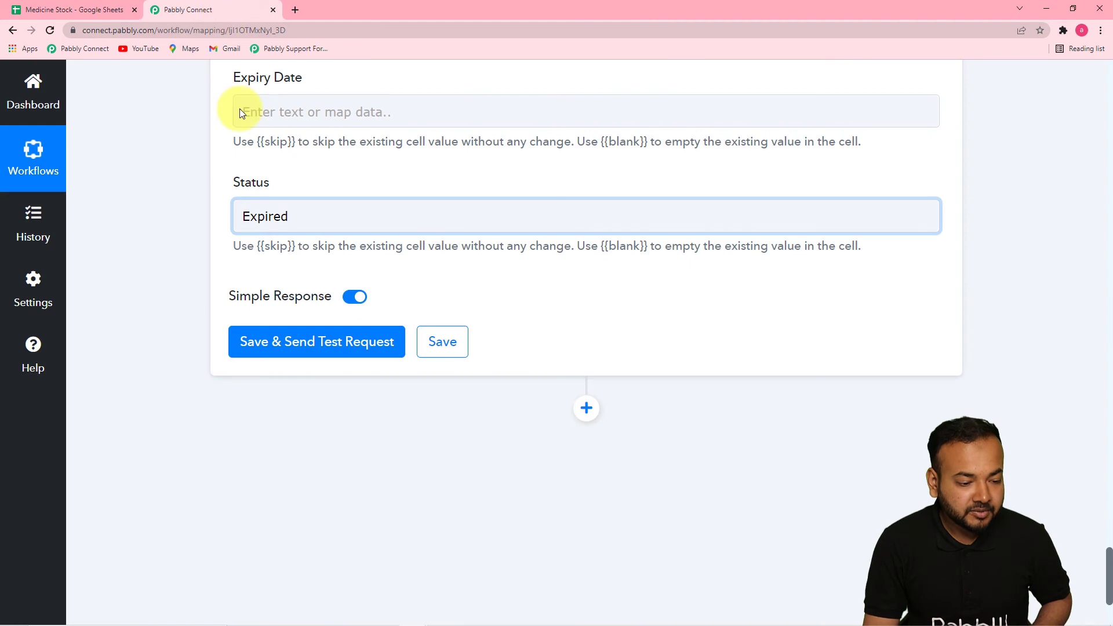
click(298, 341)
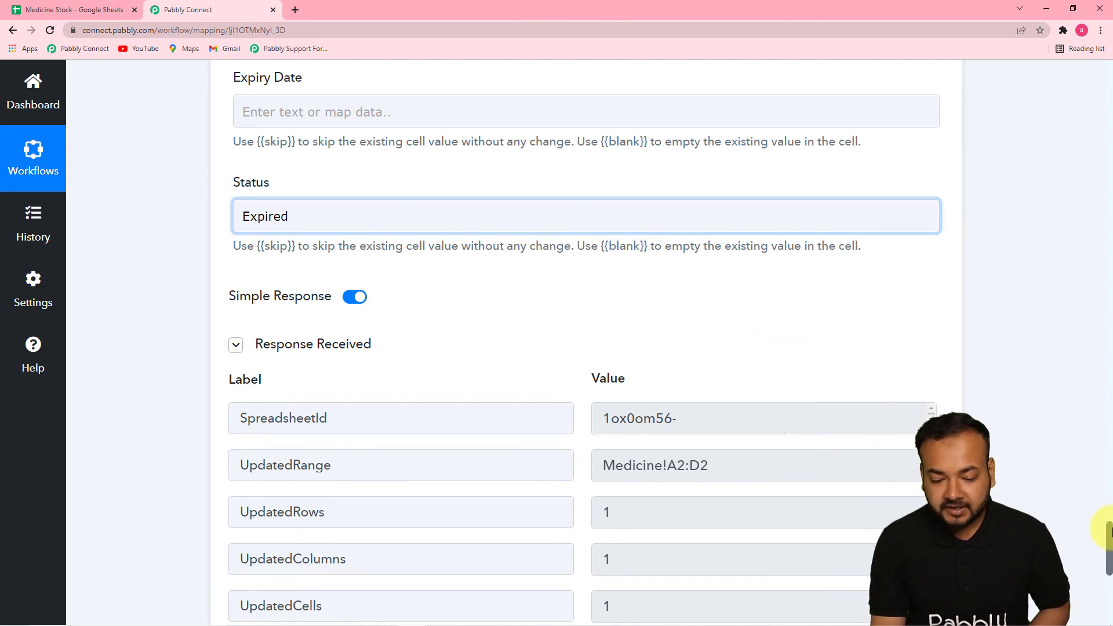
scroll(1106, 530, down, 7)
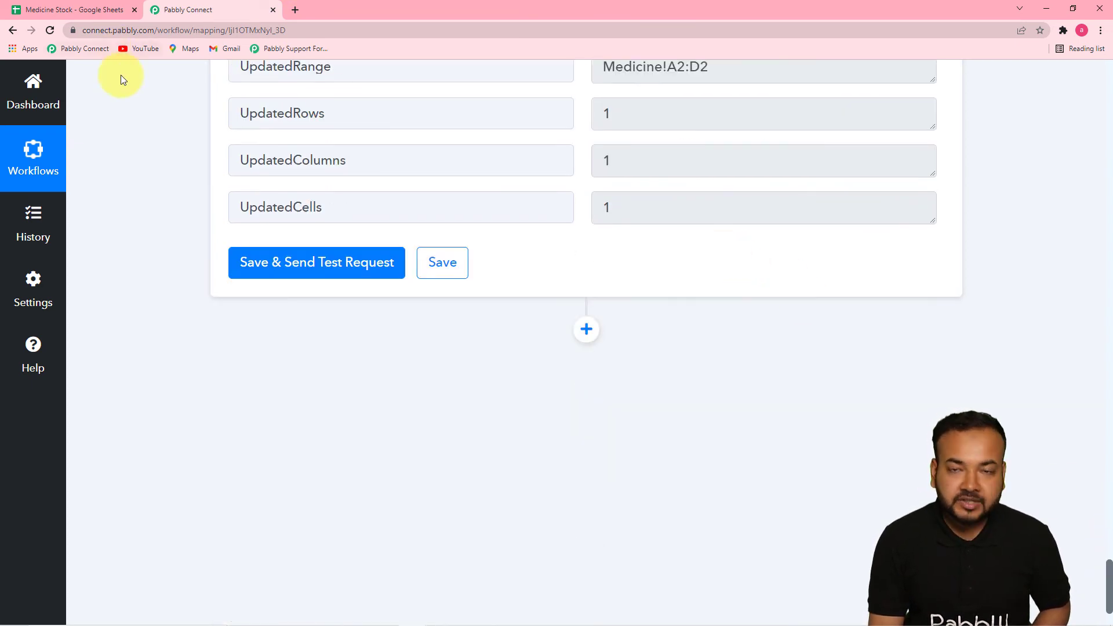
click(103, 16)
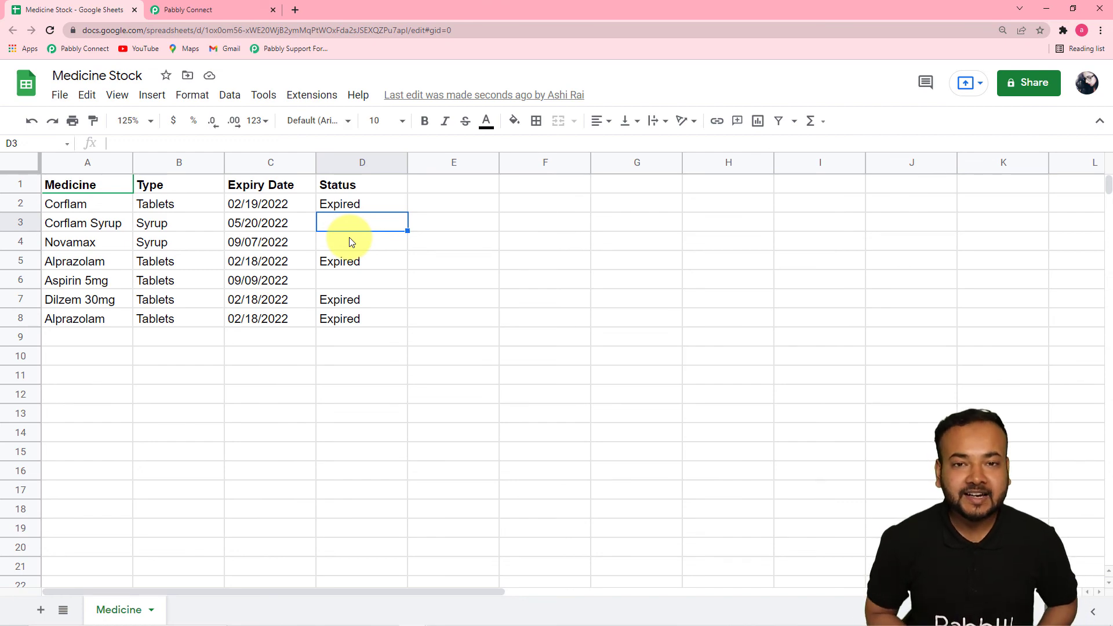
click(234, 18)
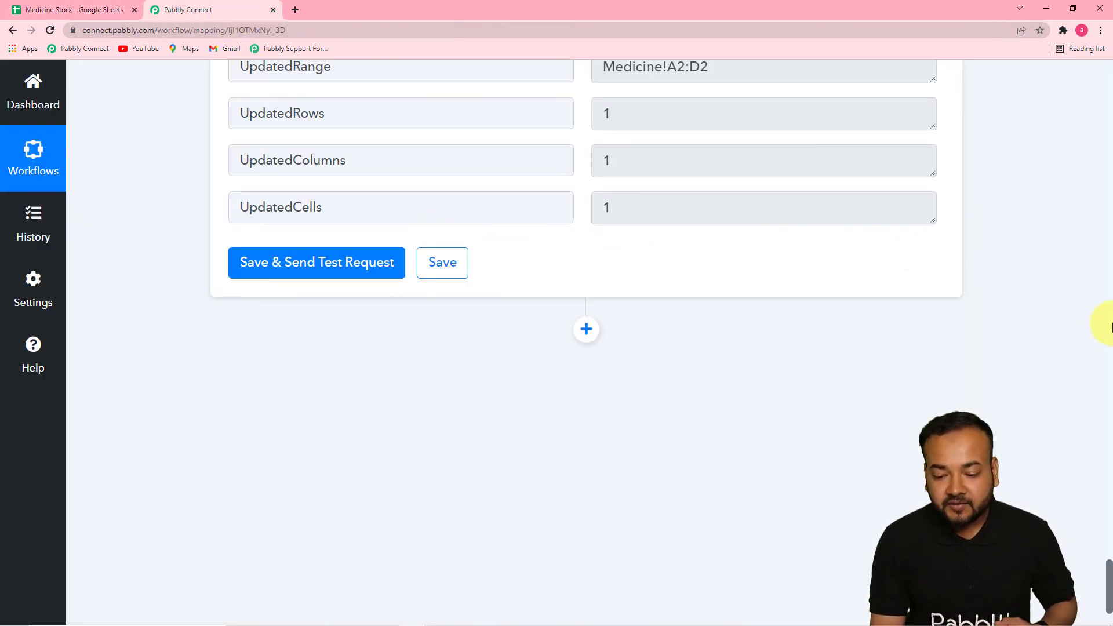
Review the lookup step's settings against the Medicine sheet's Status column, and return to the Schedule trigger at the workflow's start
scroll(1109, 328, up, 15)
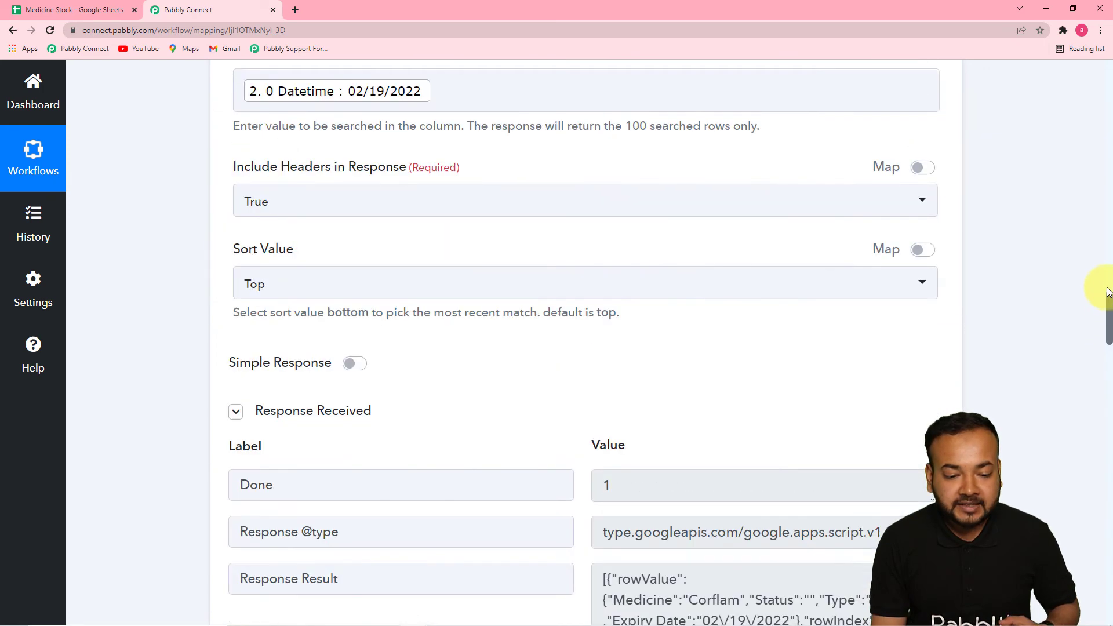
scroll(1109, 284, up, 4)
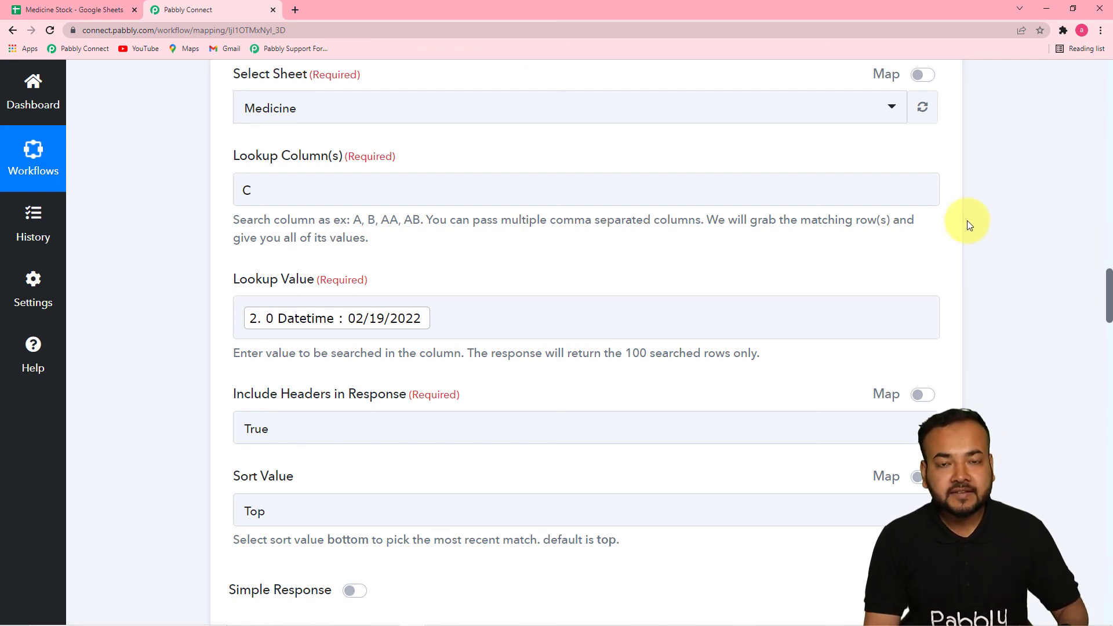
click(107, 11)
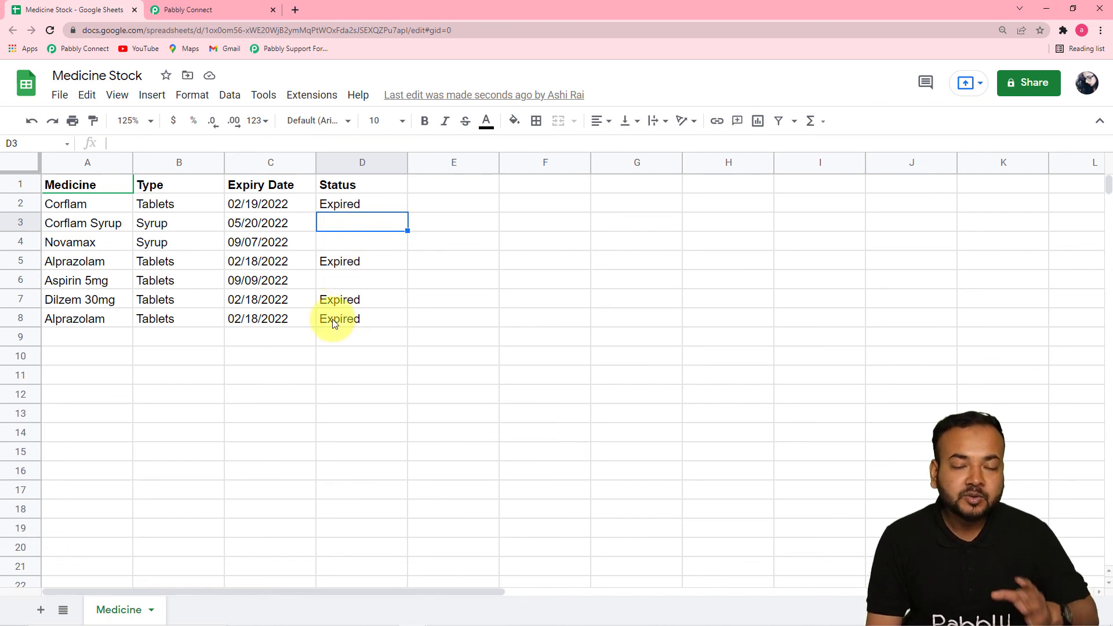
click(196, 12)
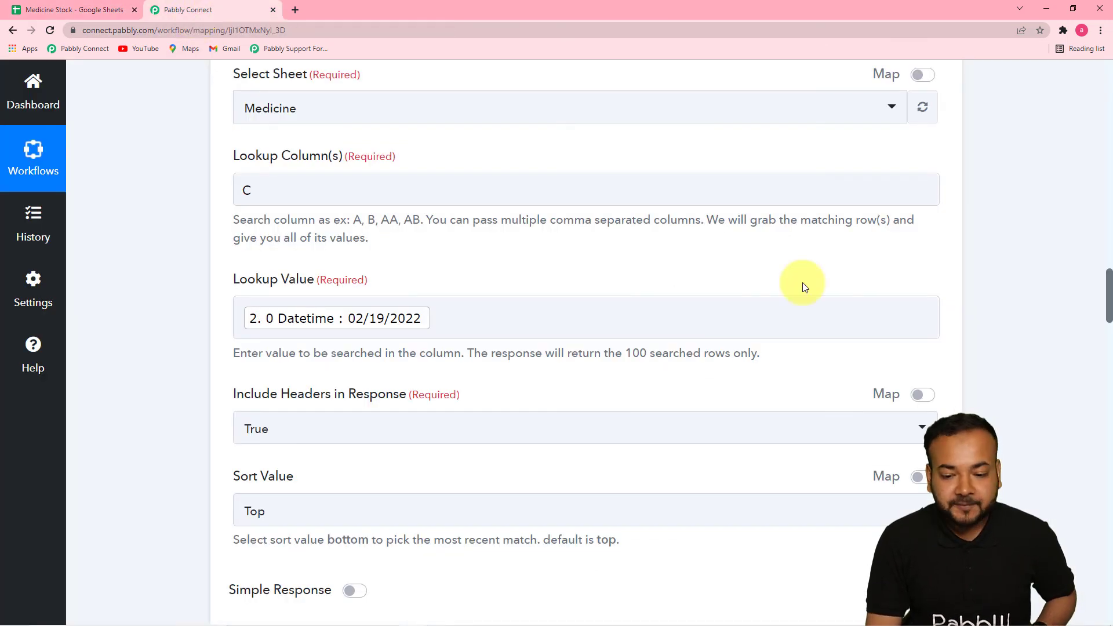
drag(1109, 303, 1082, 78)
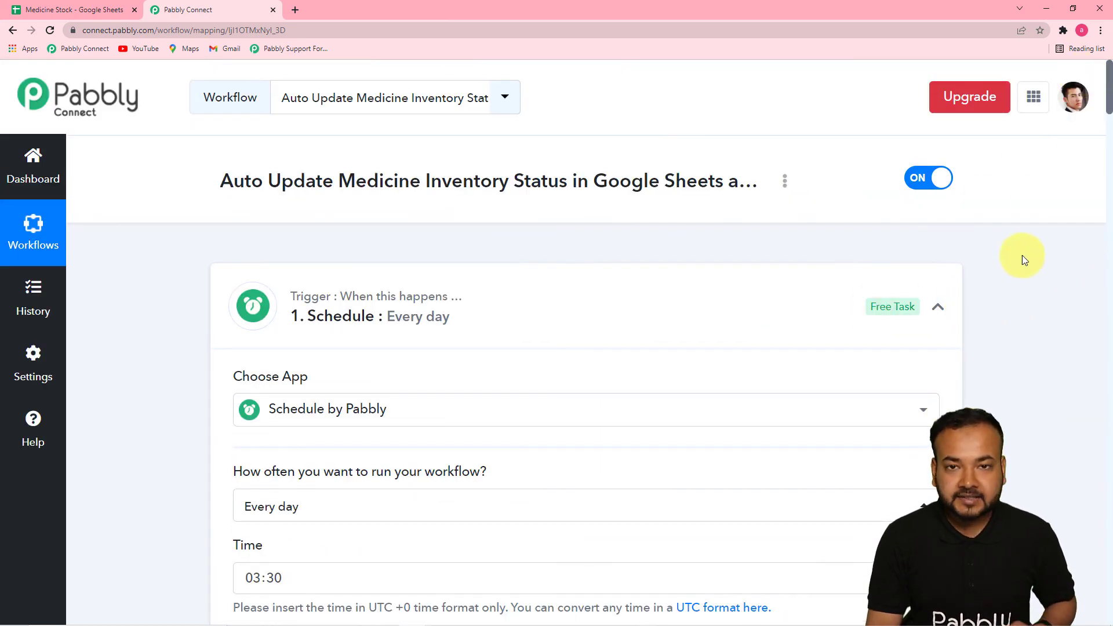
Review the workflow's Current Date, Lookup Spreadsheet Rows, Iterator and Update Row steps, and check the Status column in the Medicine sheet
drag(1110, 74, 959, 184)
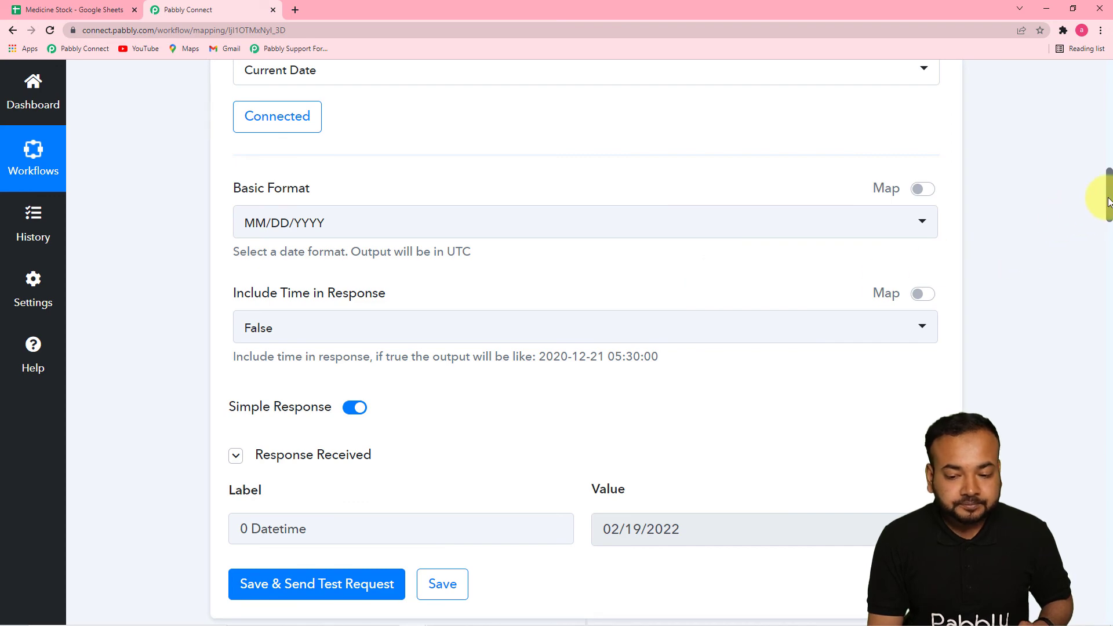
drag(1109, 203, 1109, 263)
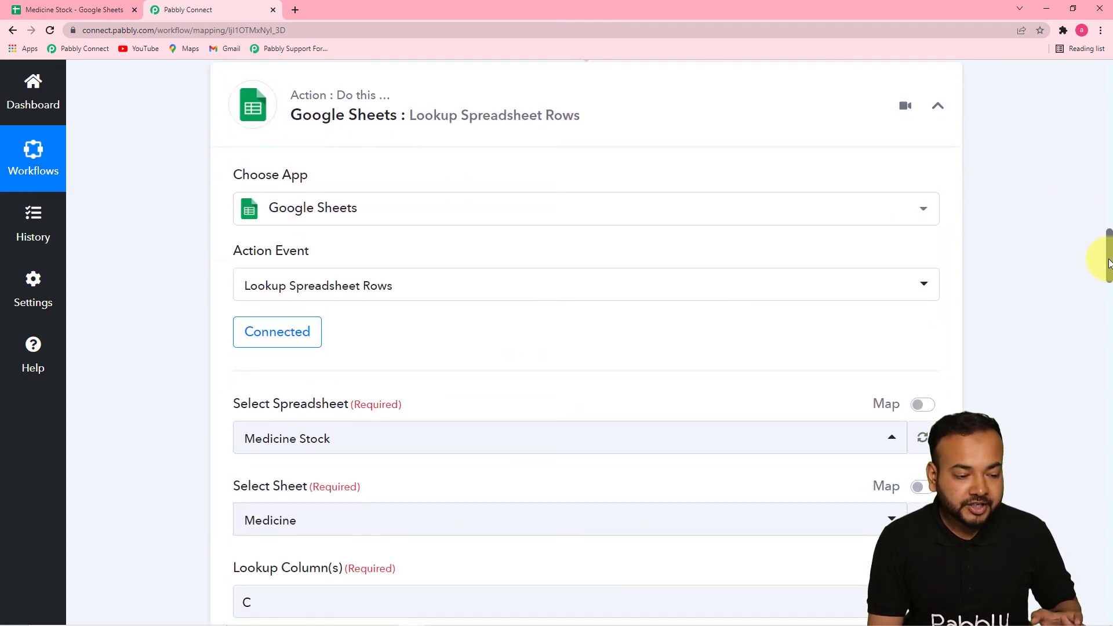
scroll(1110, 268, down, 1)
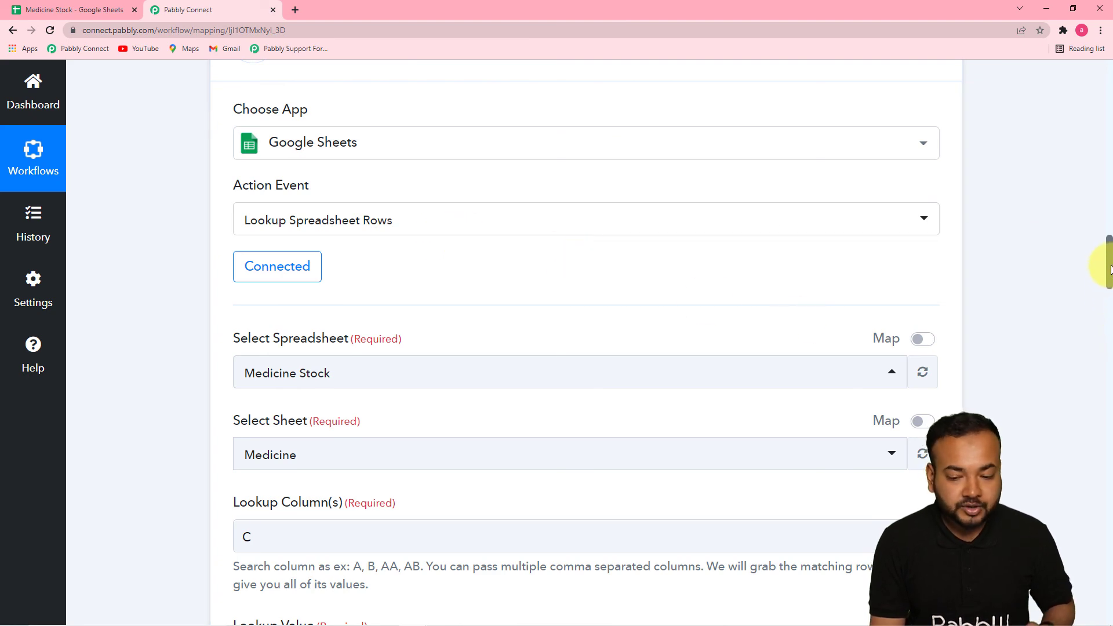
drag(1110, 269, 1110, 356)
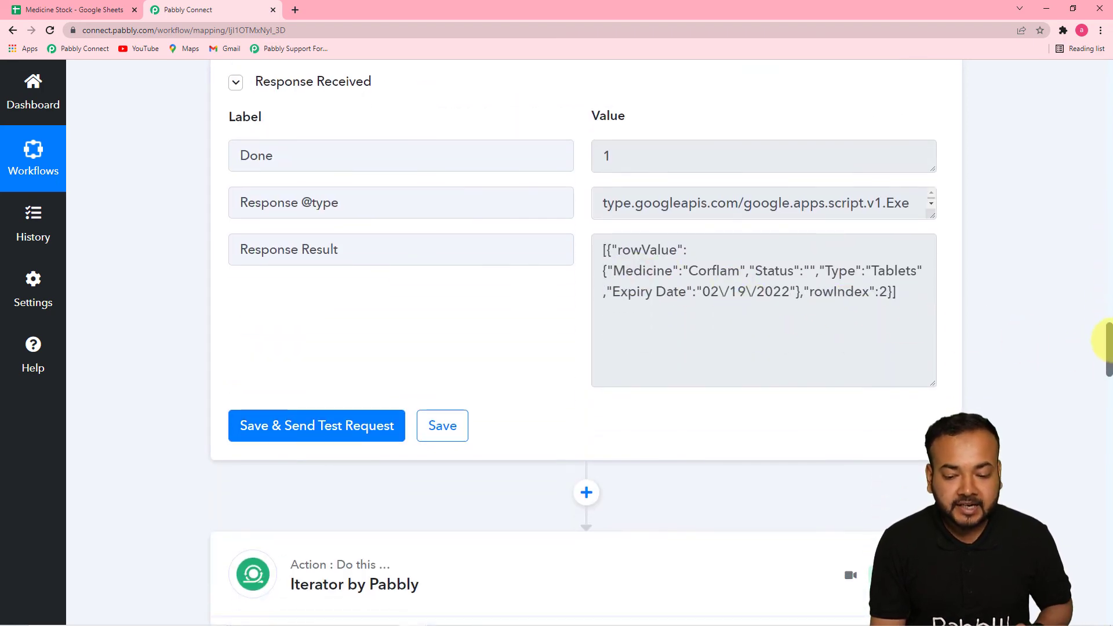
drag(1110, 351, 1107, 403)
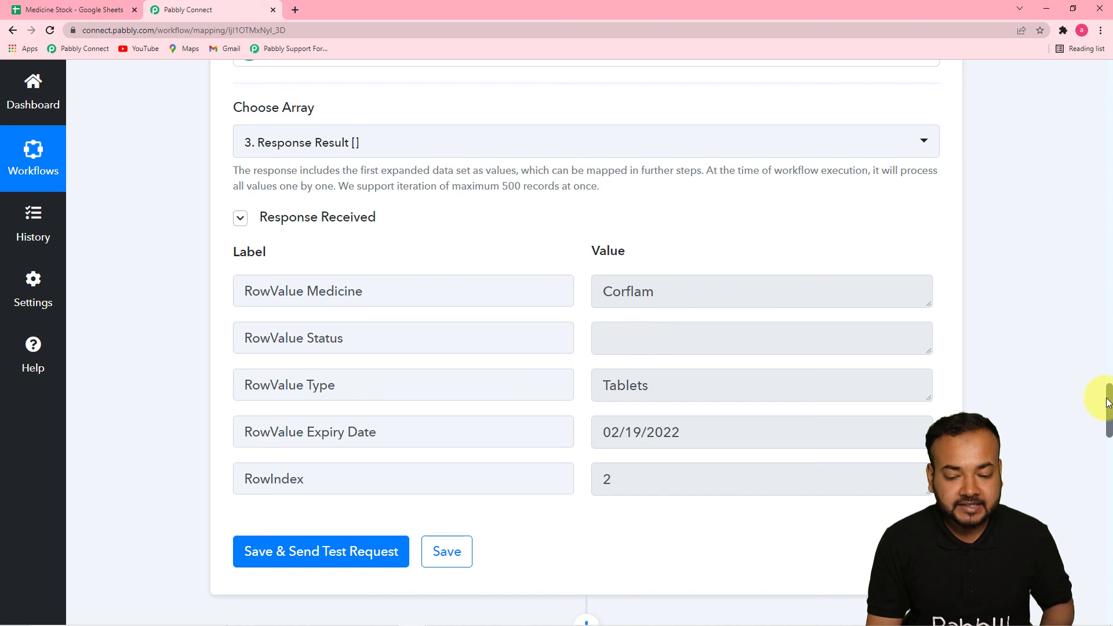
drag(1109, 398, 1111, 530)
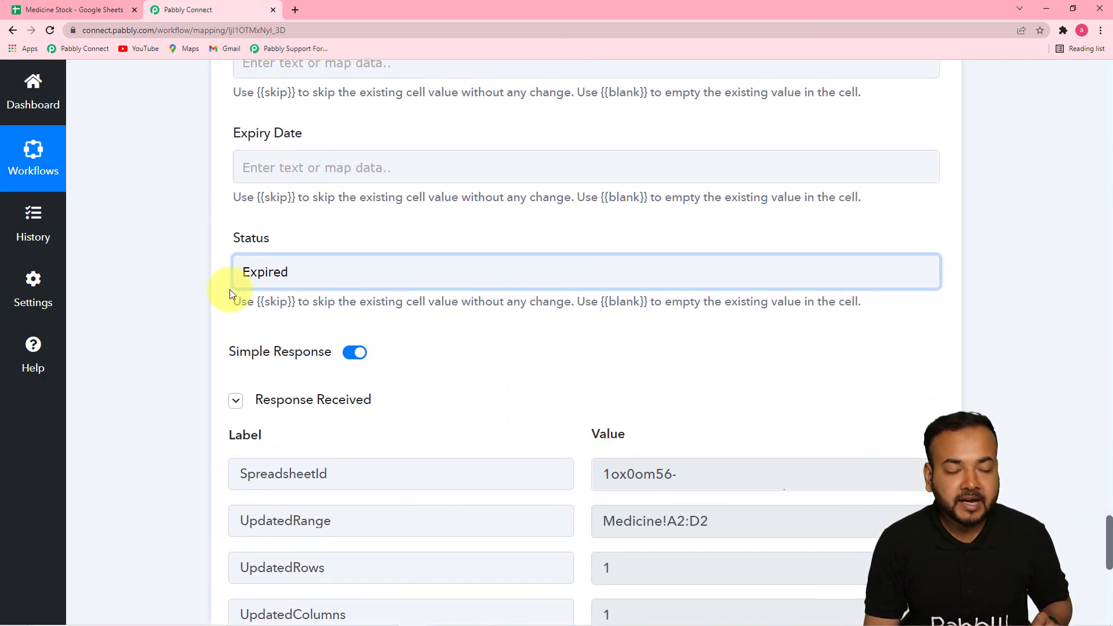
click(104, 10)
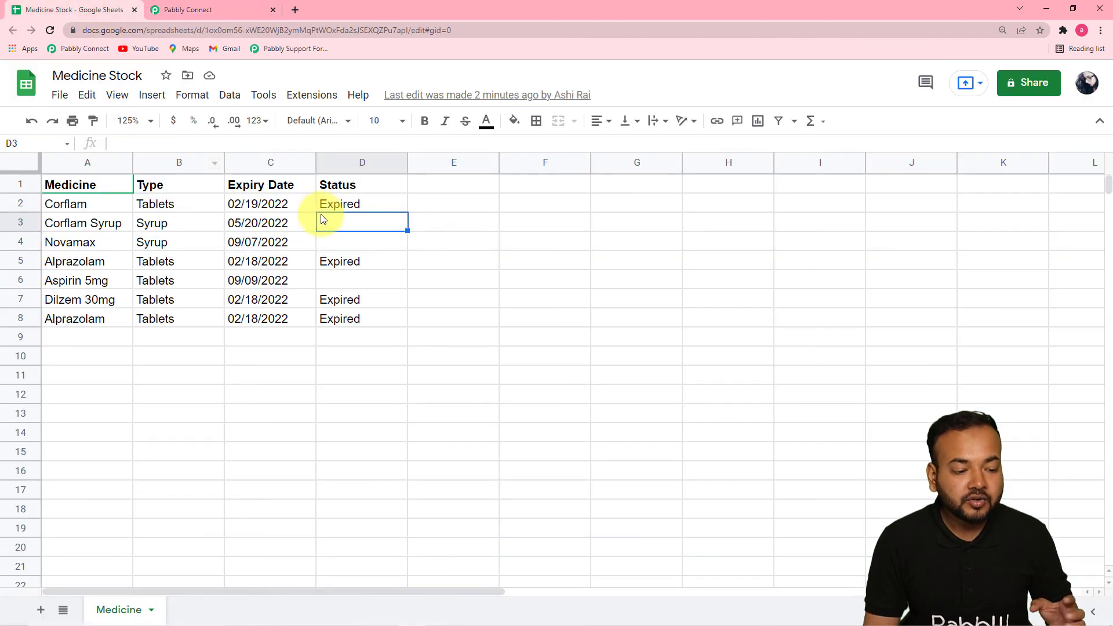
click(230, 14)
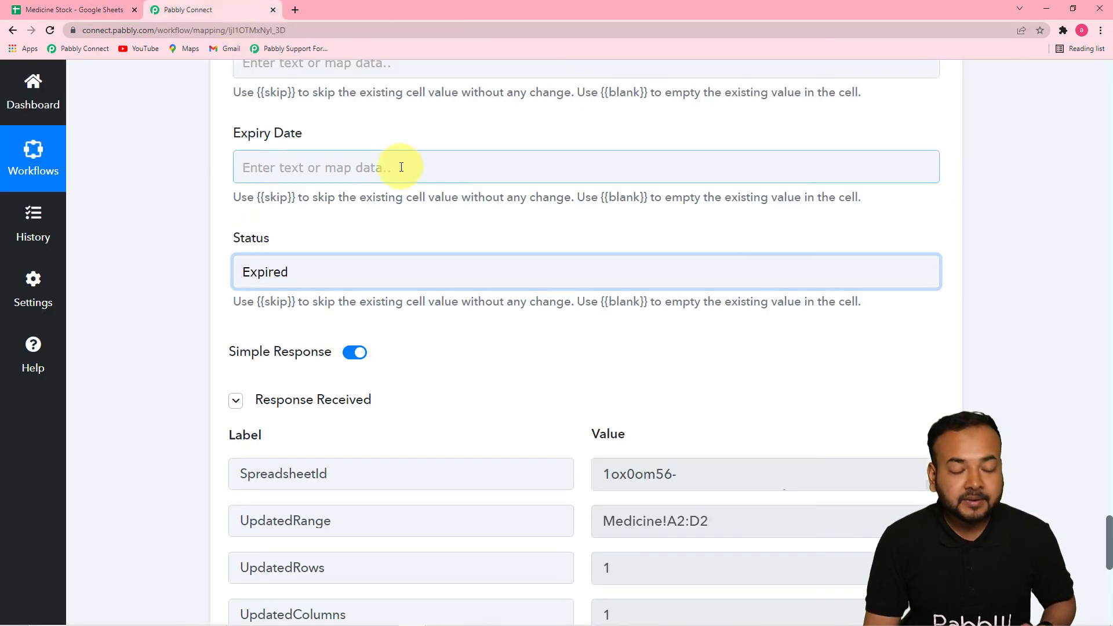